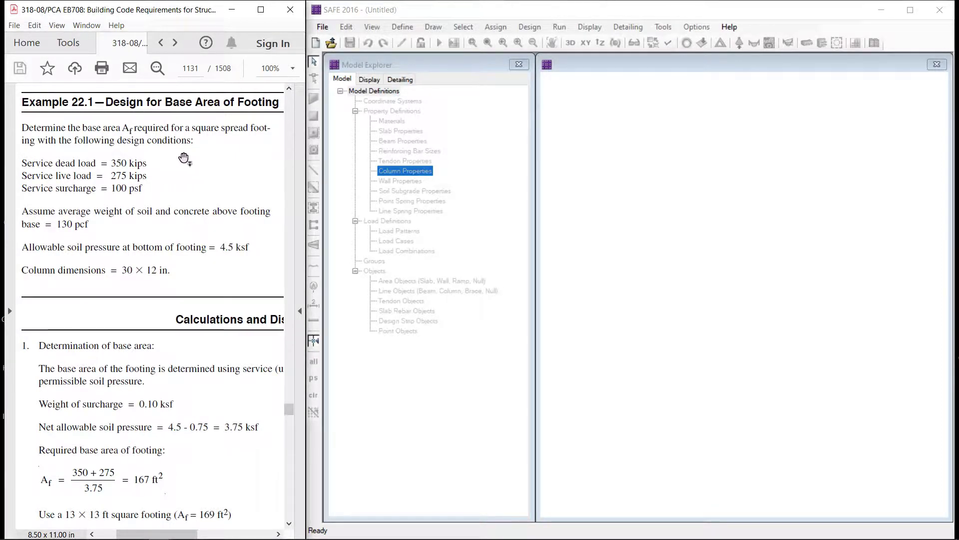
# Start a new SAFE model using the ACI 318-08 design code
pyautogui.click(323, 28)
pyautogui.click(323, 28)
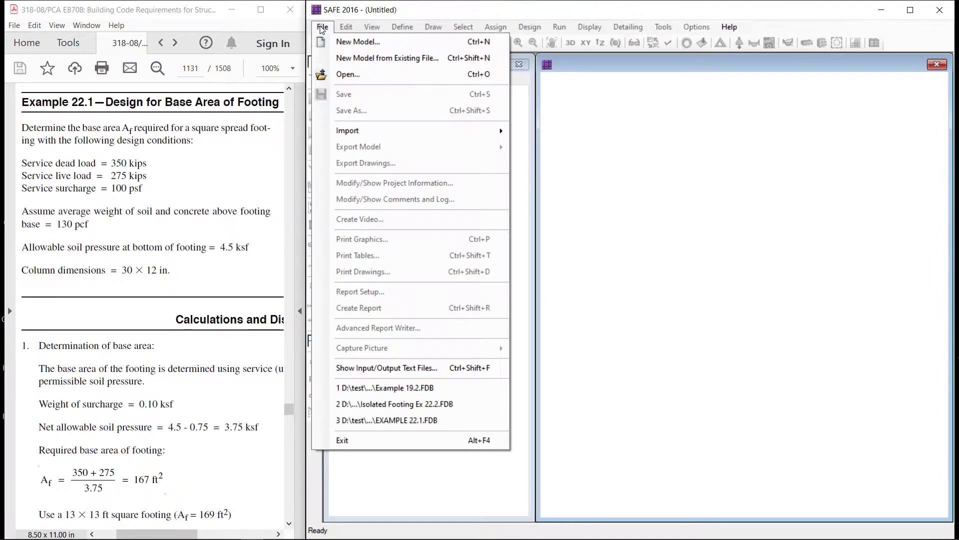
pyautogui.click(336, 42)
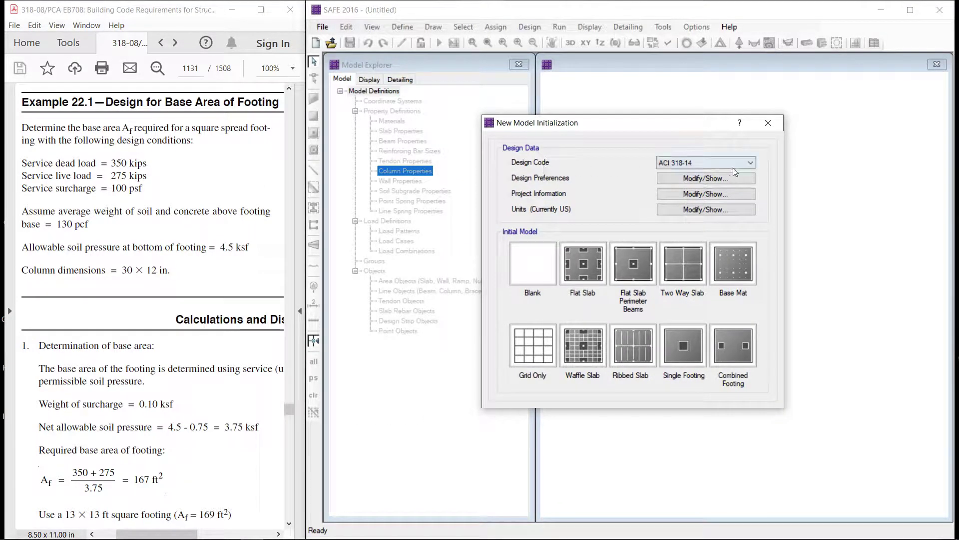
pyautogui.click(751, 164)
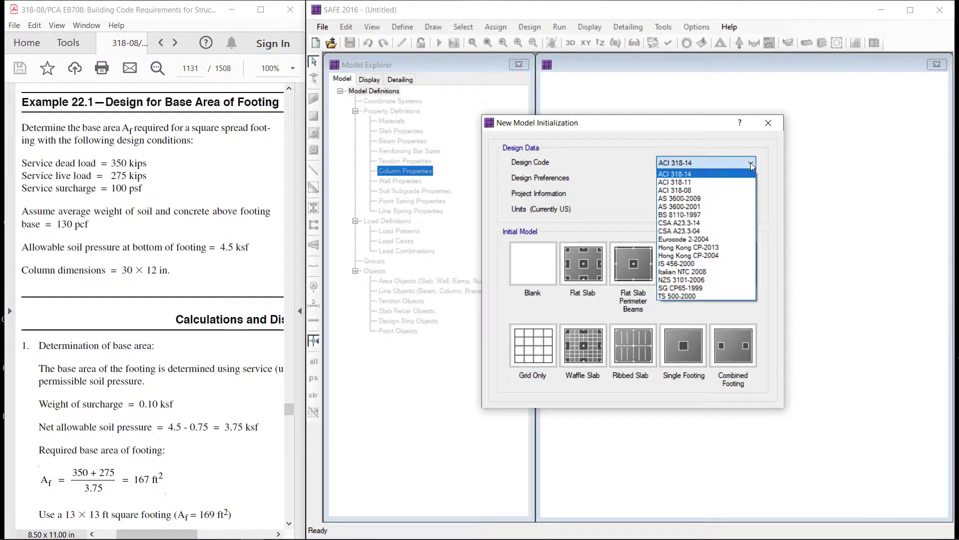
pyautogui.click(690, 190)
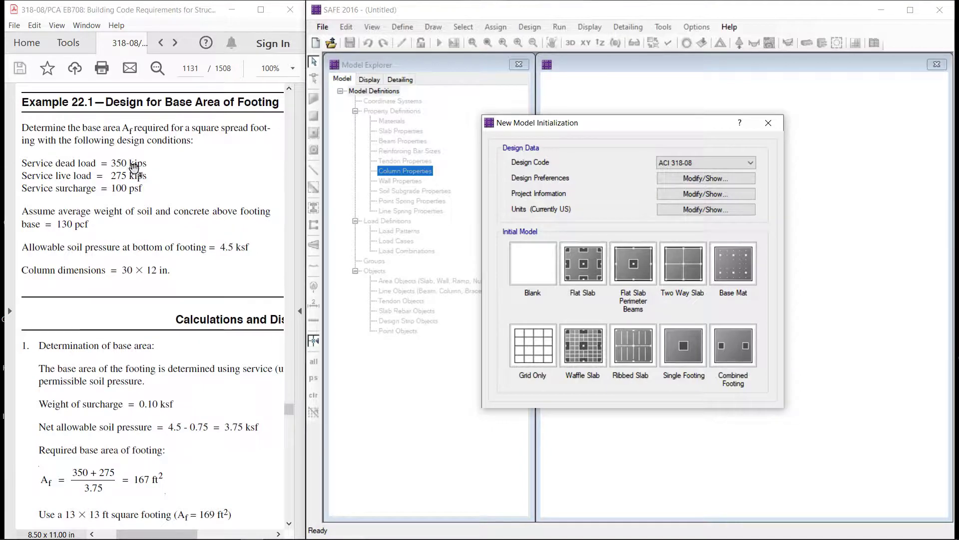
# Set the minimum slab clear cover to 3 in at top and bottom in Design Preferences
pyautogui.click(695, 178)
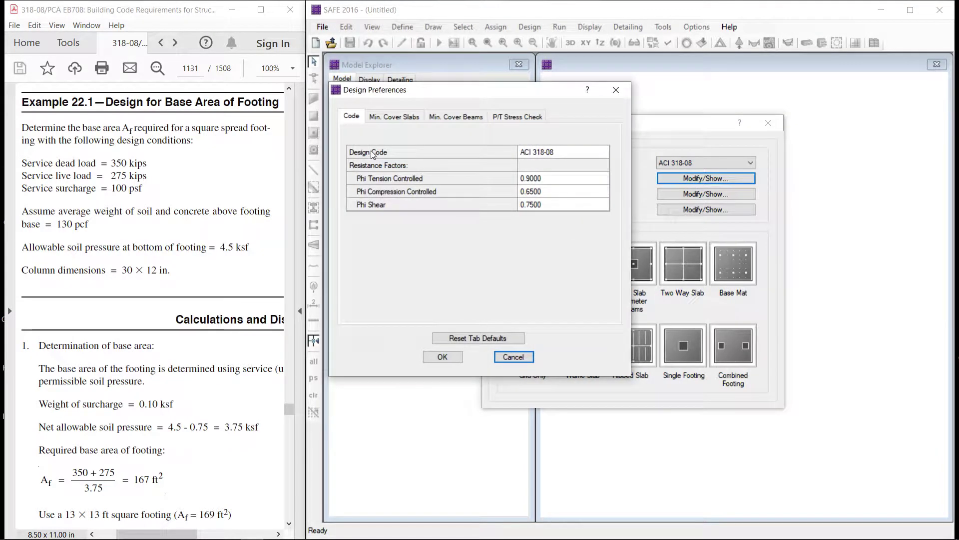
pyautogui.click(385, 119)
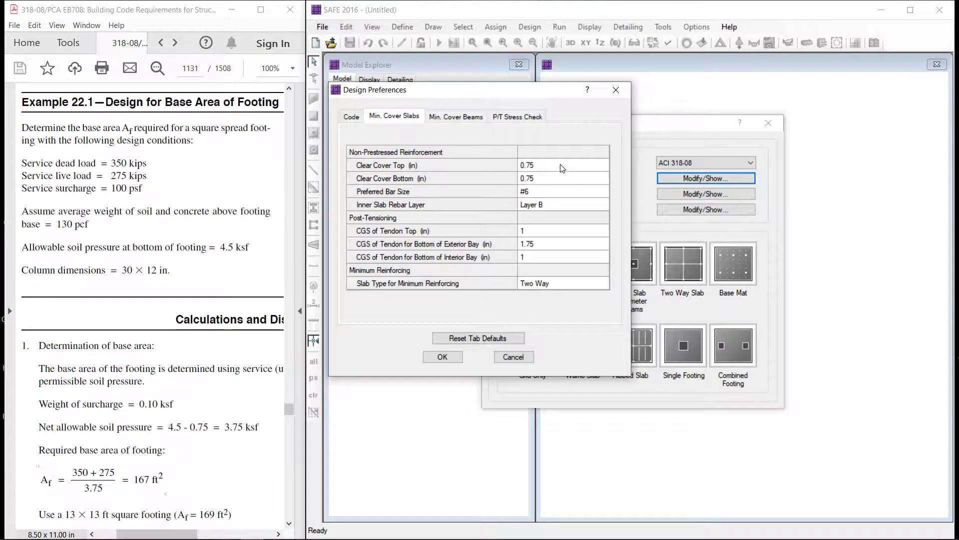
pyautogui.click(559, 167)
pyautogui.click(536, 165)
pyautogui.doubleClick(536, 165)
pyautogui.write('3')
pyautogui.click(552, 179)
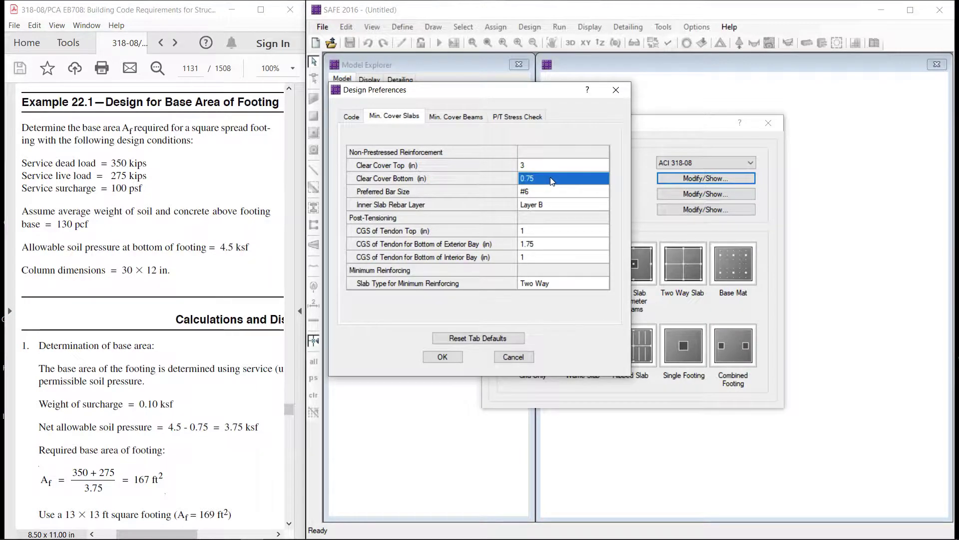
pyautogui.write('3')
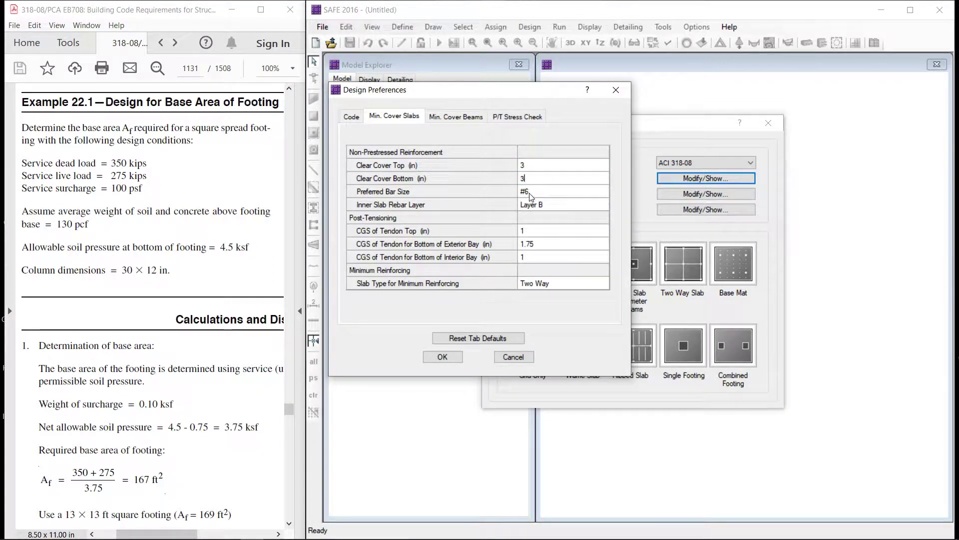
pyautogui.click(440, 360)
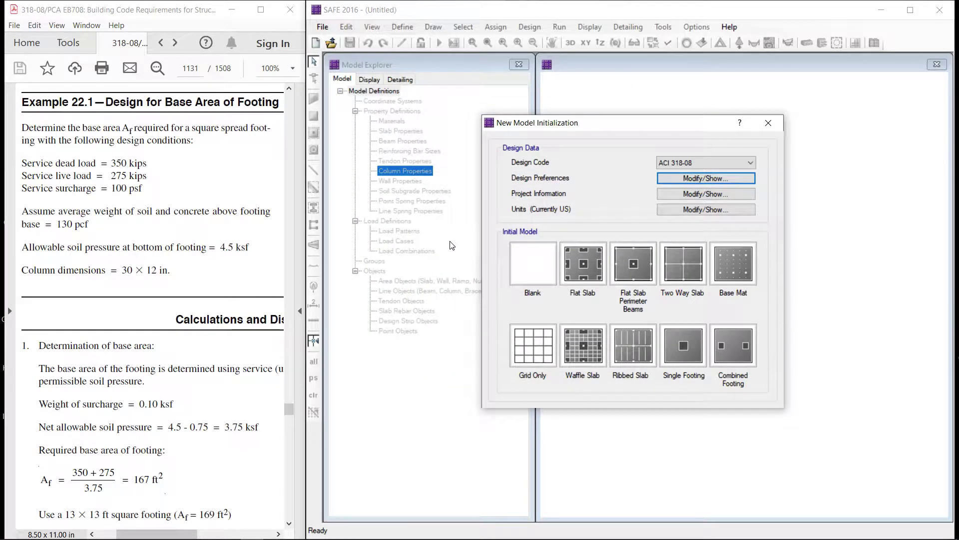
# Pan through Example 22.1's design data, footing sketch and base-area calculation in the PDF
pyautogui.moveTo(196, 202)
pyautogui.mouseDown()
pyautogui.moveTo(154, 185)
pyautogui.moveTo(84, 203)
pyautogui.mouseUp()
pyautogui.moveTo(154, 215); pyautogui.dragTo(122, 215)
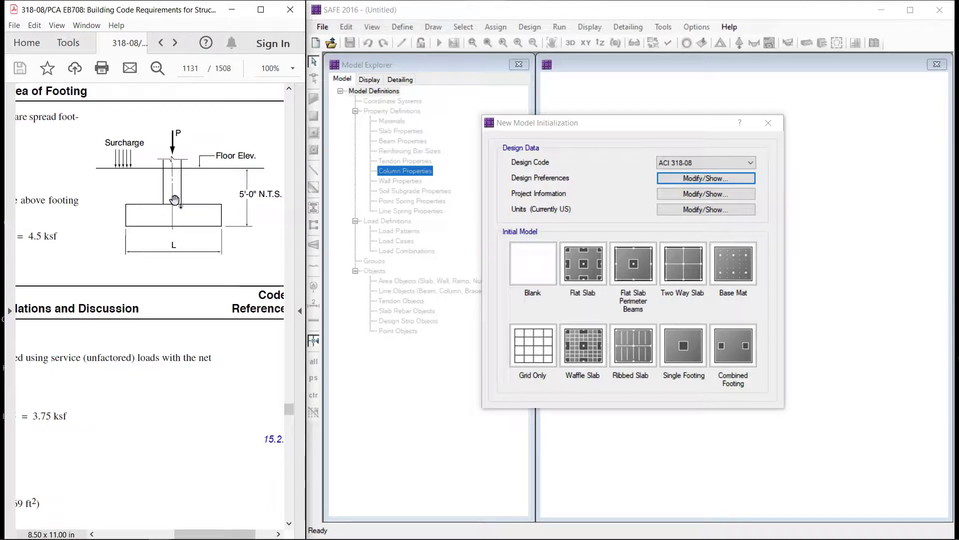
pyautogui.moveTo(175, 200); pyautogui.dragTo(203, 201)
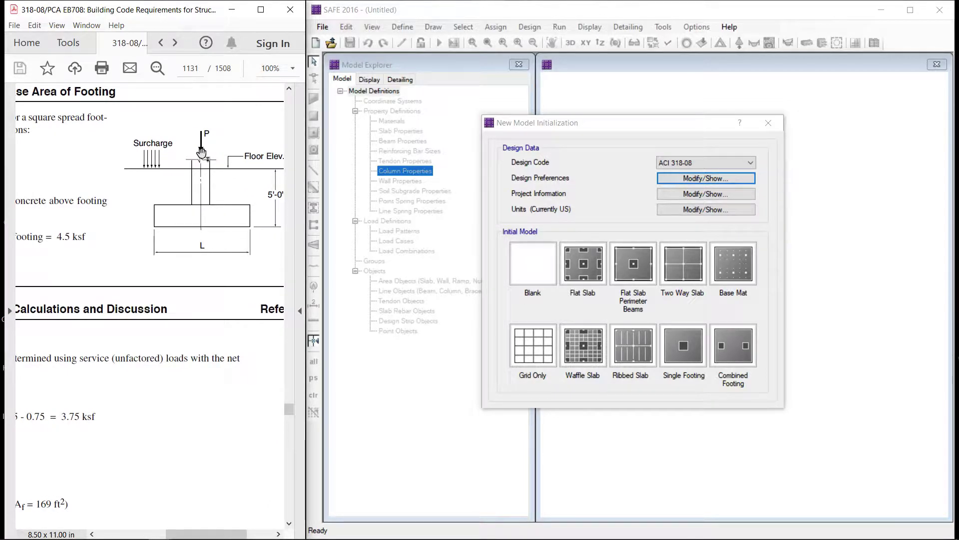
pyautogui.moveTo(201, 152)
pyautogui.mouseDown()
pyautogui.moveTo(216, 154)
pyautogui.moveTo(193, 159)
pyautogui.moveTo(236, 186)
pyautogui.mouseUp()
pyautogui.moveTo(173, 184); pyautogui.dragTo(226, 187)
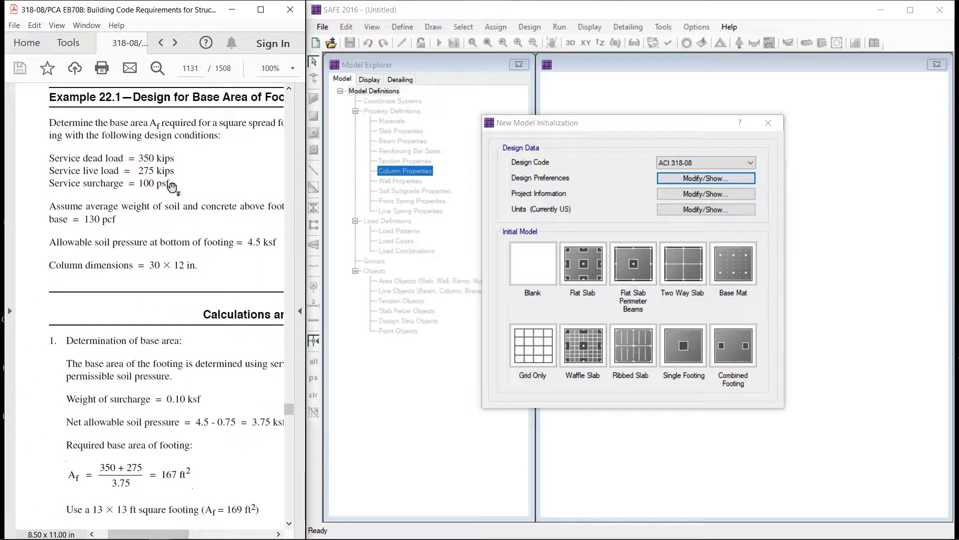
pyautogui.moveTo(168, 232); pyautogui.dragTo(155, 194)
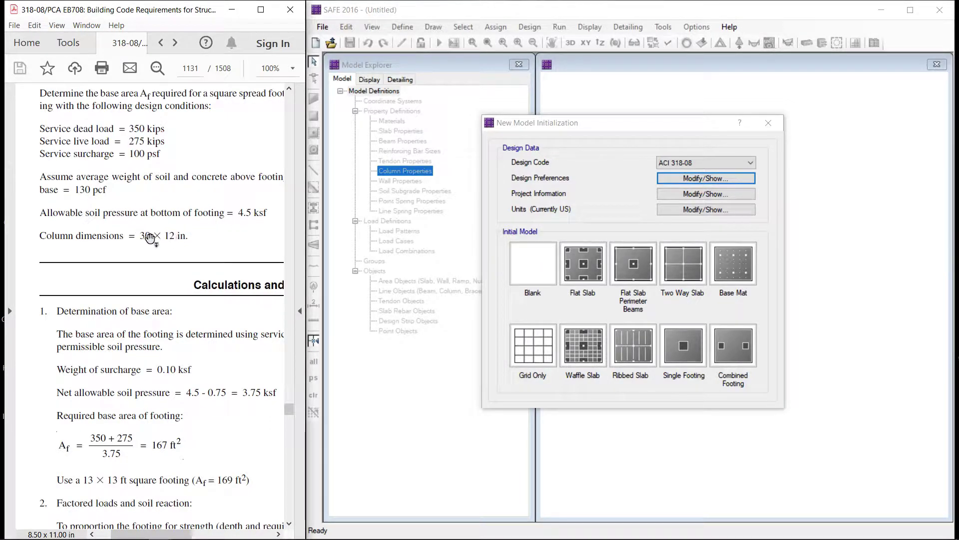
pyautogui.moveTo(172, 313); pyautogui.dragTo(160, 231)
pyautogui.scroll(-3, 164, 309)
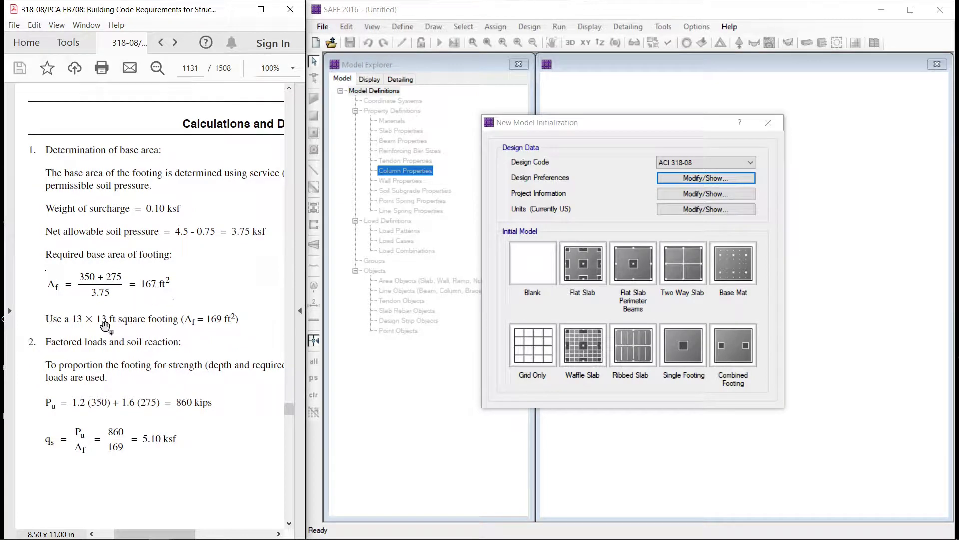
pyautogui.scroll(-1, 107, 307)
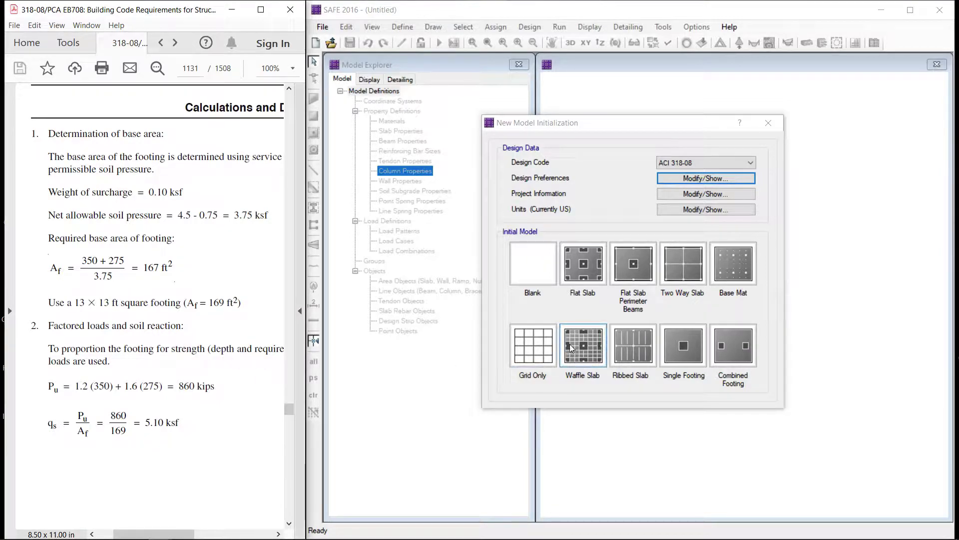
# Create a grid-only model with 2 X and 2 Y grid lines spaced 13 ft apart
pyautogui.click(538, 349)
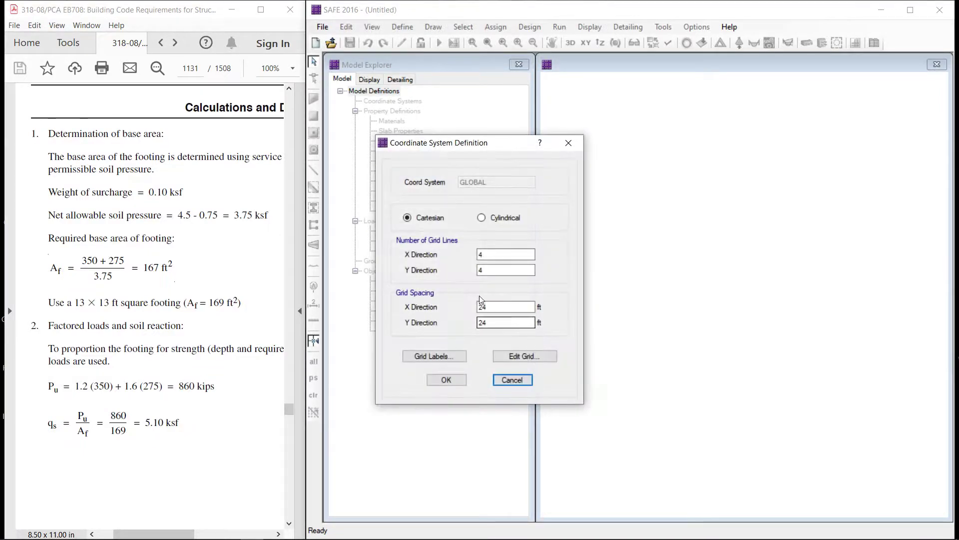
pyautogui.click(498, 256)
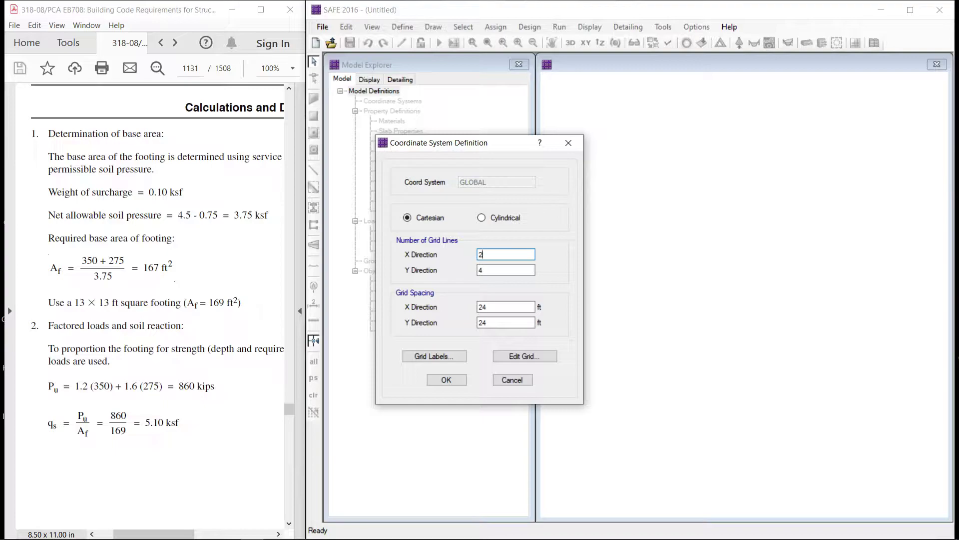
pyautogui.write('2')
pyautogui.click(504, 270)
pyautogui.write('2')
pyautogui.click(498, 306)
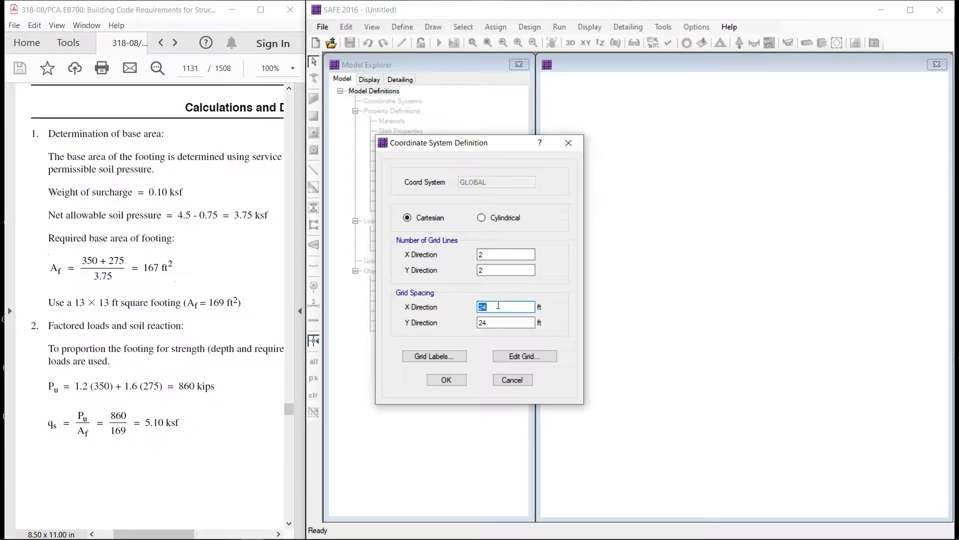
pyautogui.write('13')
pyautogui.click(520, 323)
pyautogui.write('13')
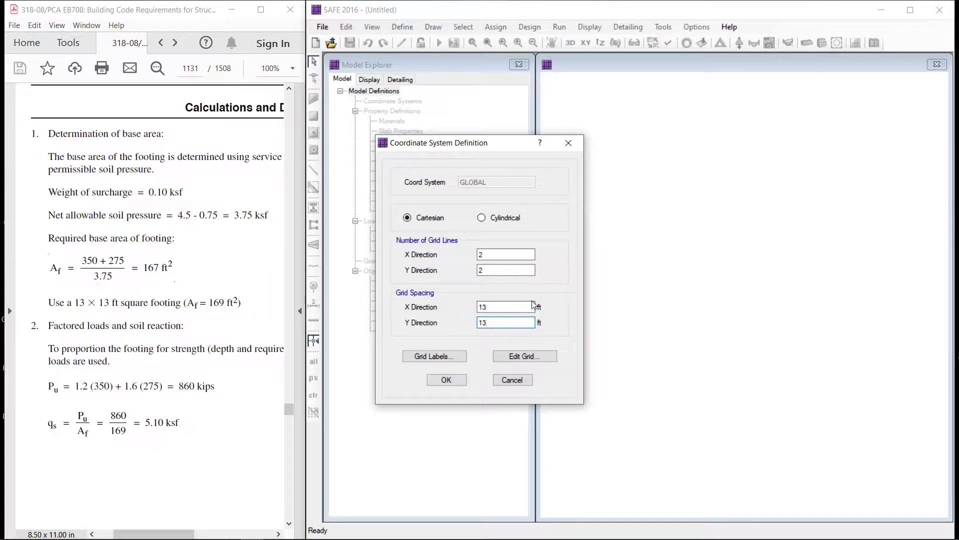
pyautogui.click(511, 255)
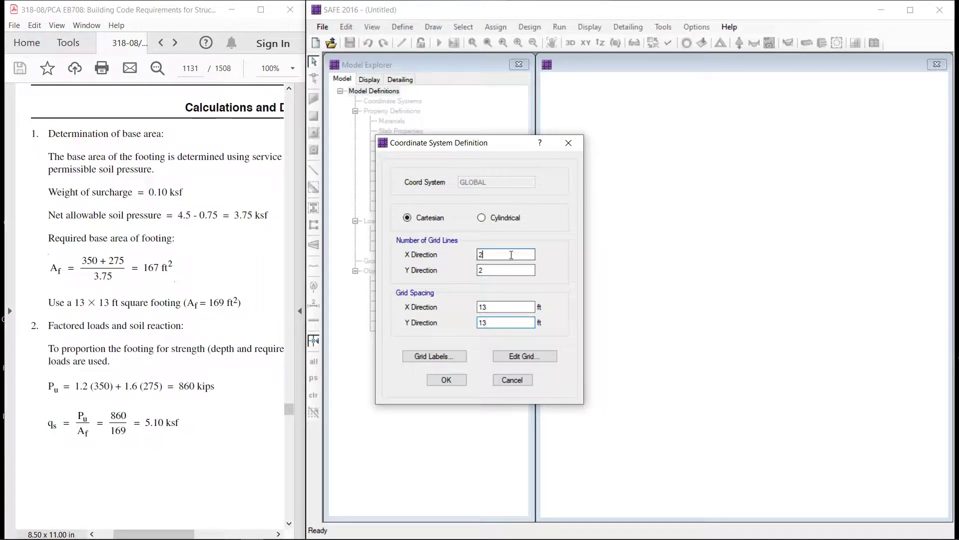
pyautogui.click(445, 380)
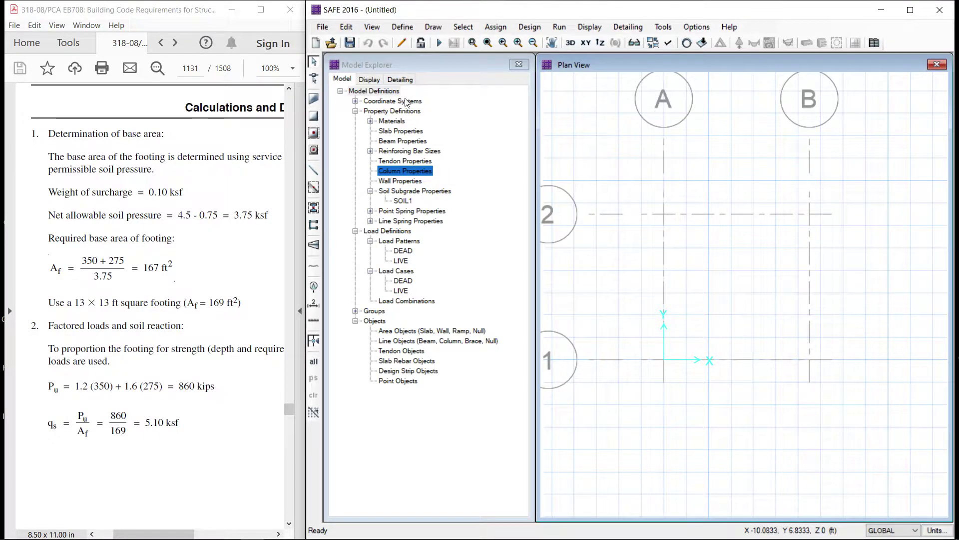
pyautogui.click(399, 31)
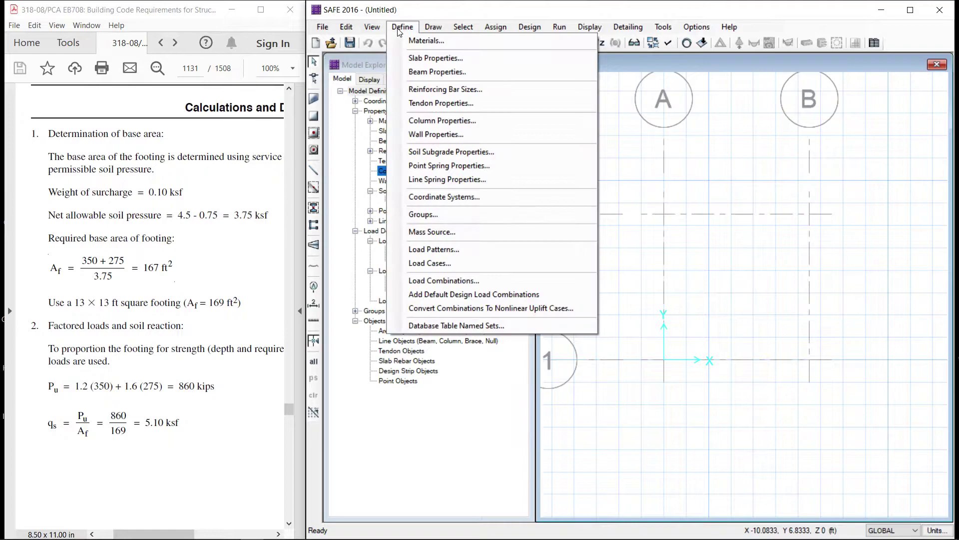
pyautogui.click(409, 41)
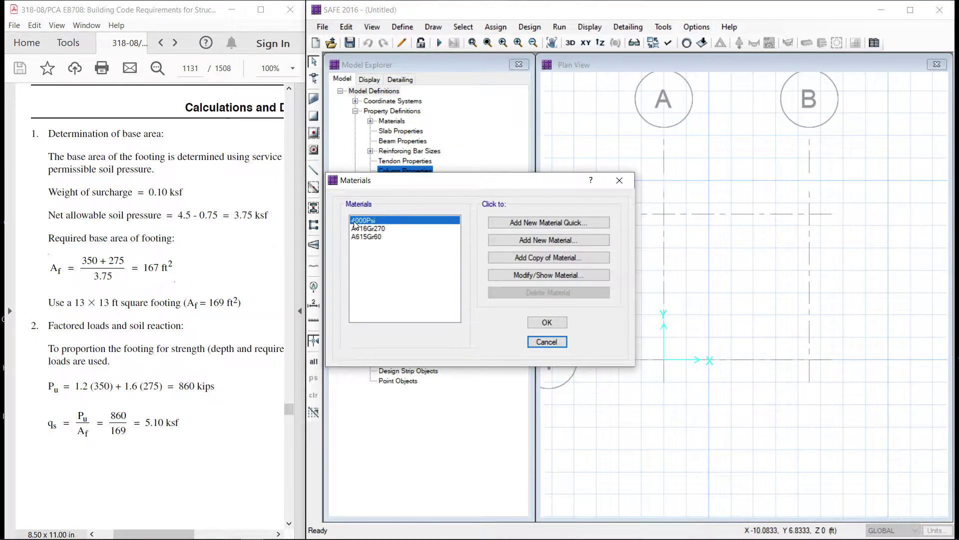
pyautogui.click(365, 236)
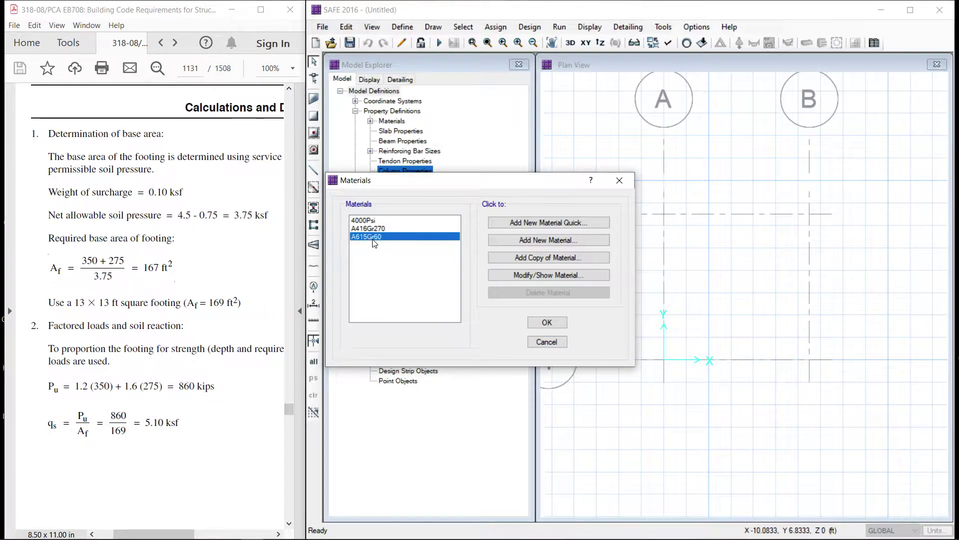
pyautogui.click(558, 323)
# Add a new slab property named FOOTING SLAB, 4000Psi concrete, as a thick plate
pyautogui.click(404, 27)
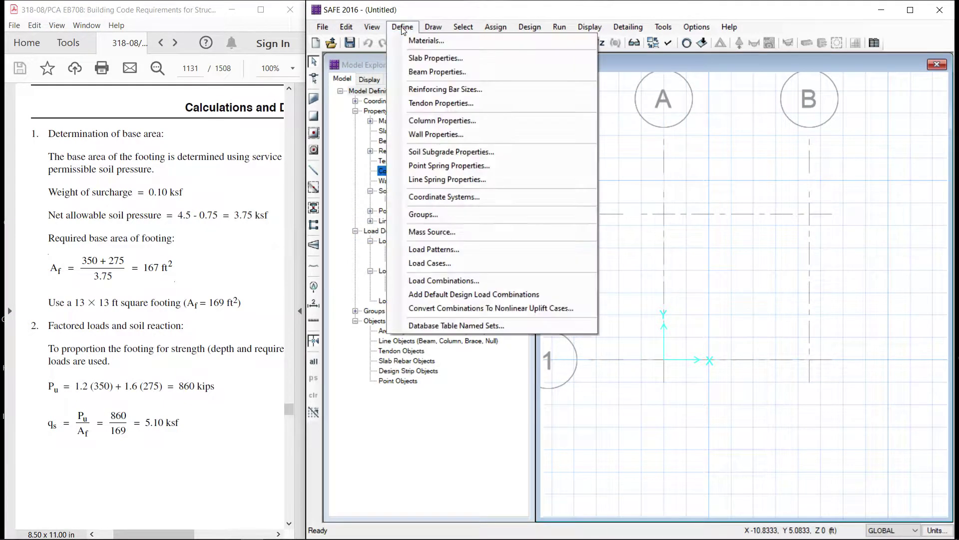
pyautogui.click(420, 57)
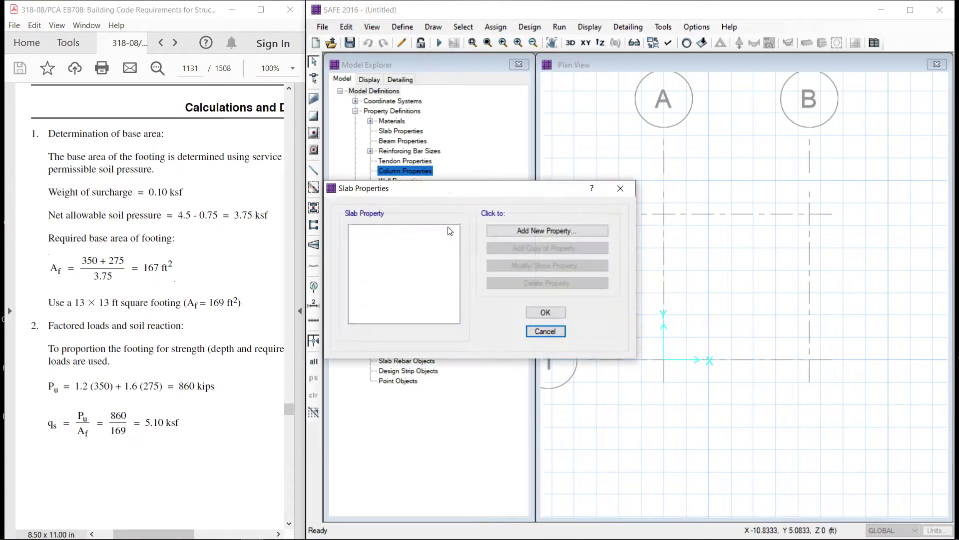
pyautogui.click(518, 233)
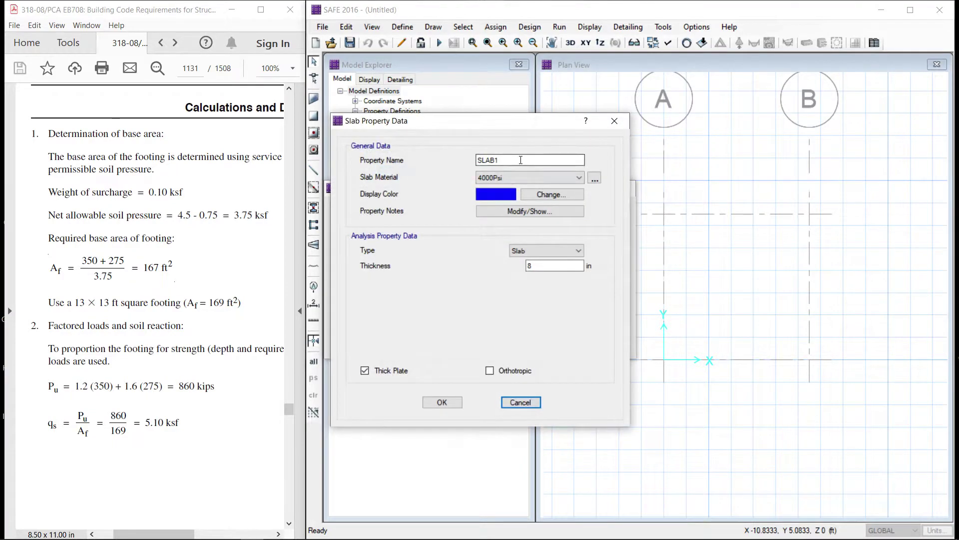
pyautogui.click(522, 160)
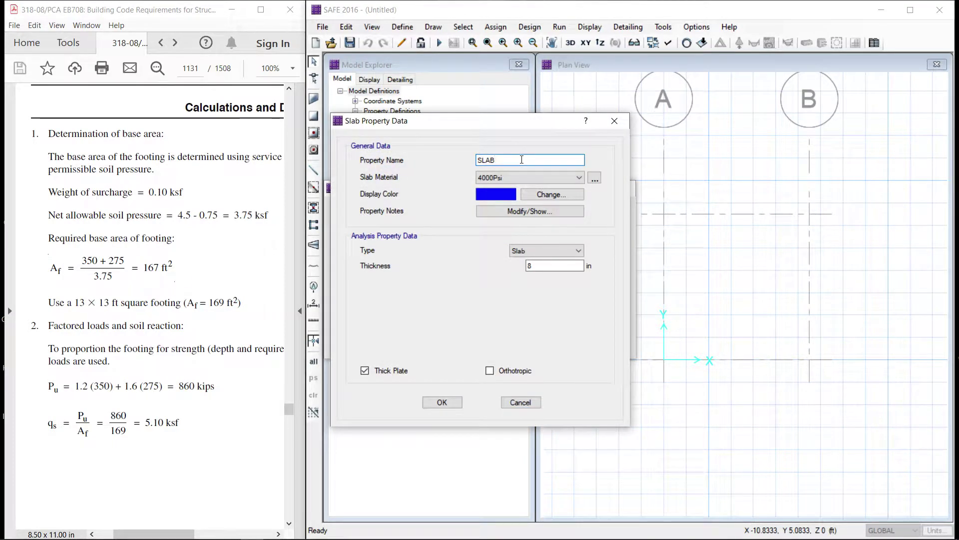
pyautogui.press('Home')
pyautogui.press('BackSpace')
pyautogui.click(544, 268)
# Look up Example 22.1's design conditions in the reference PDF for the footing thickness
pyautogui.click(127, 371)
pyautogui.scroll(-5, 126, 371)
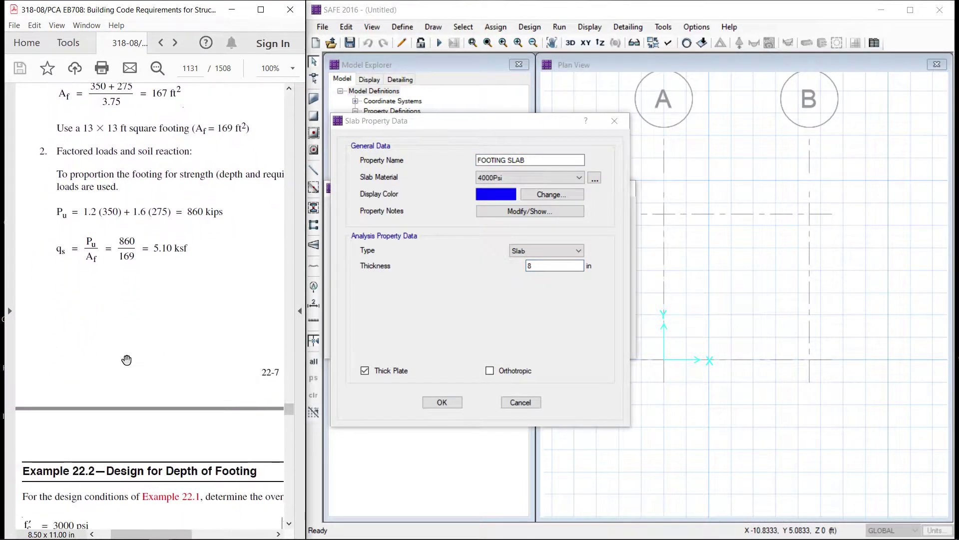
pyautogui.scroll(-10, 126, 372)
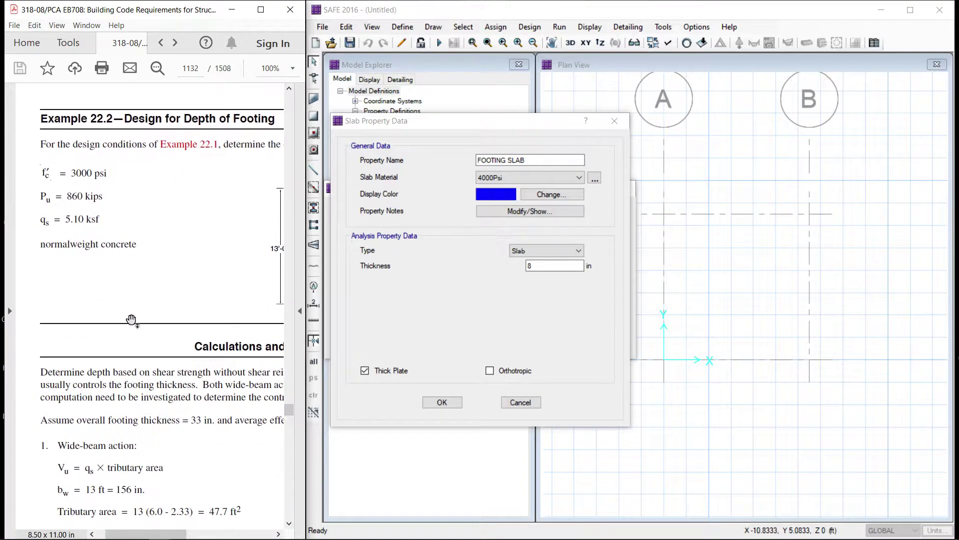
pyautogui.scroll(-3, 131, 319)
pyautogui.scroll(-1, 135, 356)
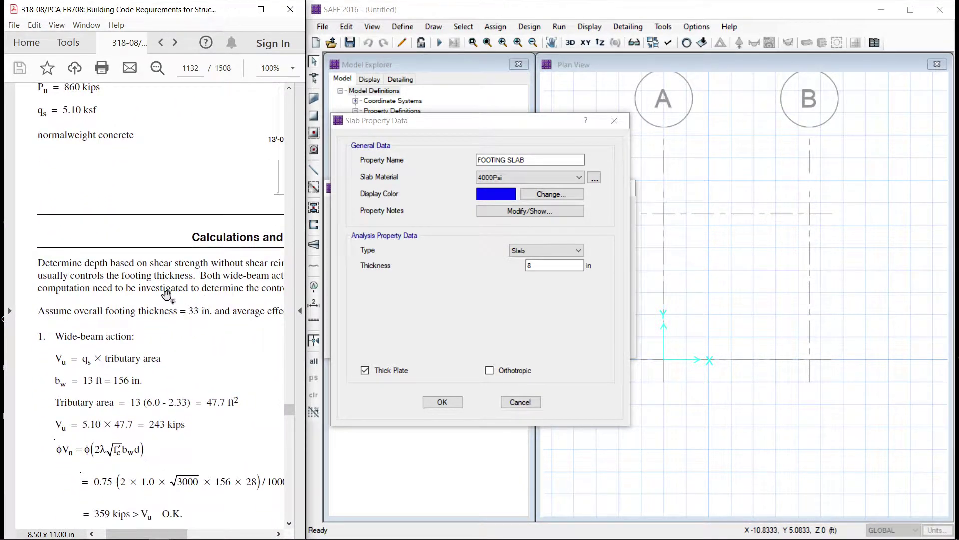
pyautogui.moveTo(139, 170); pyautogui.dragTo(140, 415)
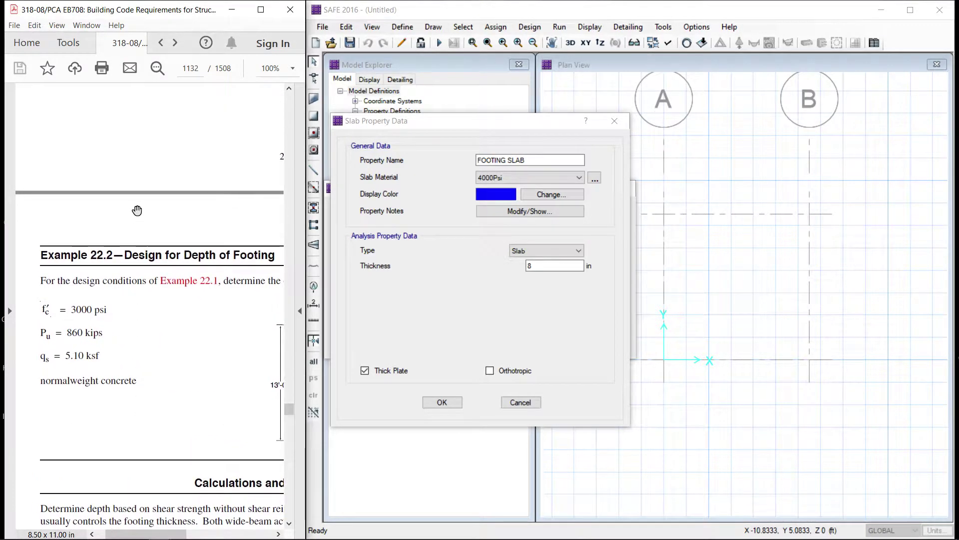
pyautogui.moveTo(137, 210); pyautogui.dragTo(131, 392)
pyautogui.moveTo(165, 210); pyautogui.dragTo(157, 414)
pyautogui.moveTo(103, 143); pyautogui.dragTo(103, 251)
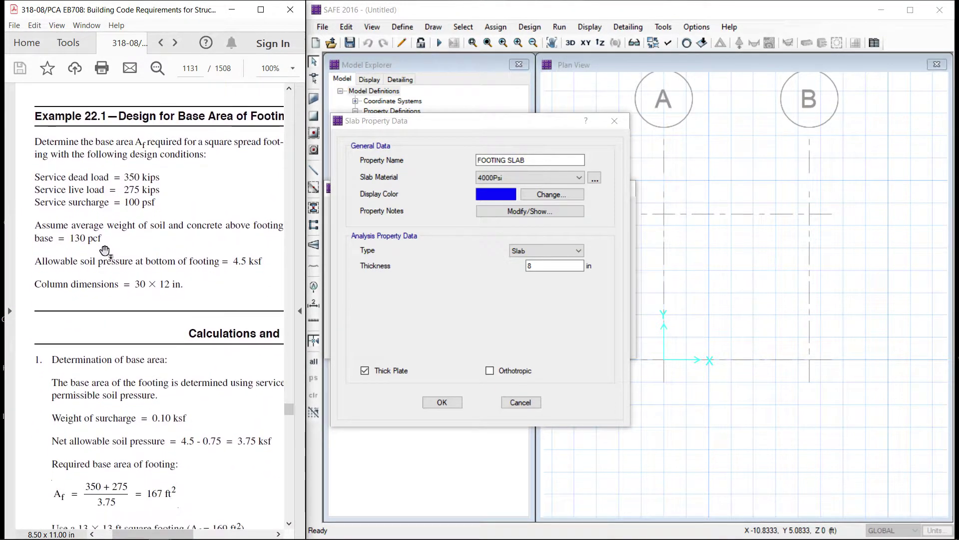
# Set the slab thickness to 33 in and confirm the FOOTING SLAB property
pyautogui.doubleClick(540, 265)
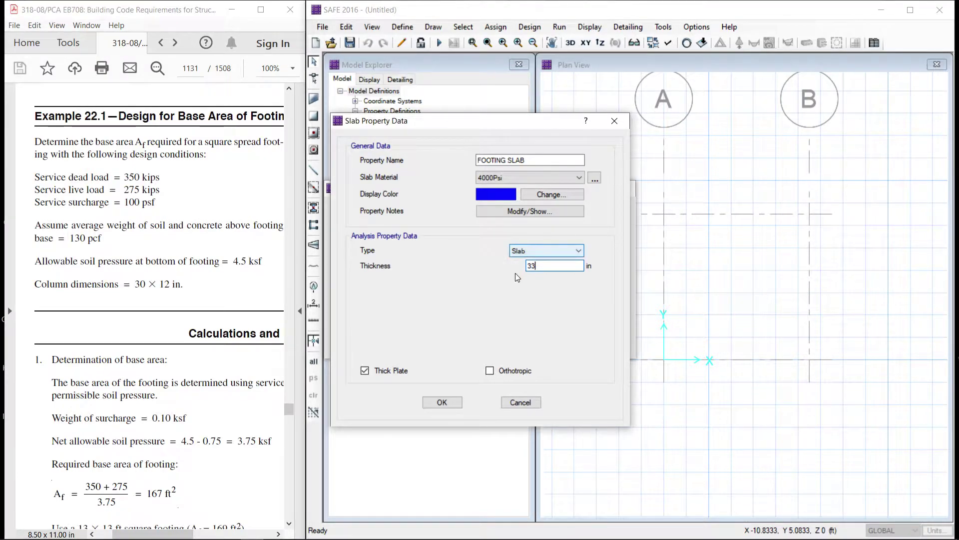
pyautogui.click(442, 403)
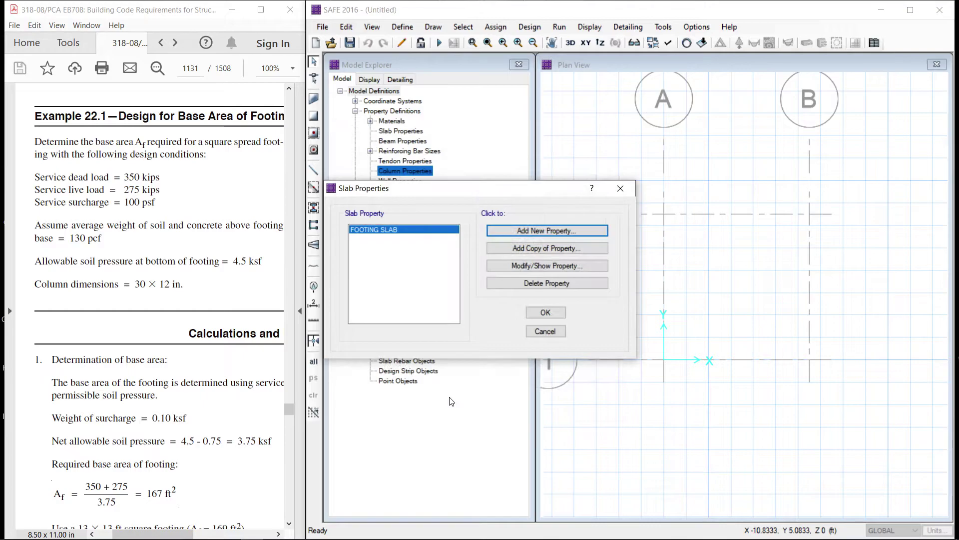
pyautogui.click(558, 313)
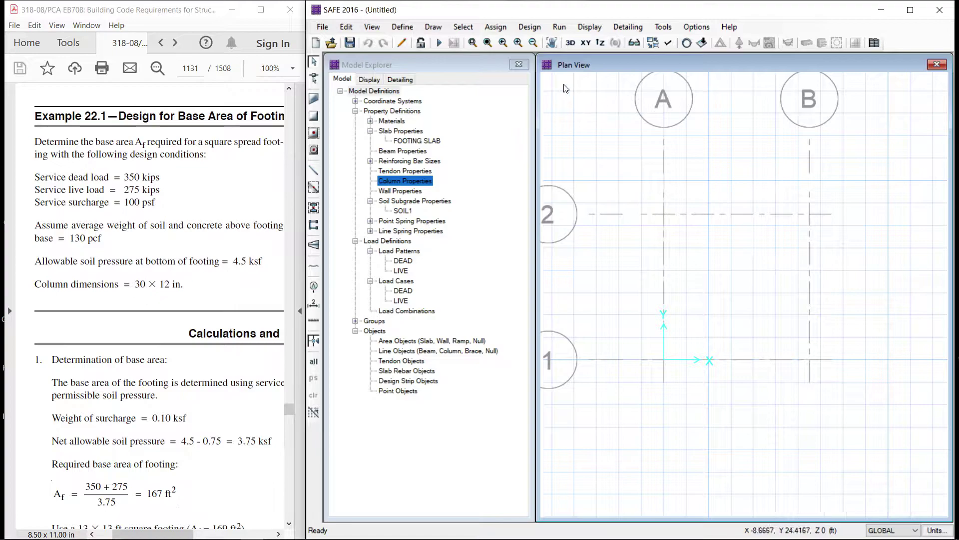
# Add a rectangular column property COLUMN measuring 30 in along the 2-axis and 12 in along the 3-axis
pyautogui.click(405, 28)
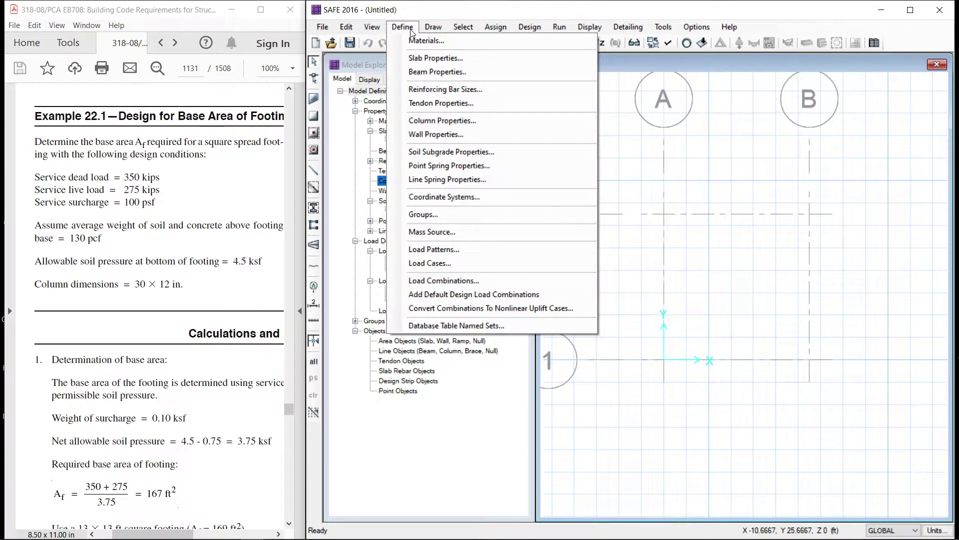
pyautogui.click(478, 120)
pyautogui.click(541, 231)
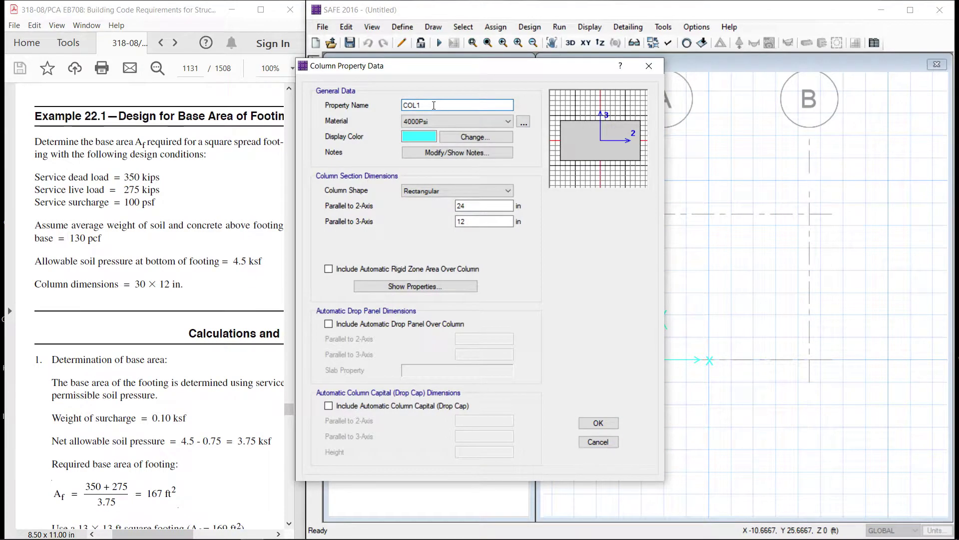
pyautogui.write('UMN')
pyautogui.doubleClick(482, 202)
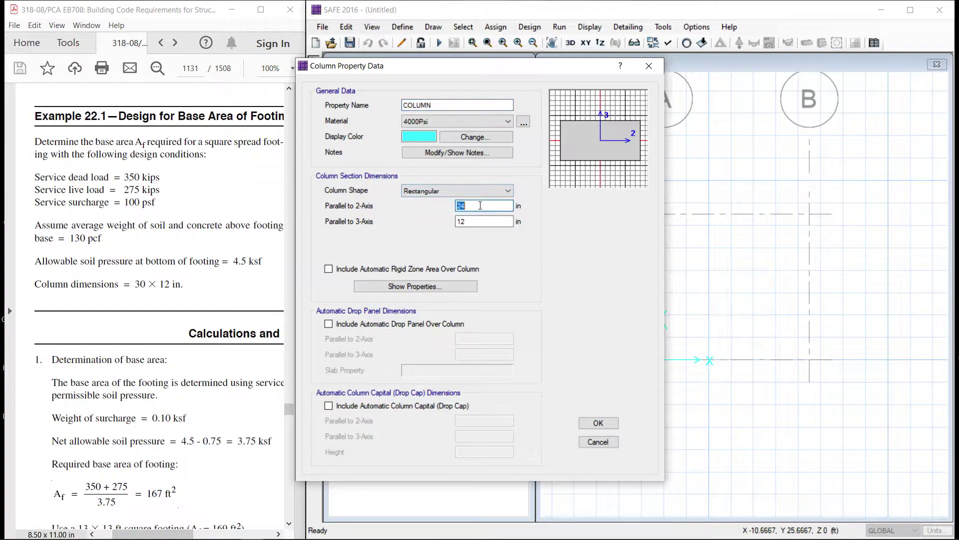
pyautogui.write('30')
pyautogui.click(494, 223)
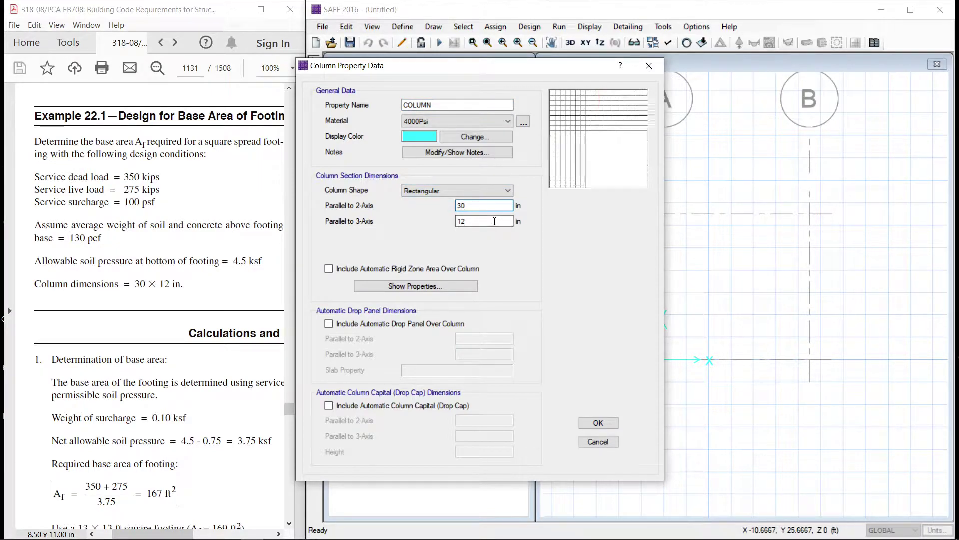
pyautogui.click(610, 421)
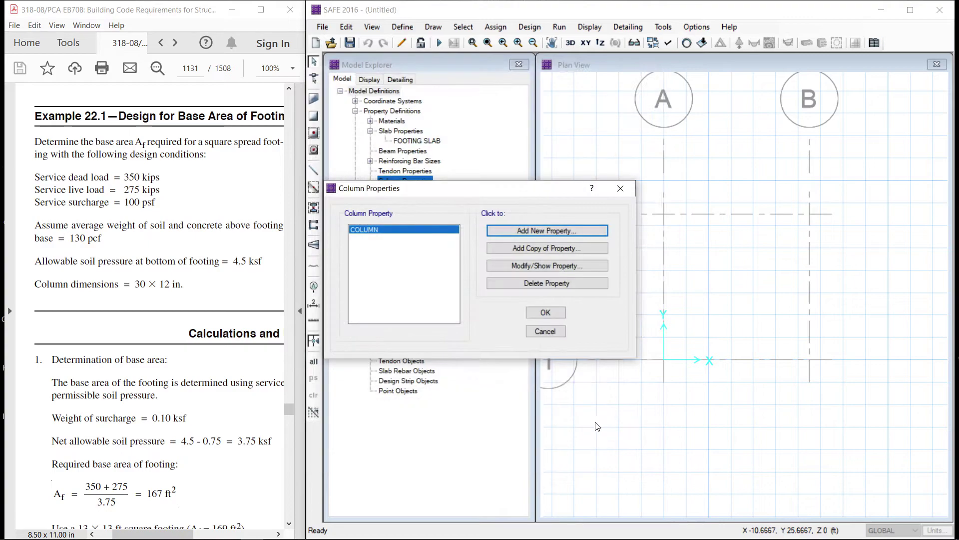
# Close the column list and bring up SOIL1's subgrade data with its 1.728E+05 lb/ft3 modulus
pyautogui.click(545, 313)
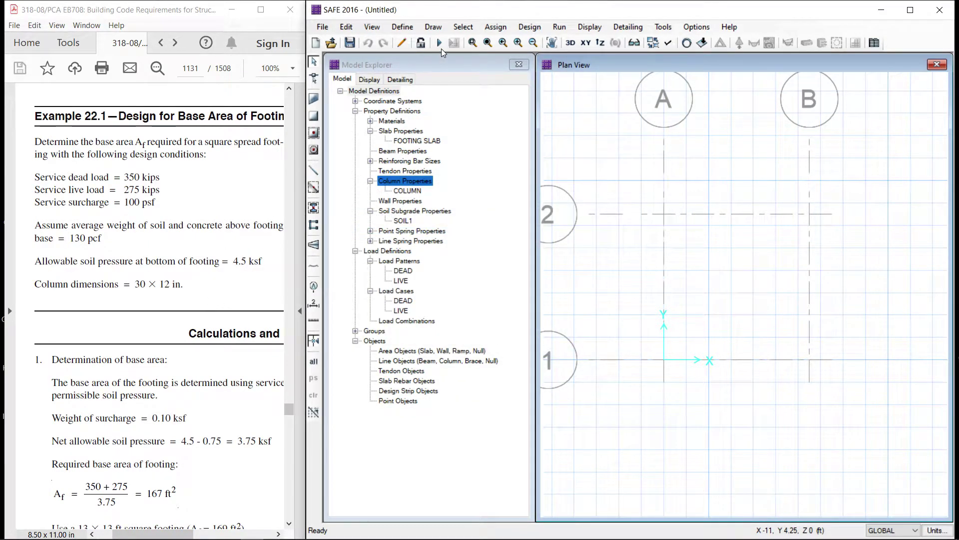
pyautogui.click(403, 27)
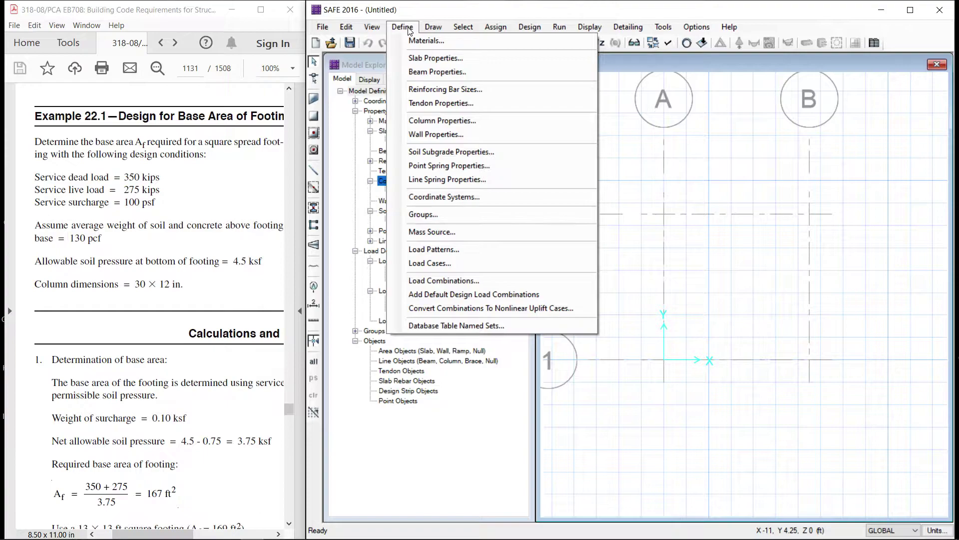
pyautogui.click(431, 151)
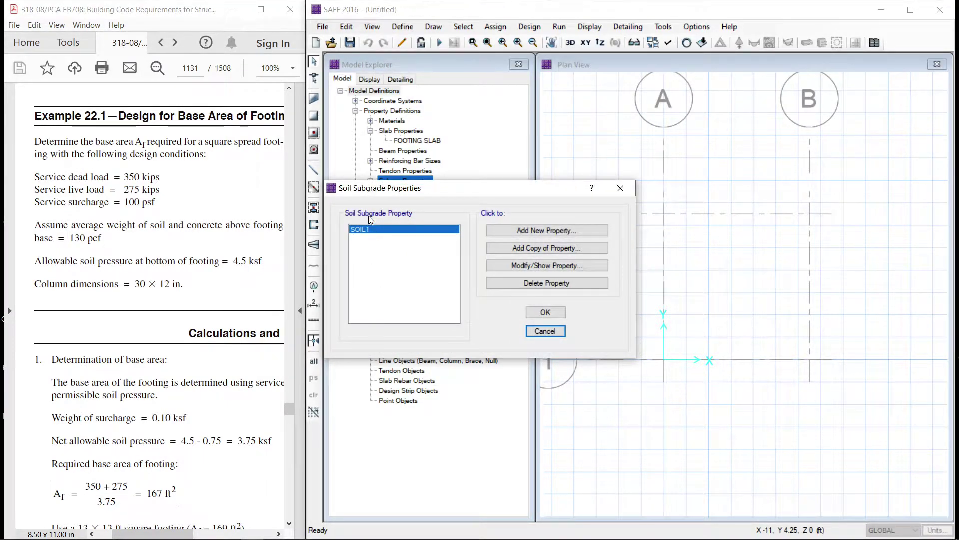
pyautogui.click(531, 265)
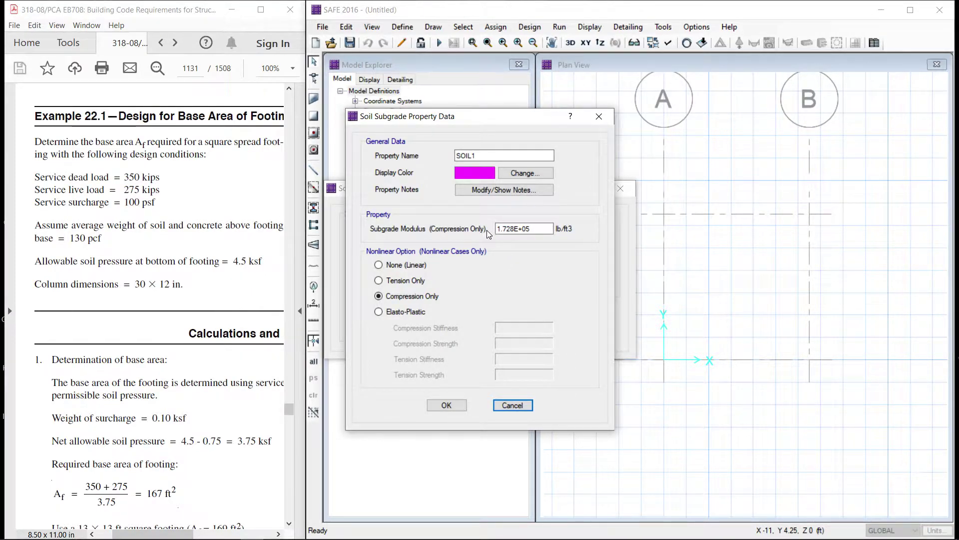
pyautogui.click(539, 230)
pyautogui.click(163, 44)
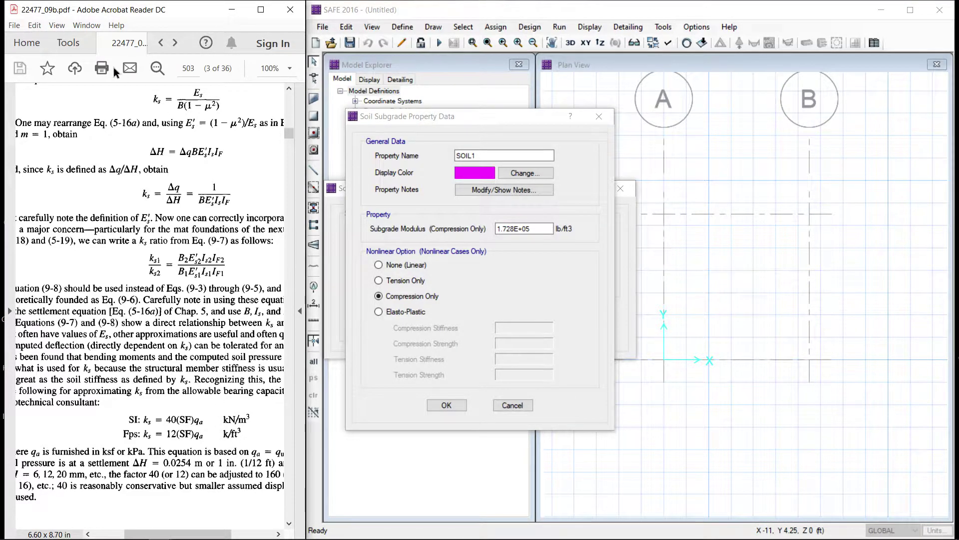
pyautogui.click(160, 44)
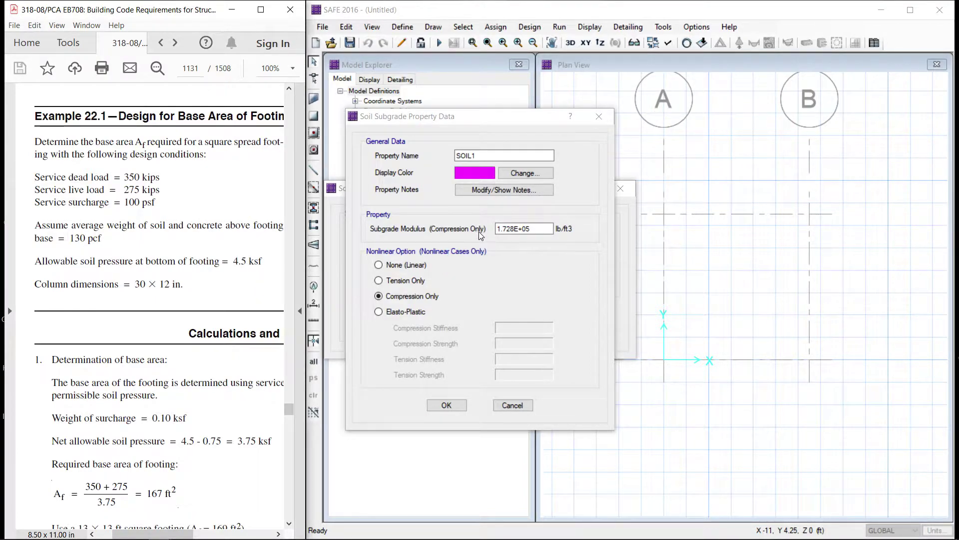
# Change the subgrade modulus to 1.620E+05 lb/ft3, rename the property SOIL, and confirm
pyautogui.click(505, 228)
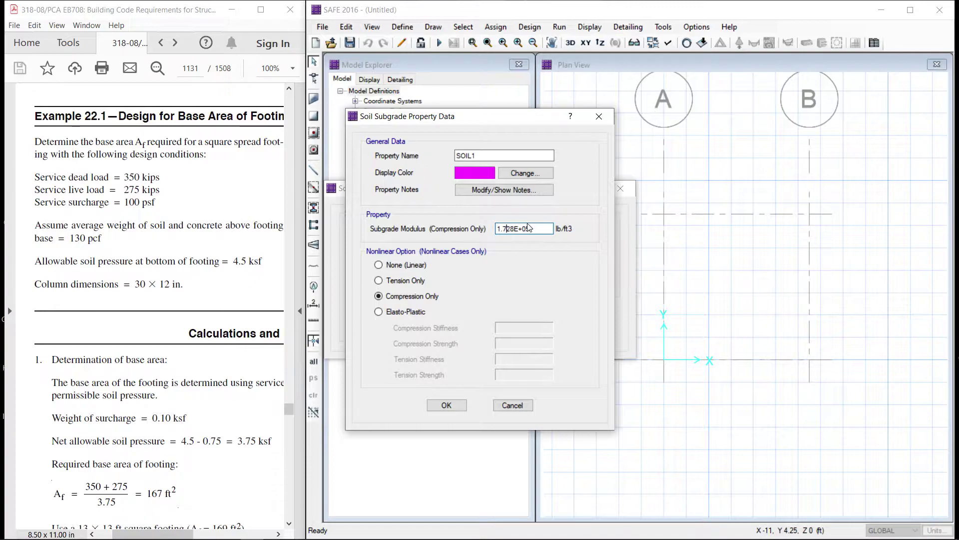
pyautogui.write('6')
pyautogui.press('Delete')
pyautogui.write('0')
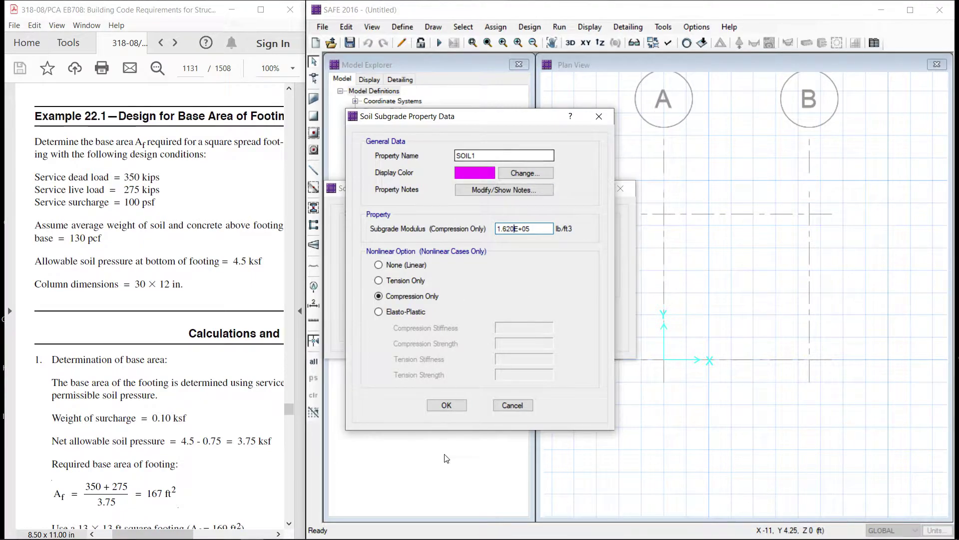
pyautogui.click(506, 155)
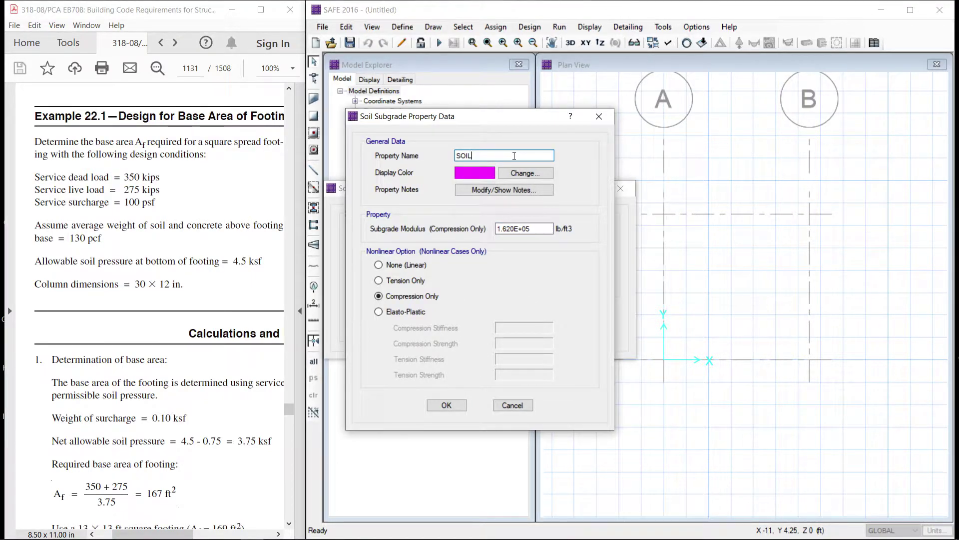
pyautogui.click(446, 404)
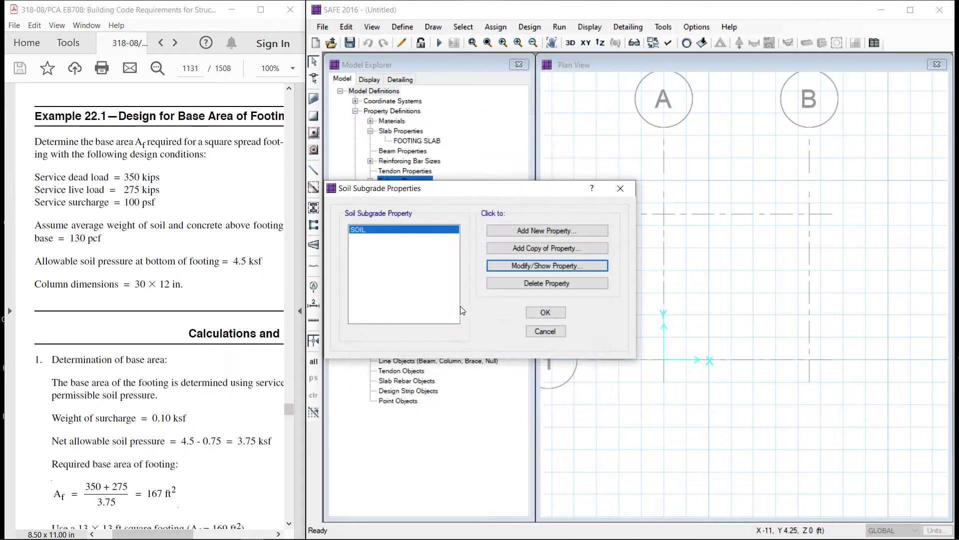
pyautogui.click(545, 313)
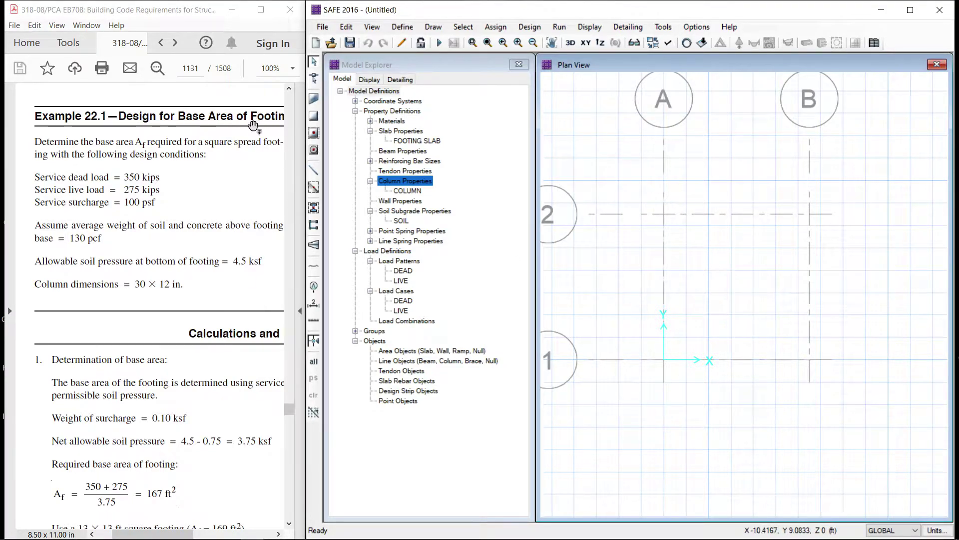
# Draw a 13 × 13 ft rectangular footing slab from grid point A2 to B1
pyautogui.click(313, 117)
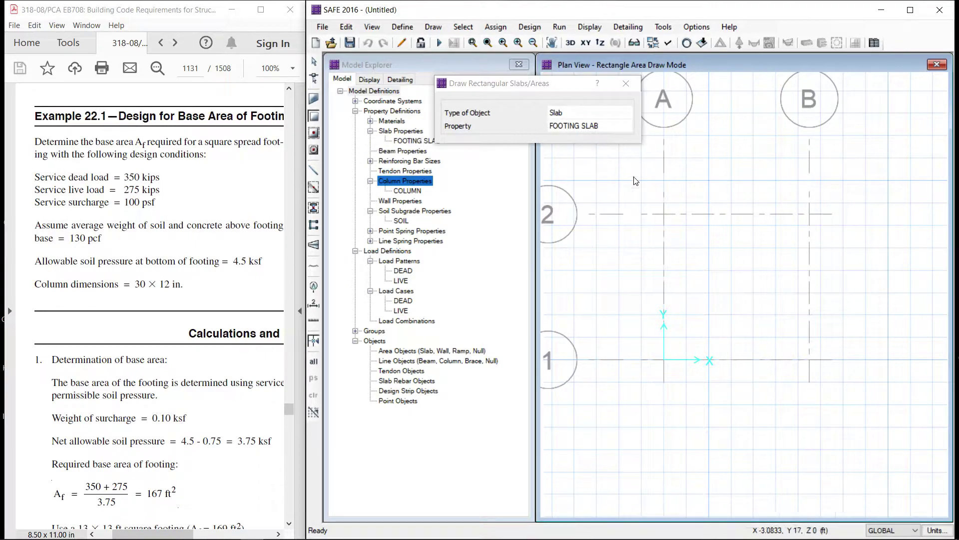
pyautogui.moveTo(664, 214); pyautogui.dragTo(811, 367)
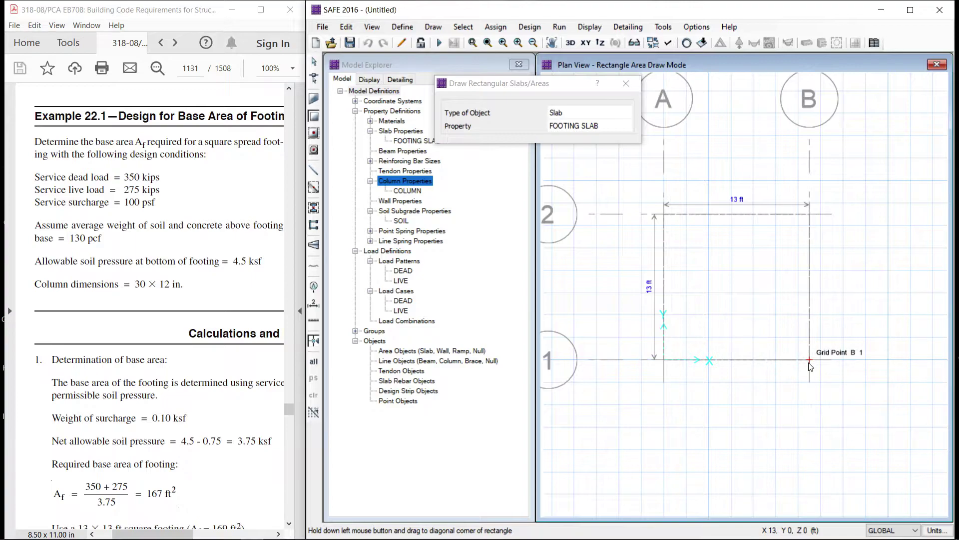
pyautogui.moveTo(810, 366); pyautogui.dragTo(810, 366)
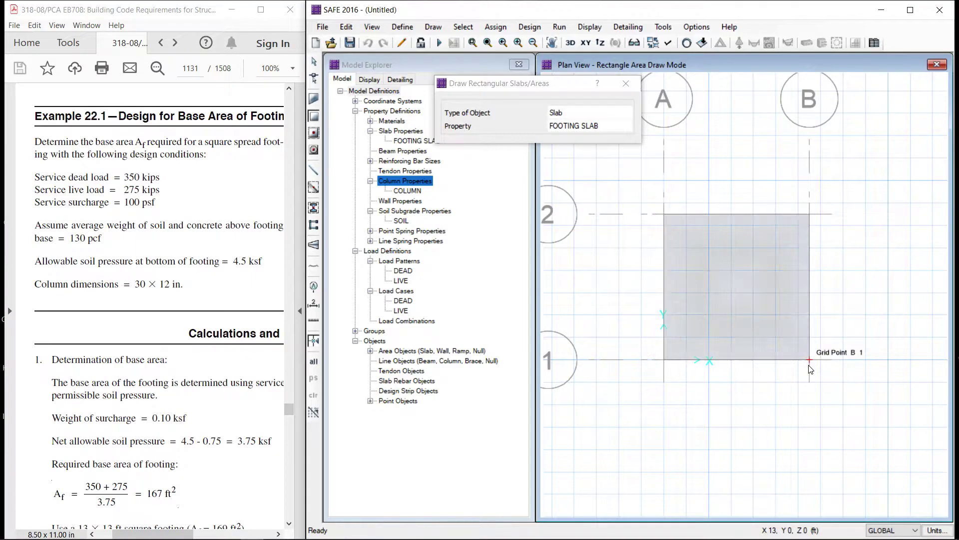
pyautogui.click(626, 84)
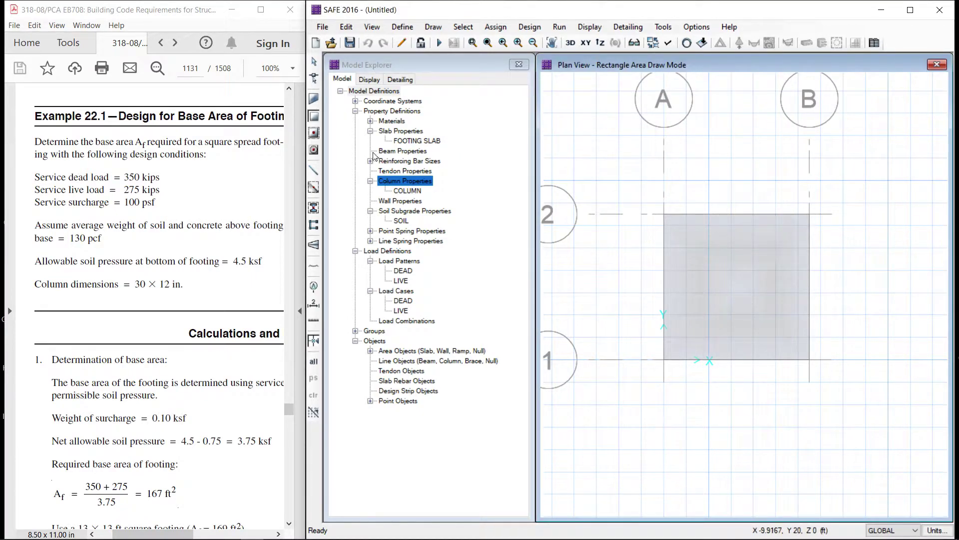
# Set the column draw options: none below, COLUMN above, height below 0 ft, height above 5 ft
pyautogui.click(313, 208)
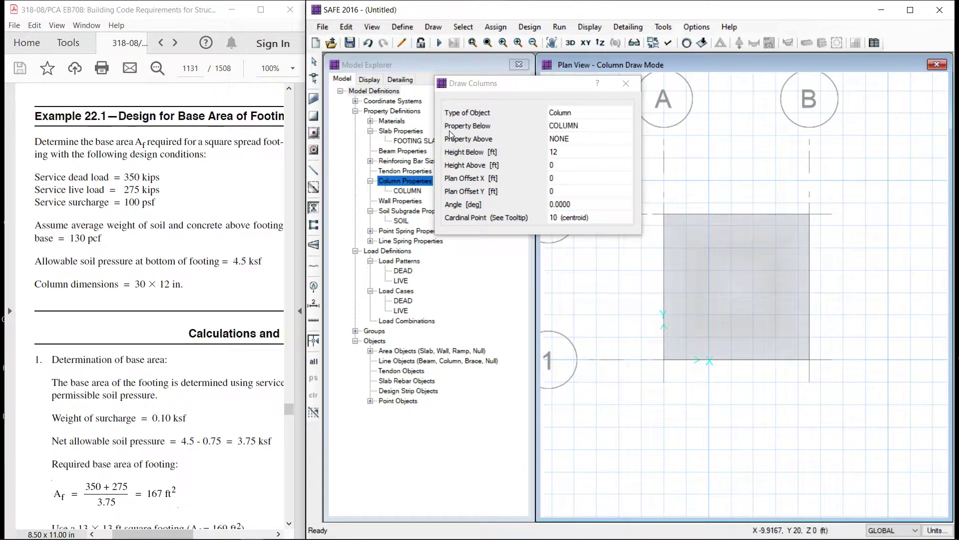
pyautogui.click(628, 128)
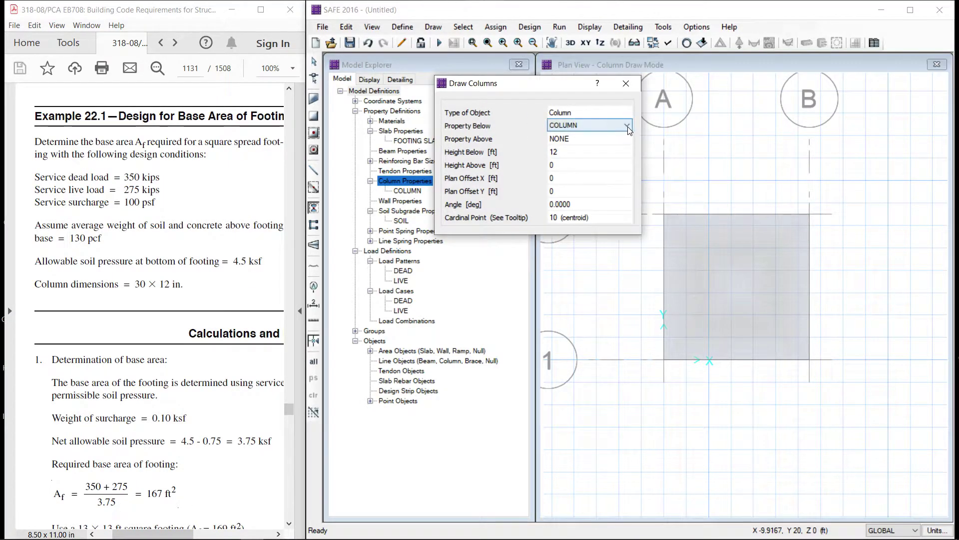
pyautogui.click(628, 126)
pyautogui.click(556, 139)
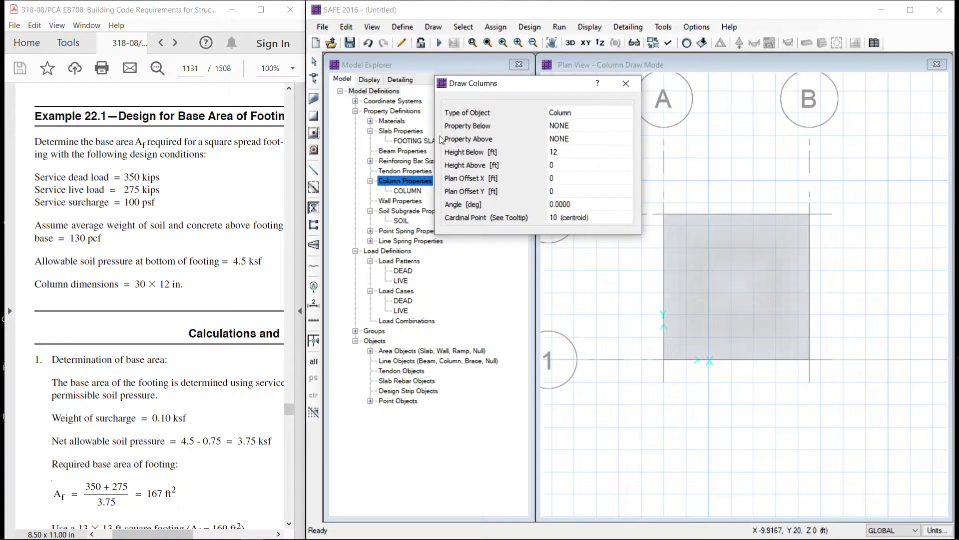
pyautogui.click(583, 140)
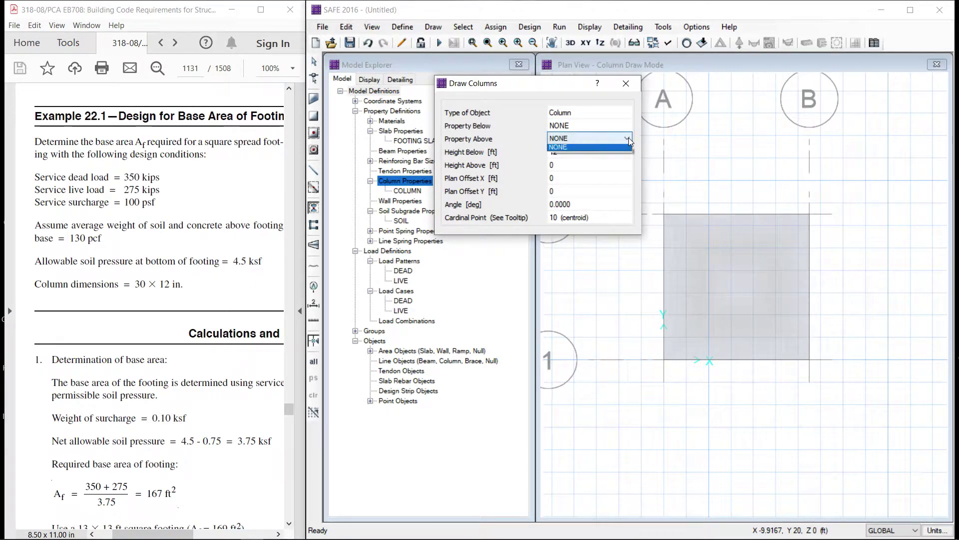
pyautogui.click(628, 138)
pyautogui.click(570, 149)
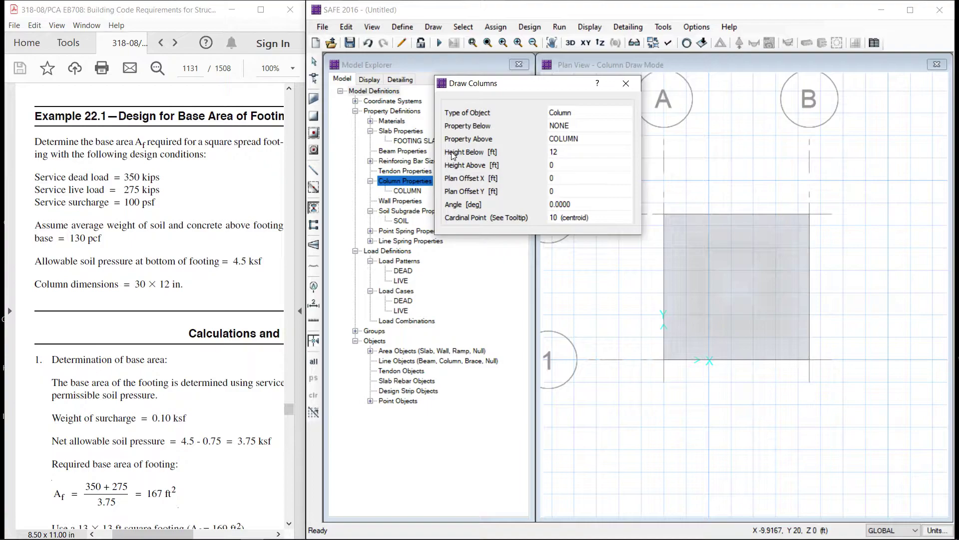
pyautogui.click(587, 156)
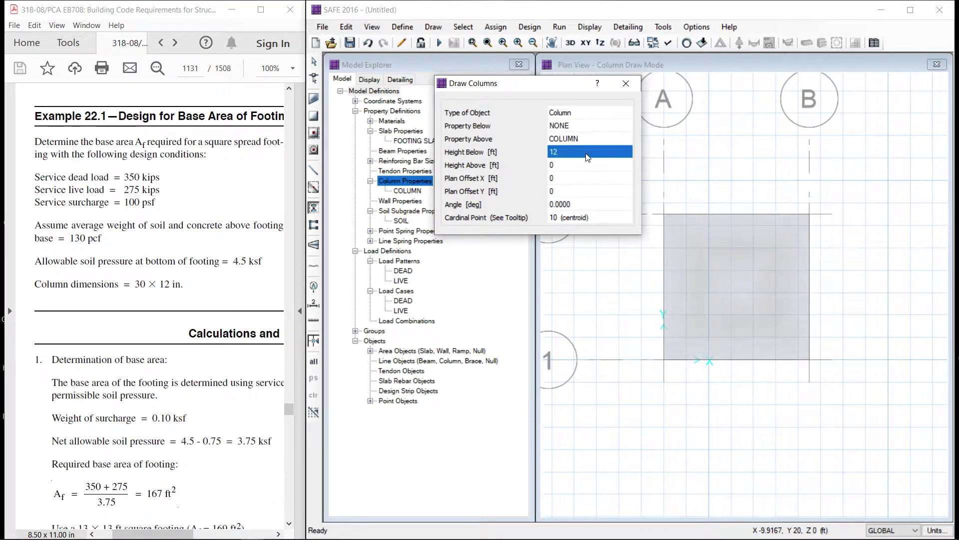
pyautogui.write('0')
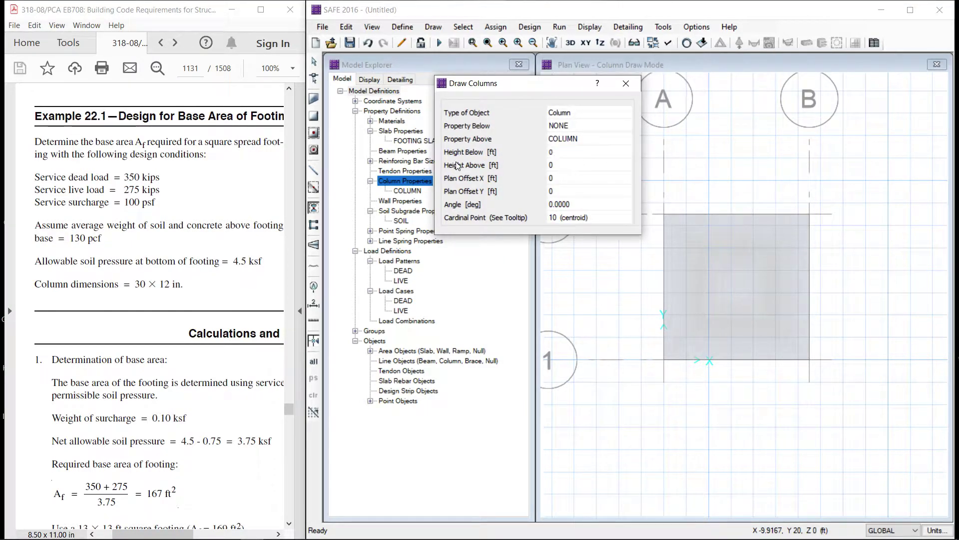
pyautogui.click(565, 167)
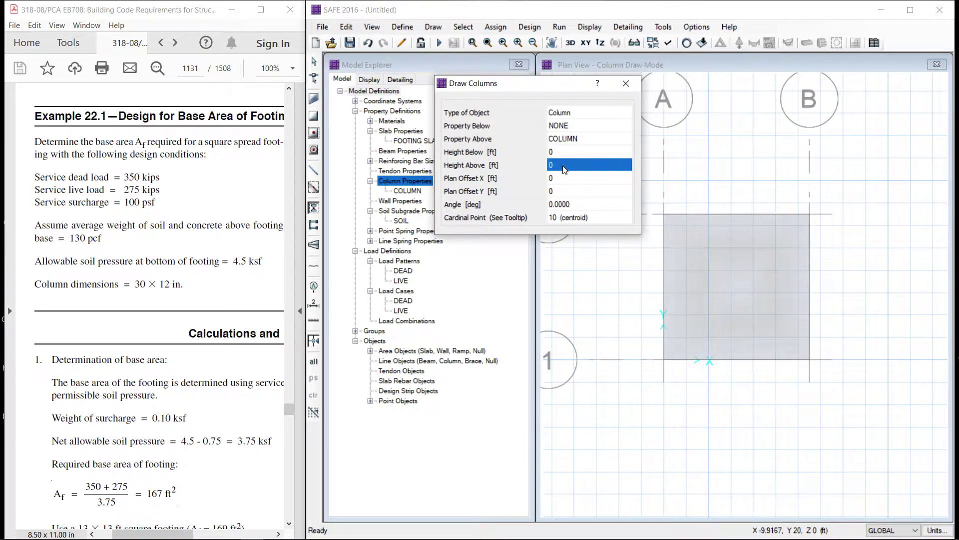
pyautogui.write('5')
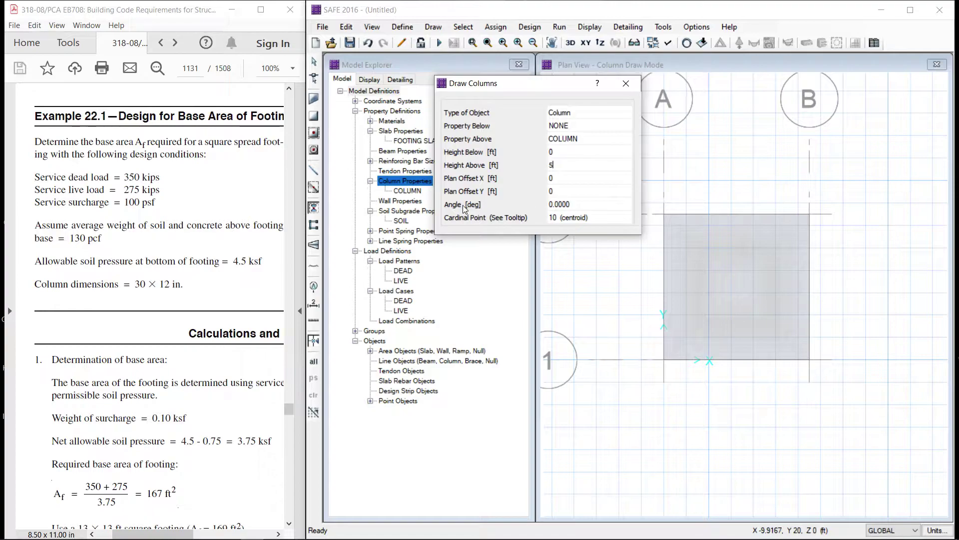
pyautogui.press('Return')
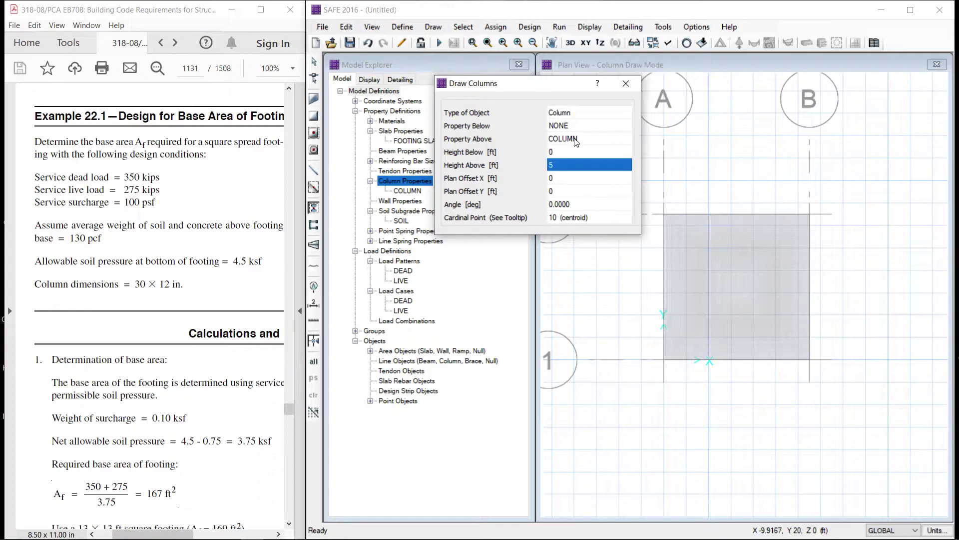
# Place the column at the footing slab's midpoint
pyautogui.click(594, 153)
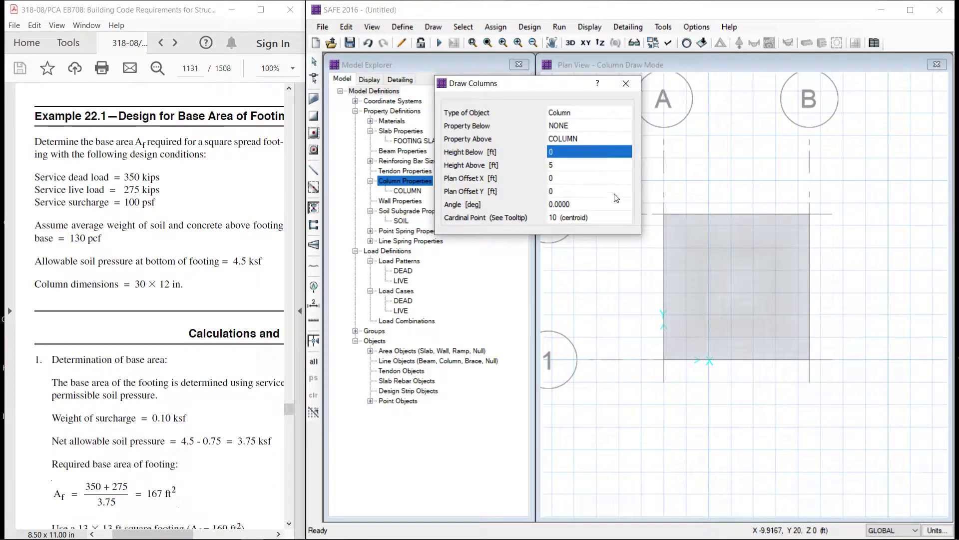
pyautogui.click(739, 287)
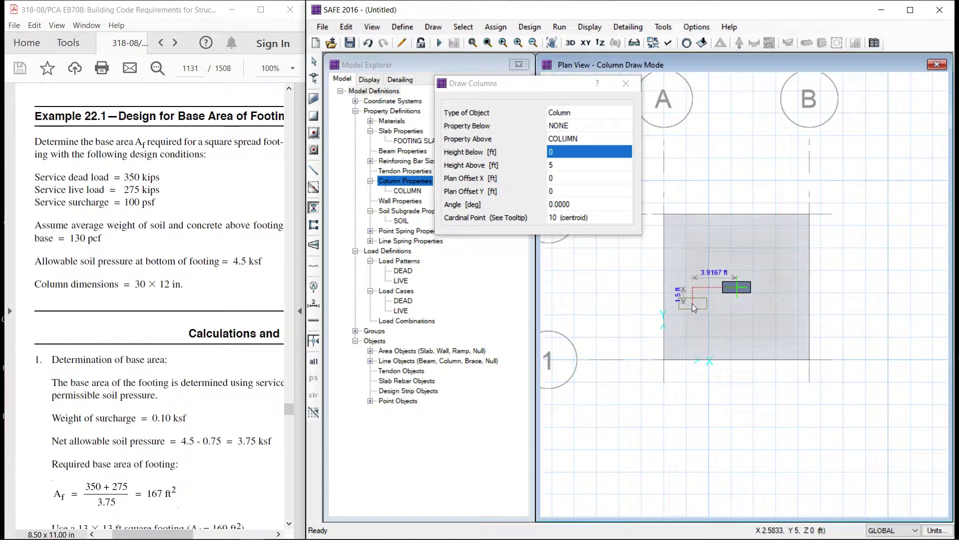
pyautogui.press('Escape')
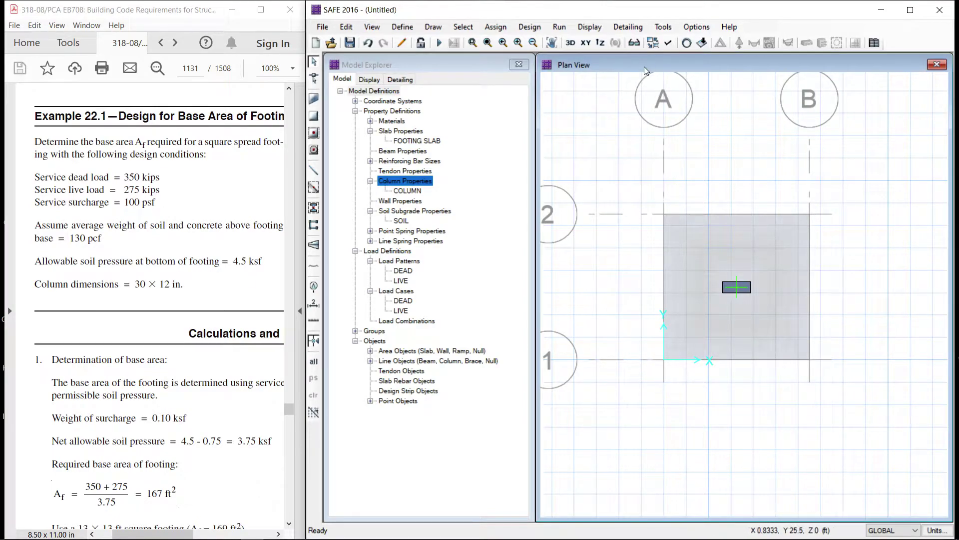
# Switch to the default 3D view with grid lines, labels and axes hidden
pyautogui.click(570, 43)
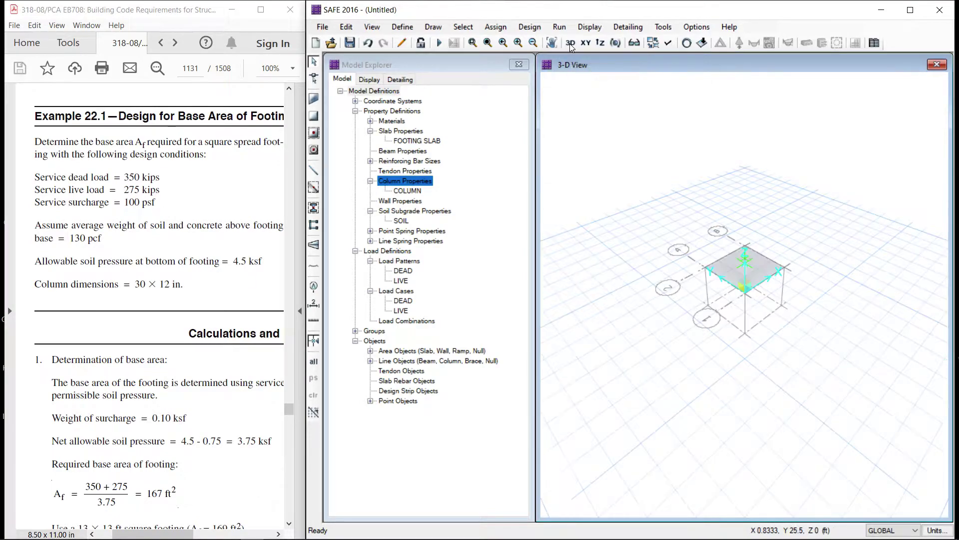
pyautogui.click(402, 27)
pyautogui.click(402, 26)
pyautogui.click(372, 27)
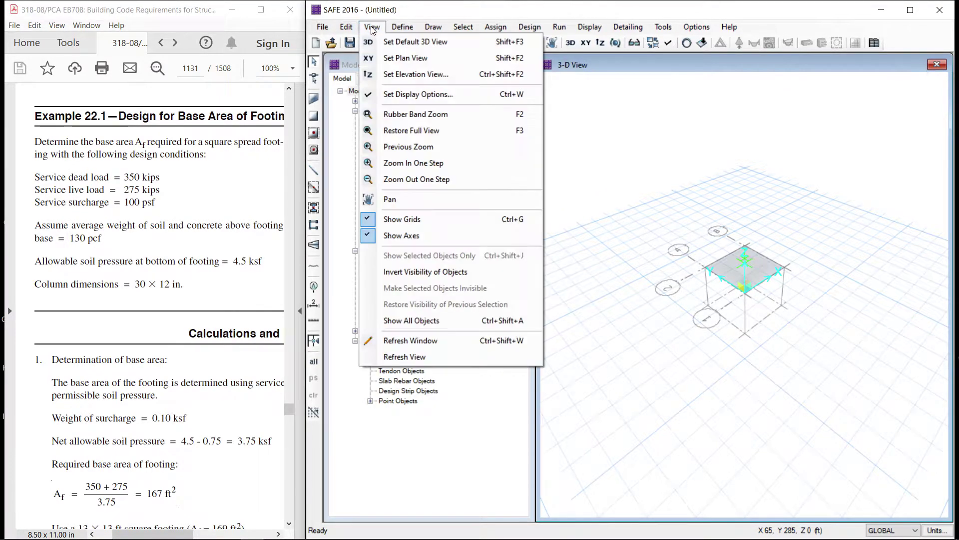
pyautogui.click(384, 221)
pyautogui.click(372, 27)
pyautogui.click(400, 236)
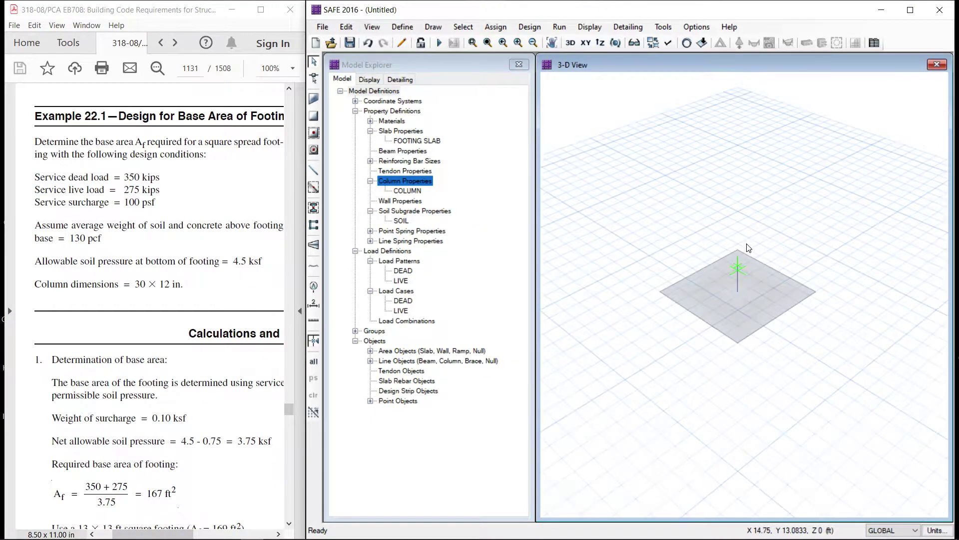
# Zoom in and select the point at the top of the column
pyautogui.scroll(4, 741, 257)
pyautogui.scroll(2, 736, 301)
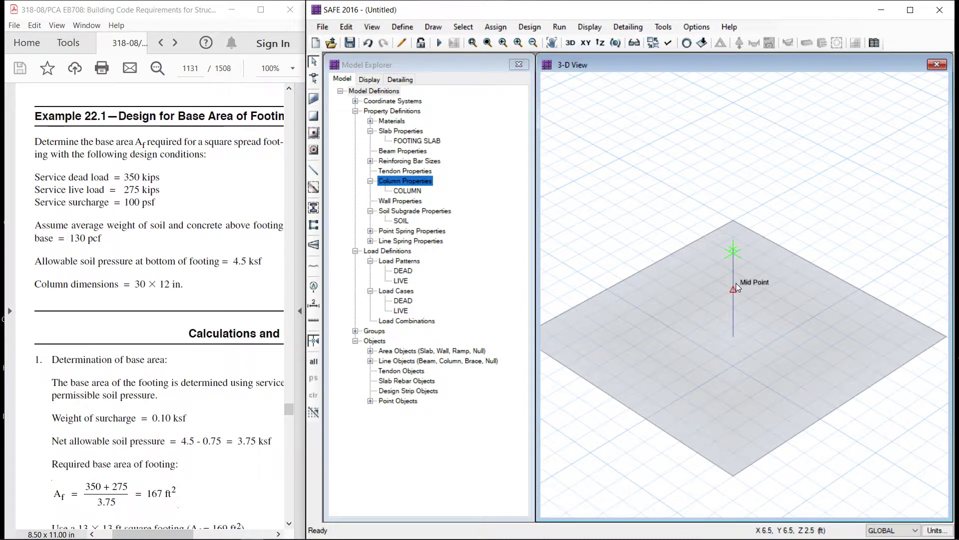
pyautogui.scroll(2, 735, 283)
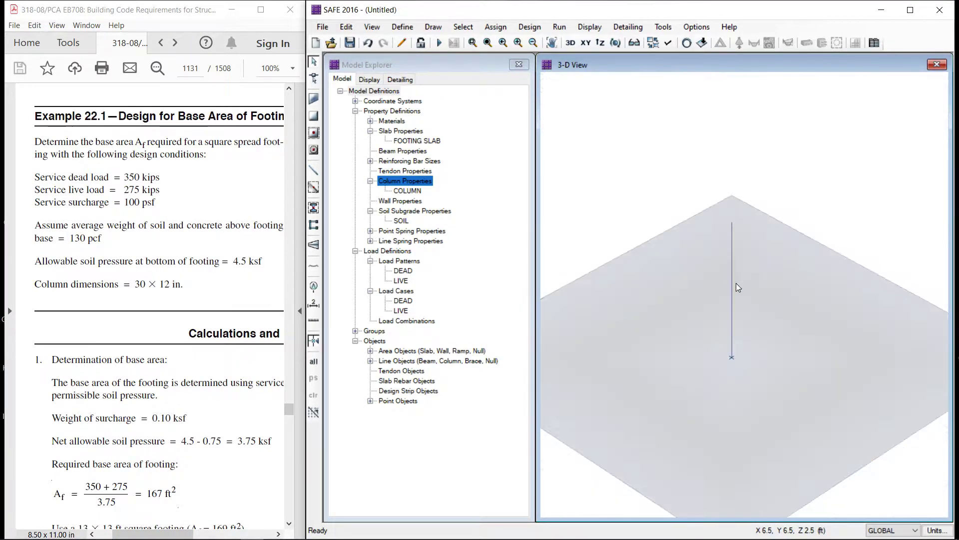
pyautogui.click(732, 225)
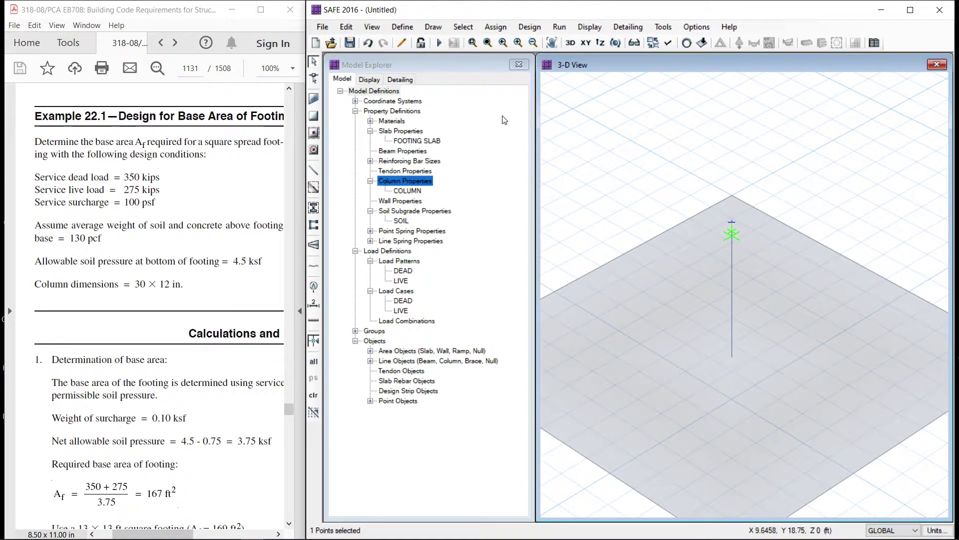
# Clear all point restraints on the column's top point with the no-restraint preset
pyautogui.click(496, 26)
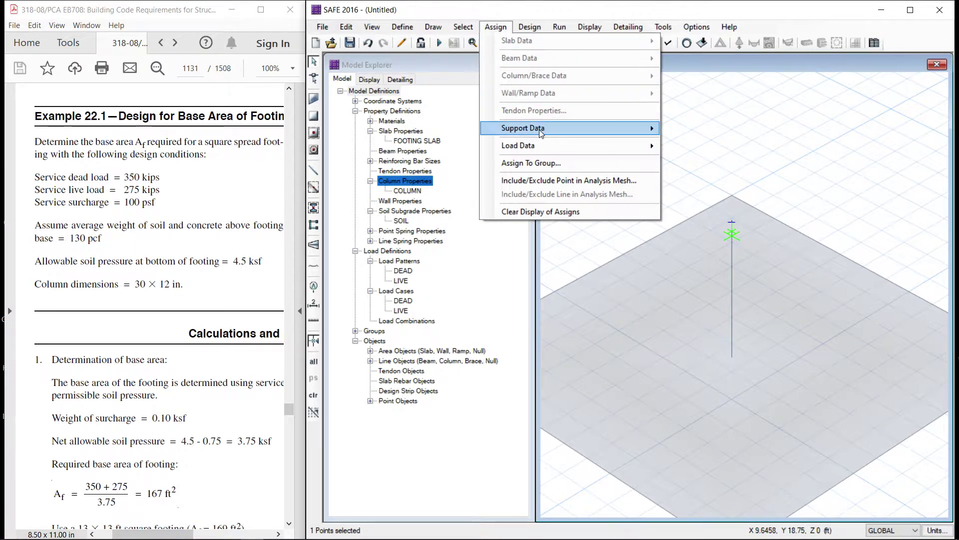
pyautogui.moveTo(539, 128)
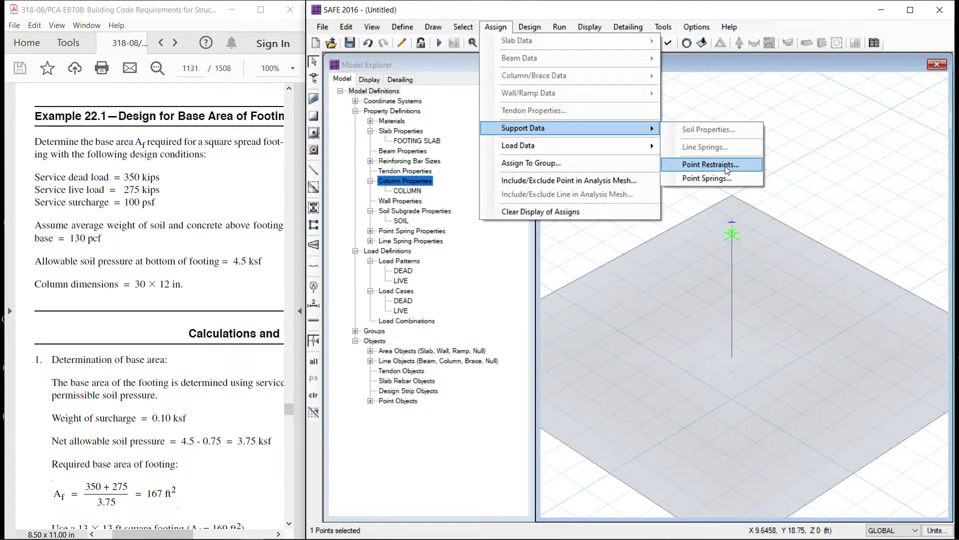
pyautogui.click(711, 164)
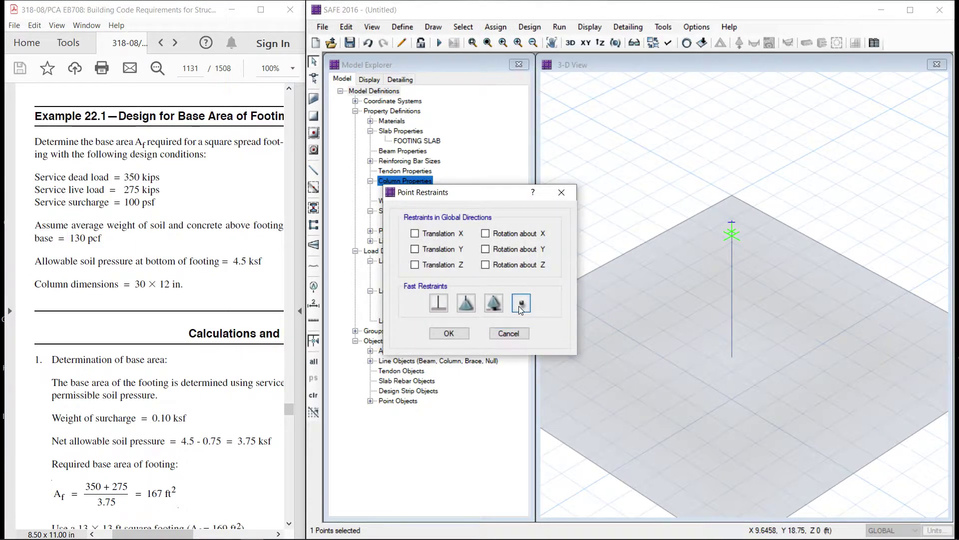
pyautogui.click(449, 333)
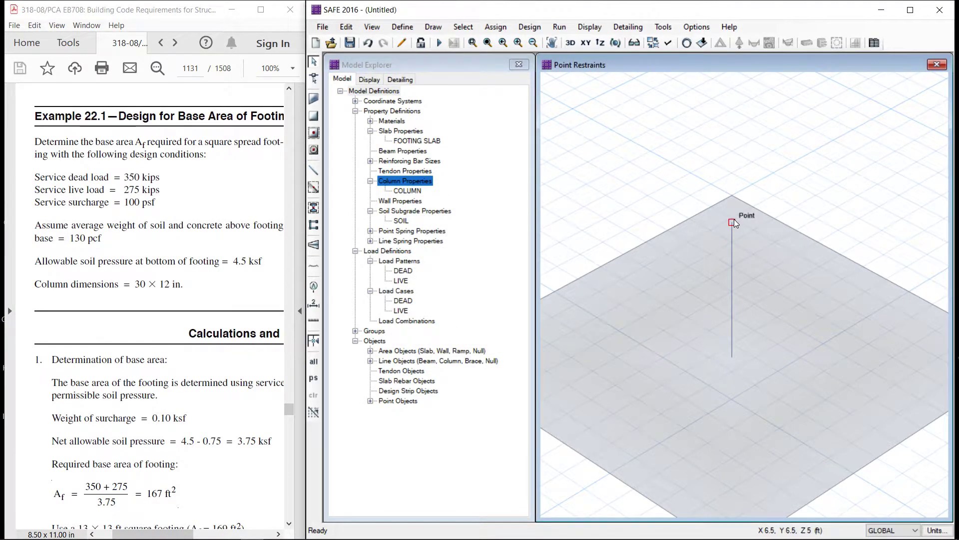
pyautogui.scroll(-2, 734, 222)
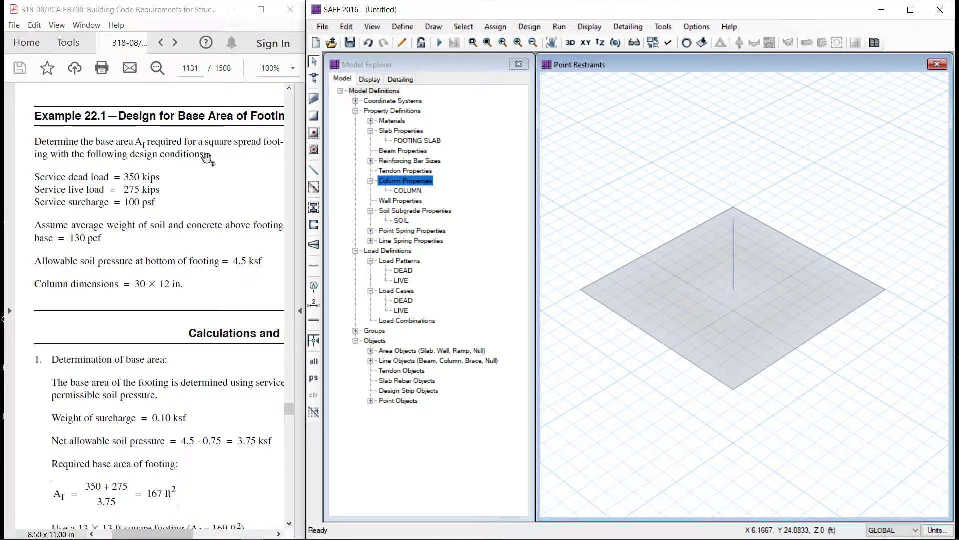
pyautogui.click(402, 27)
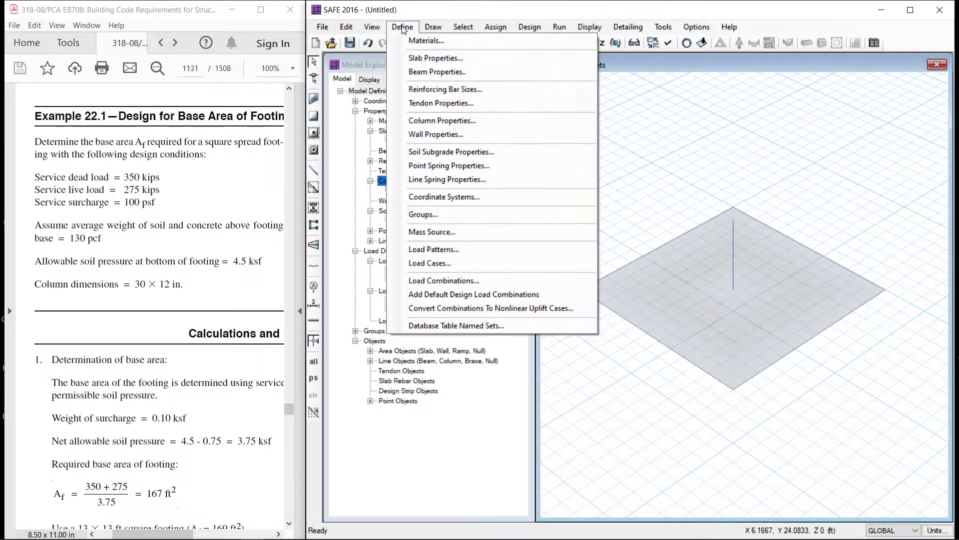
# Add a SIDL load pattern of type SUPER DEAD
pyautogui.click(466, 250)
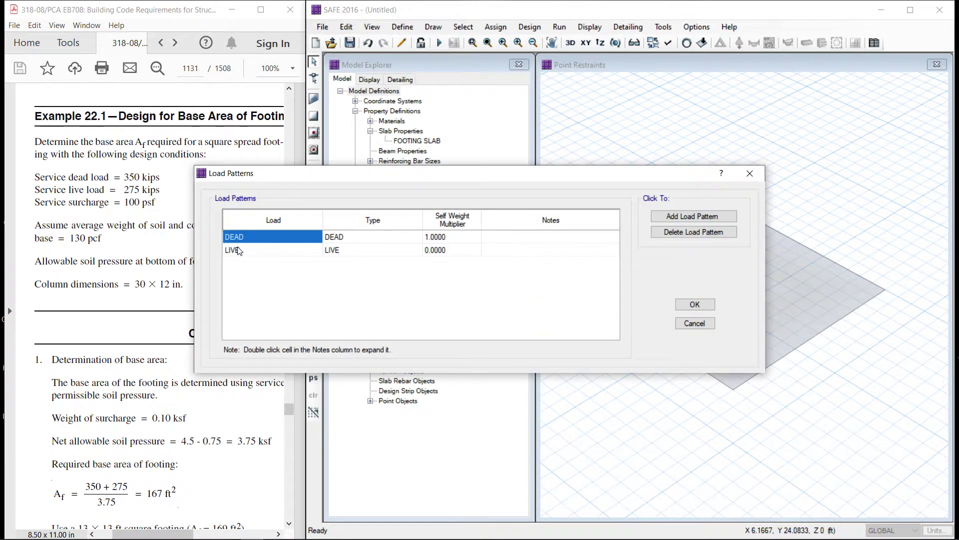
pyautogui.click(702, 218)
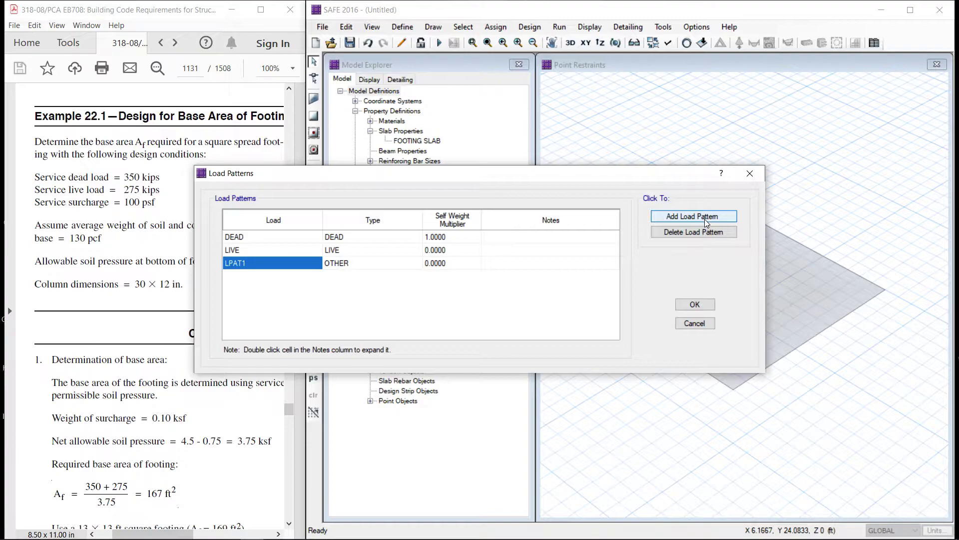
pyautogui.write('S')
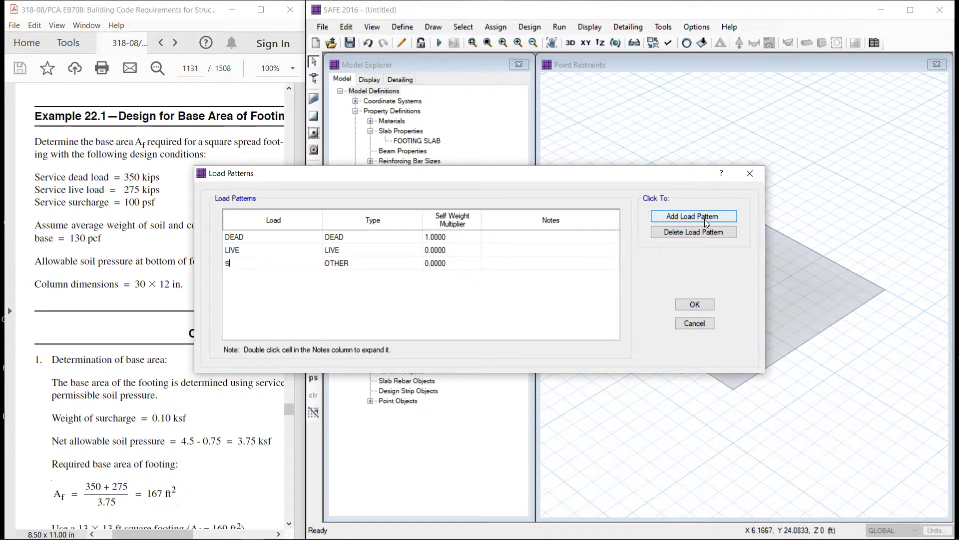
pyautogui.write('IDL')
pyautogui.click(367, 263)
pyautogui.click(416, 263)
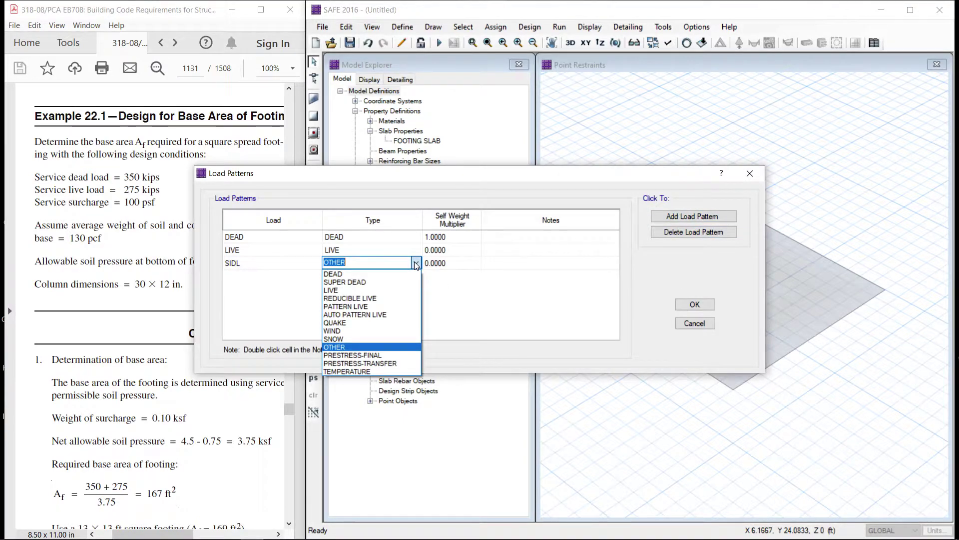
pyautogui.click(372, 282)
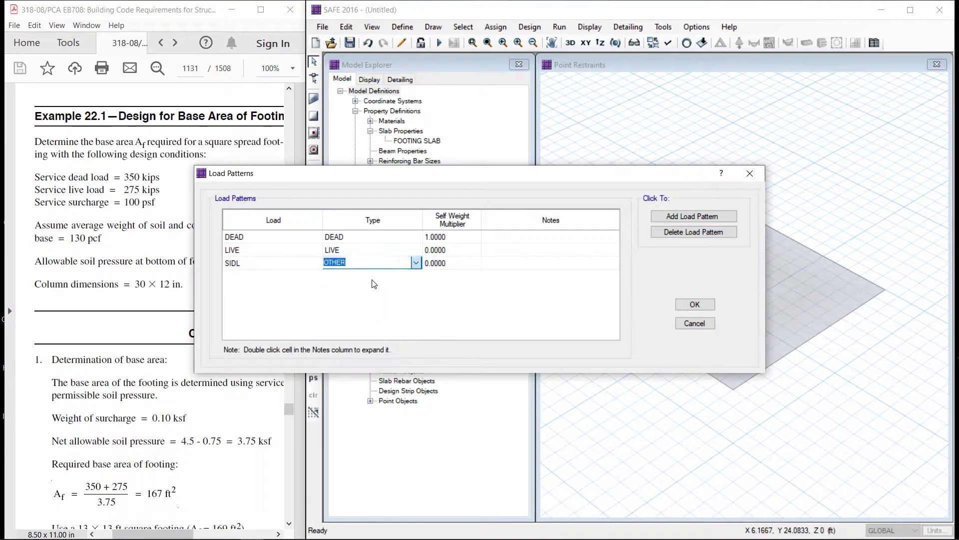
pyautogui.click(695, 304)
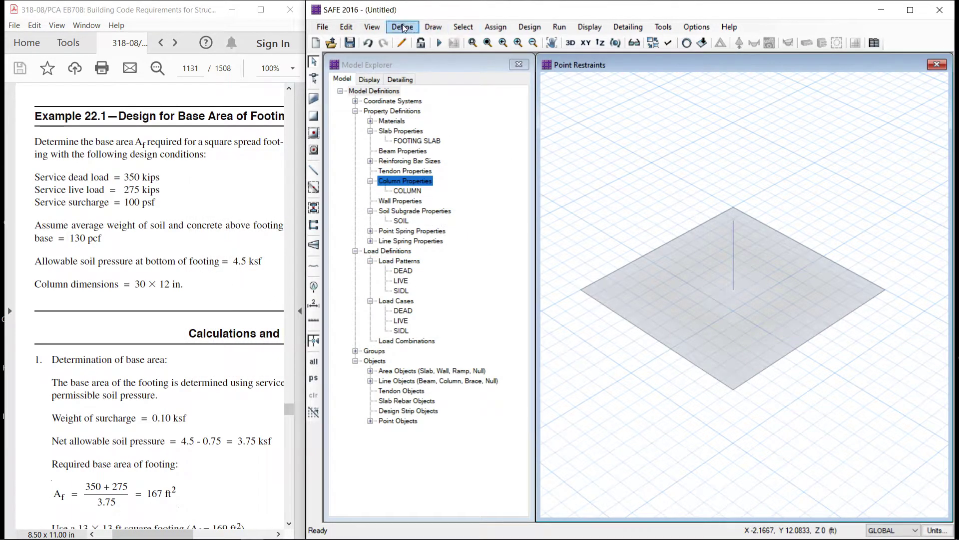
# Add a SURCHARGE load pattern, also of type SUPER DEAD
pyautogui.click(403, 28)
pyautogui.click(423, 247)
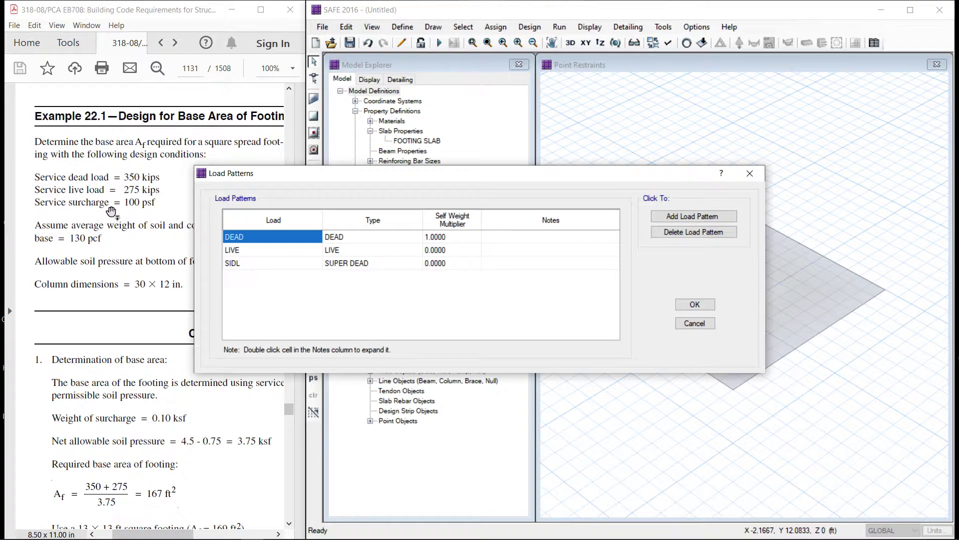
pyautogui.click(689, 219)
pyautogui.write('SURCHARGE')
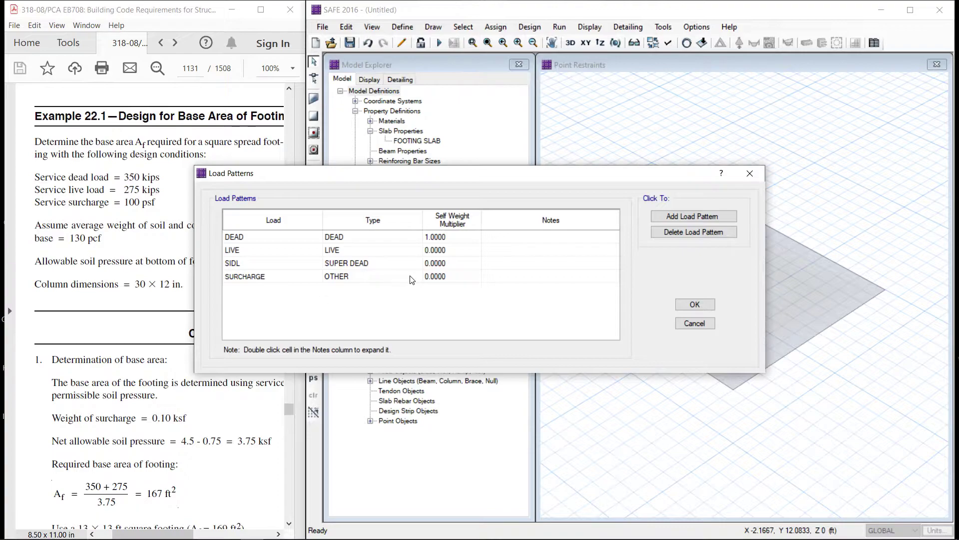
pyautogui.click(411, 279)
pyautogui.click(415, 275)
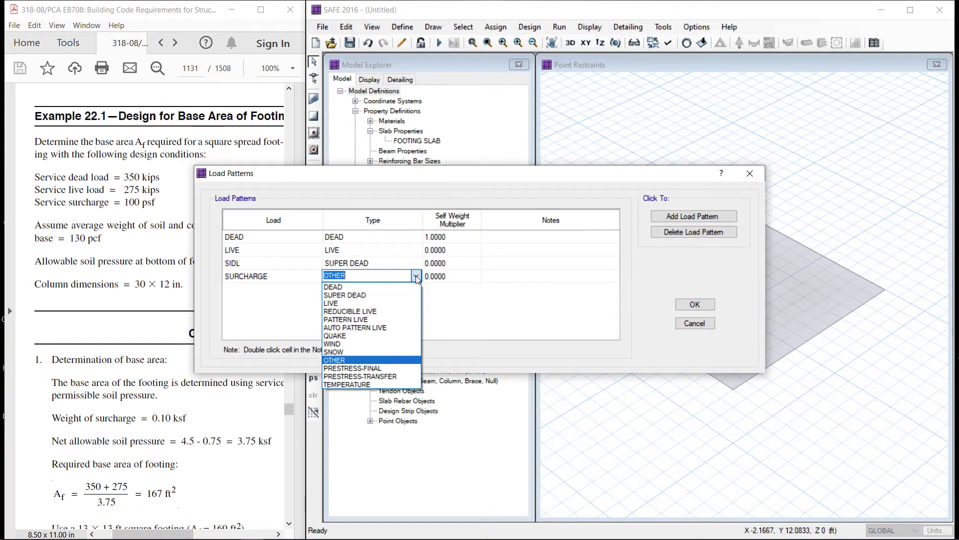
pyautogui.click(372, 295)
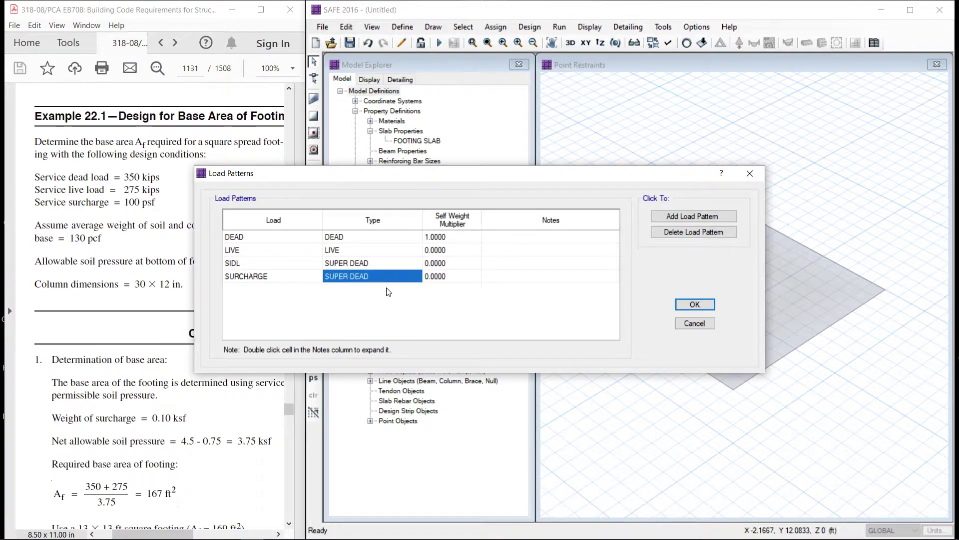
pyautogui.click(695, 304)
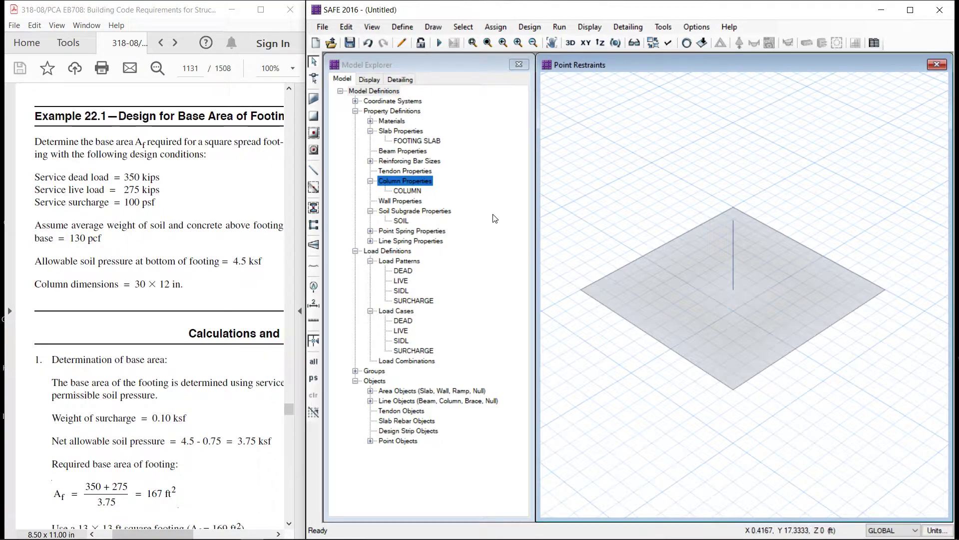
# Assign a 350 kip SIDL gravity point load to the column-top point, replacing existing loads
pyautogui.click(734, 221)
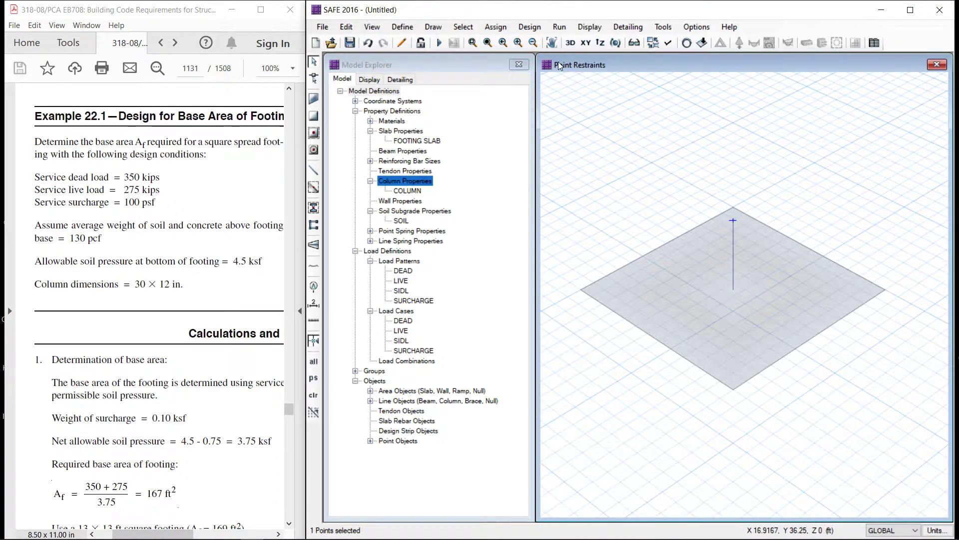
pyautogui.click(501, 28)
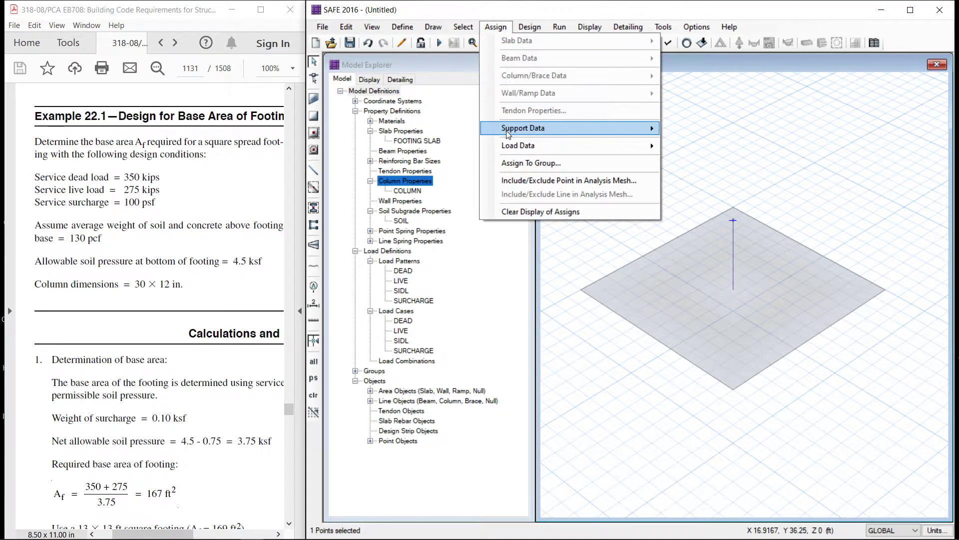
pyautogui.moveTo(508, 145)
pyautogui.click(705, 210)
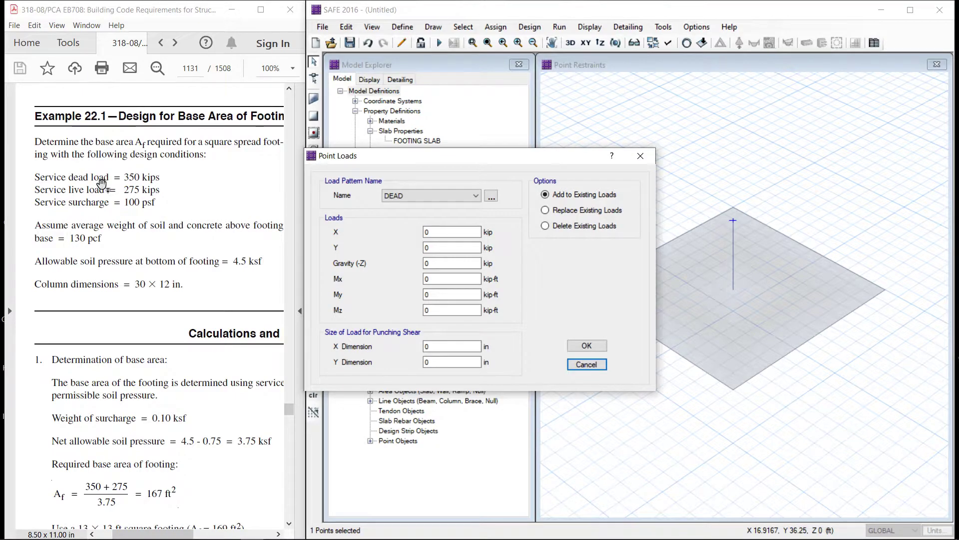
pyautogui.click(474, 198)
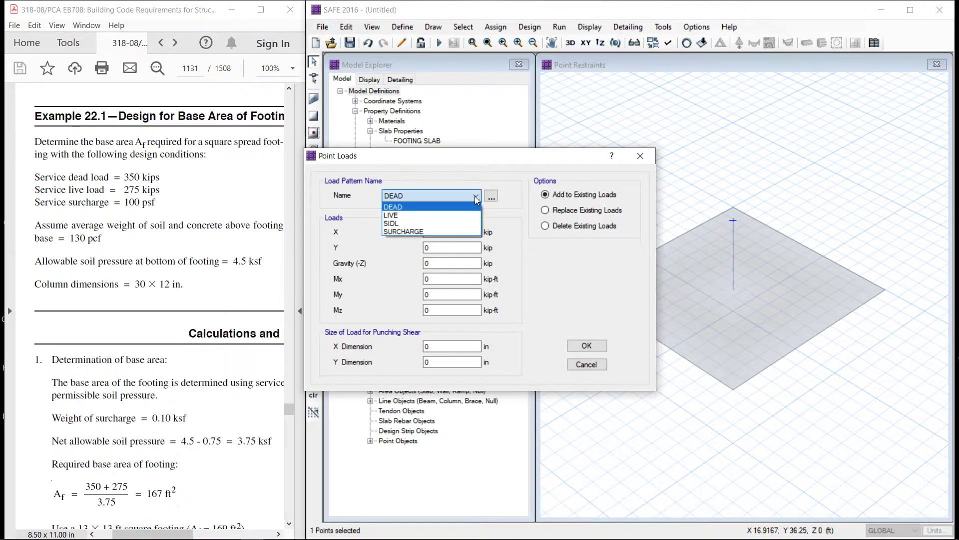
pyautogui.click(392, 223)
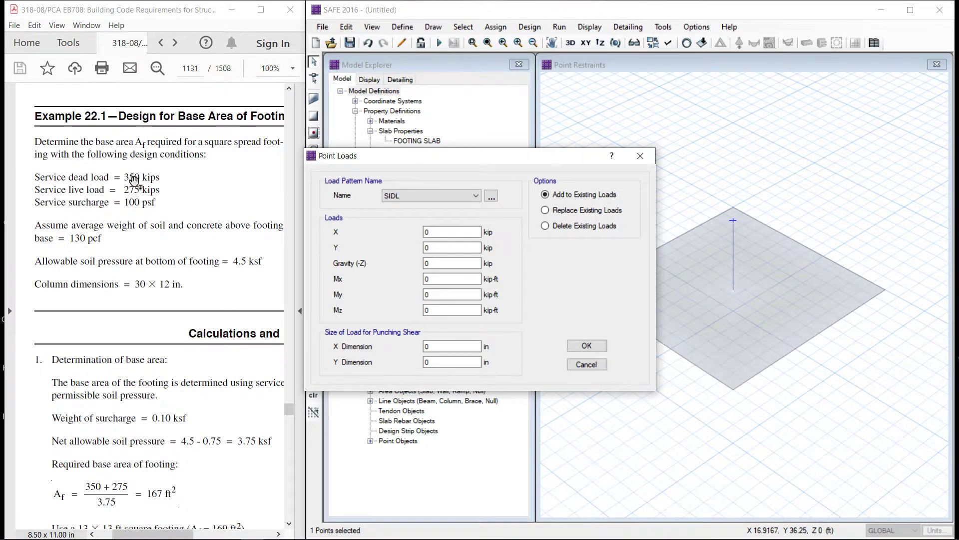
pyautogui.doubleClick(443, 259)
pyautogui.write('350')
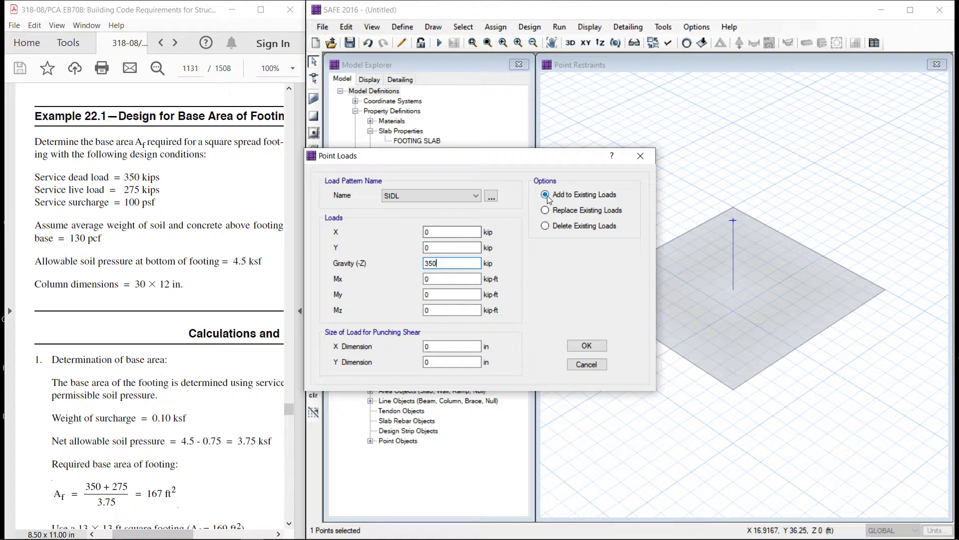
pyautogui.click(574, 213)
pyautogui.click(587, 346)
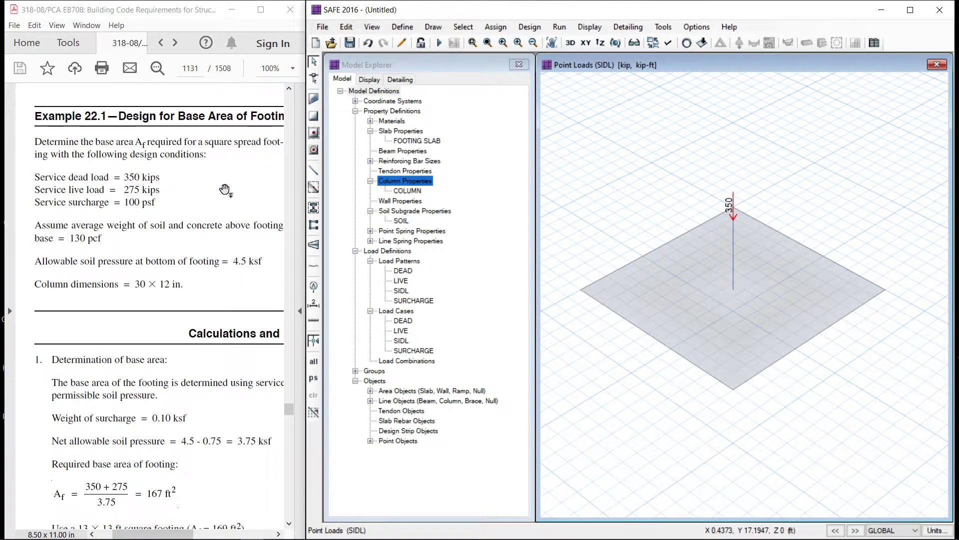
# Reselect the column point and assign a 275 kip LIVE gravity point load, replacing existing loads
pyautogui.click(314, 381)
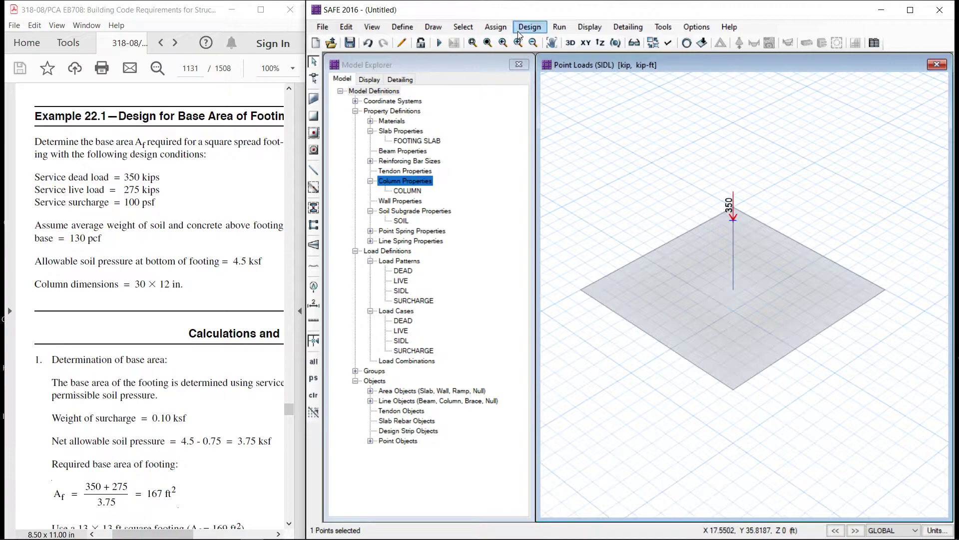
pyautogui.click(495, 27)
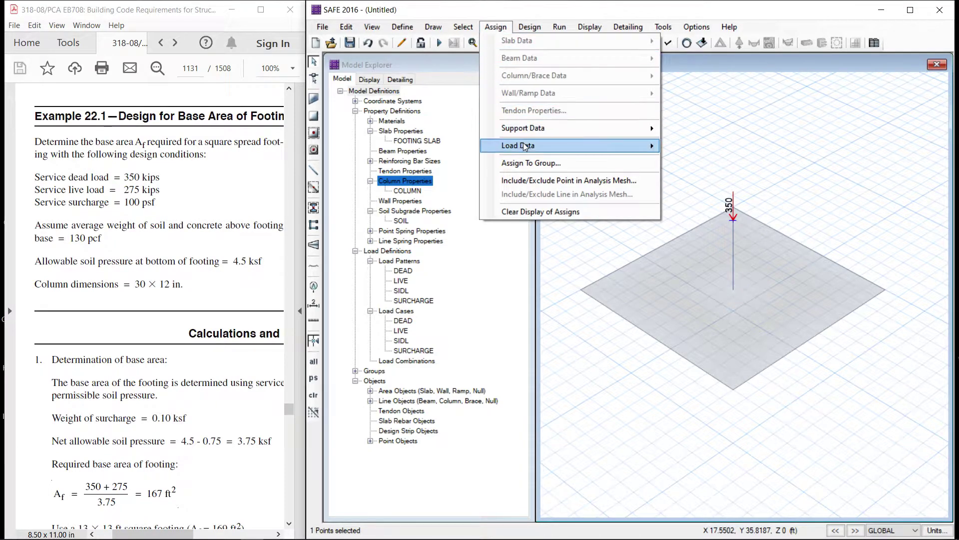
pyautogui.moveTo(526, 145)
pyautogui.click(704, 210)
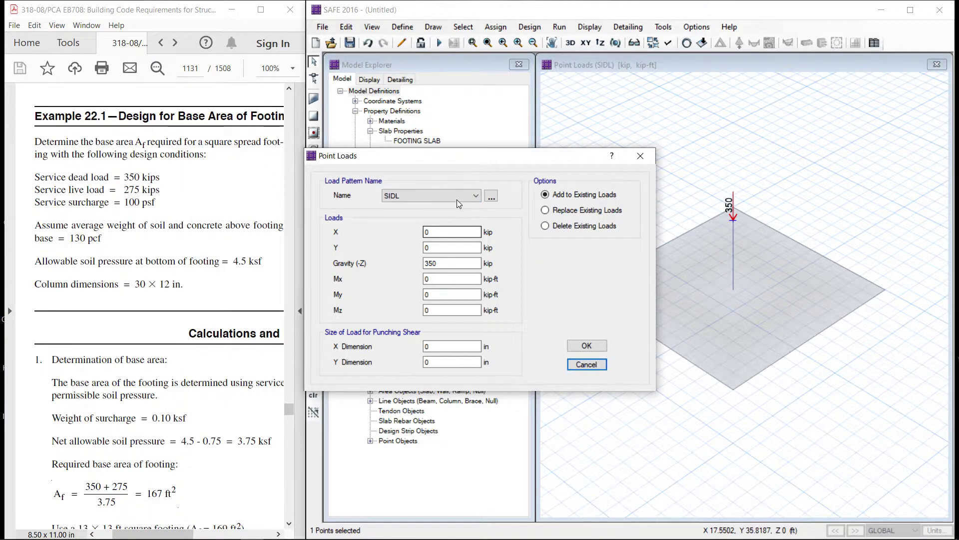
pyautogui.click(478, 196)
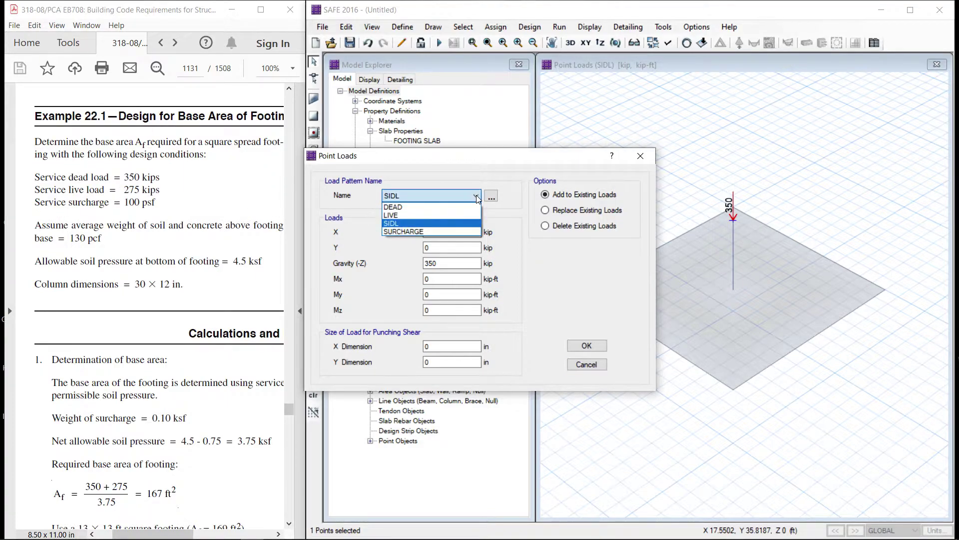
pyautogui.click(389, 218)
pyautogui.doubleClick(443, 263)
pyautogui.write('275')
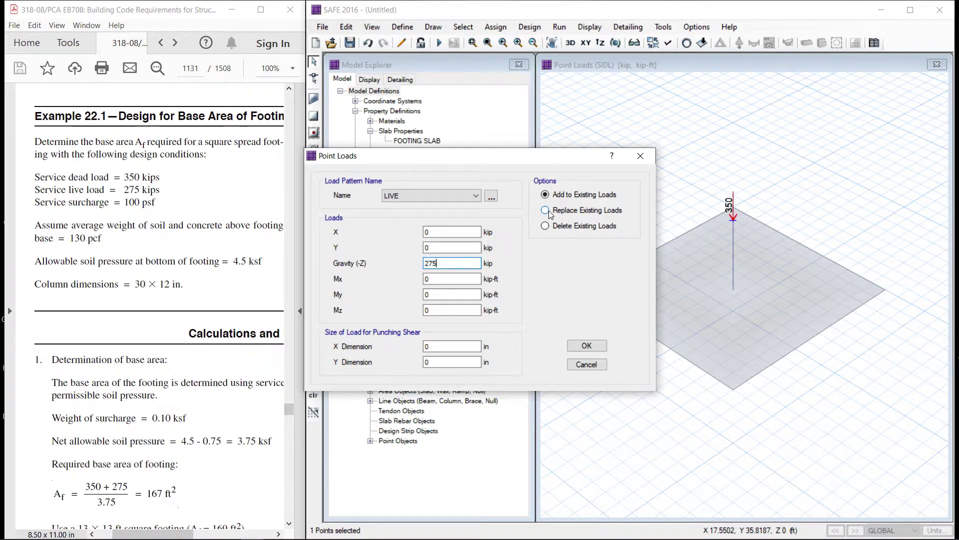
pyautogui.click(548, 210)
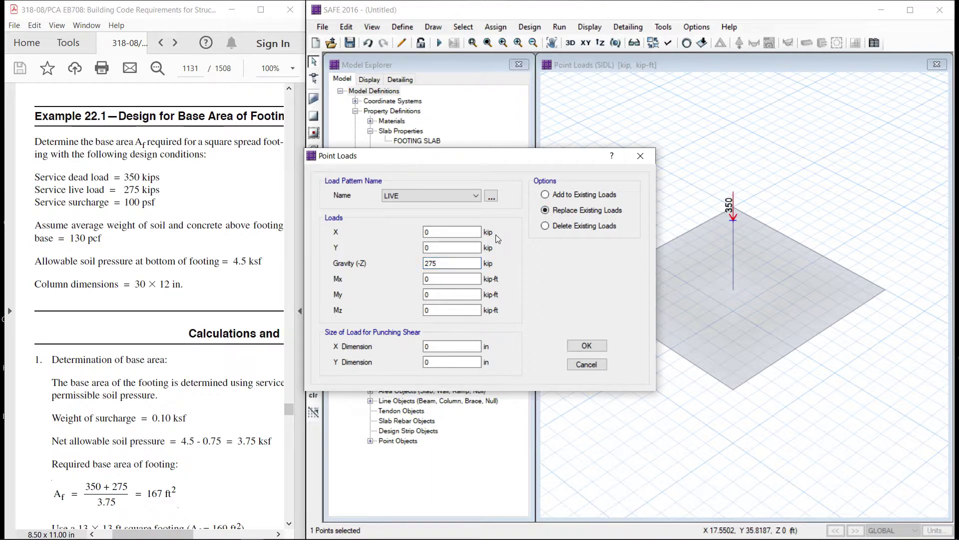
pyautogui.click(585, 346)
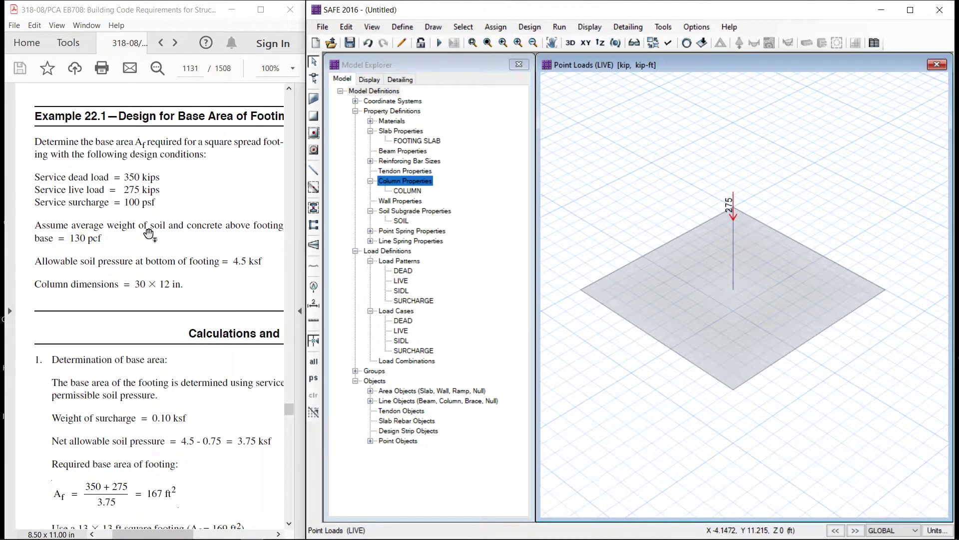
pyautogui.moveTo(235, 237); pyautogui.dragTo(166, 230)
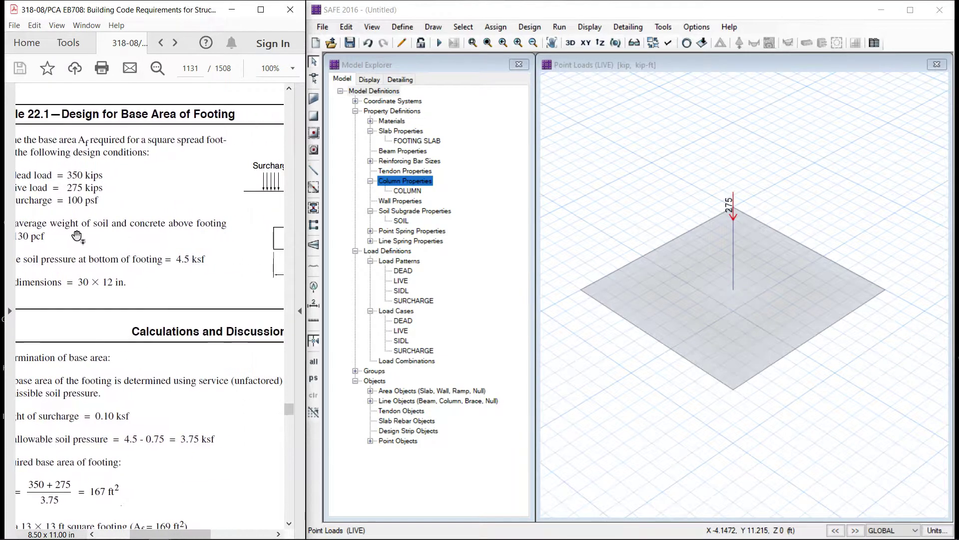
pyautogui.hscroll(5, 79, 236)
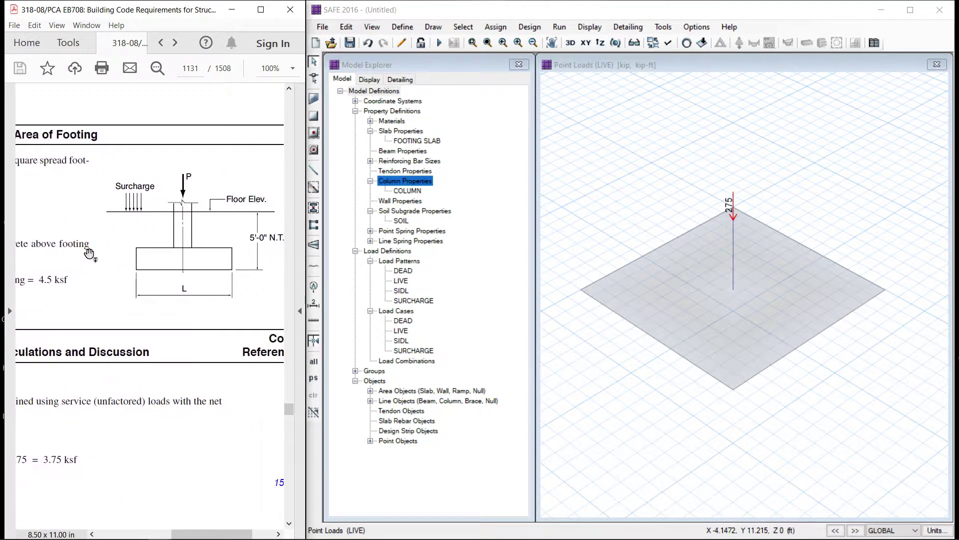
pyautogui.hscroll(1, 133, 253)
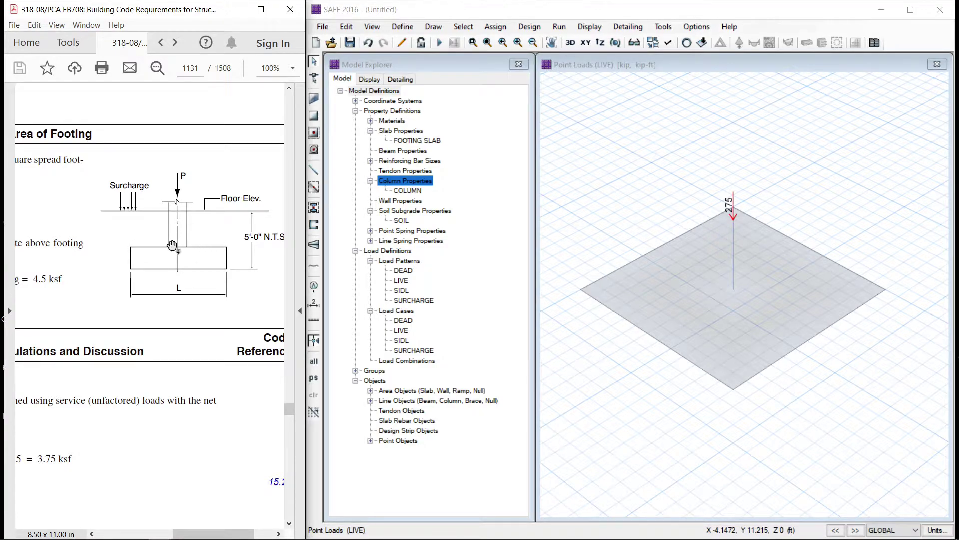
pyautogui.moveTo(110, 243); pyautogui.dragTo(195, 243)
pyautogui.keyDown('ctrl'); pyautogui.scroll(-2, 140, 239); pyautogui.keyUp('ctrl')
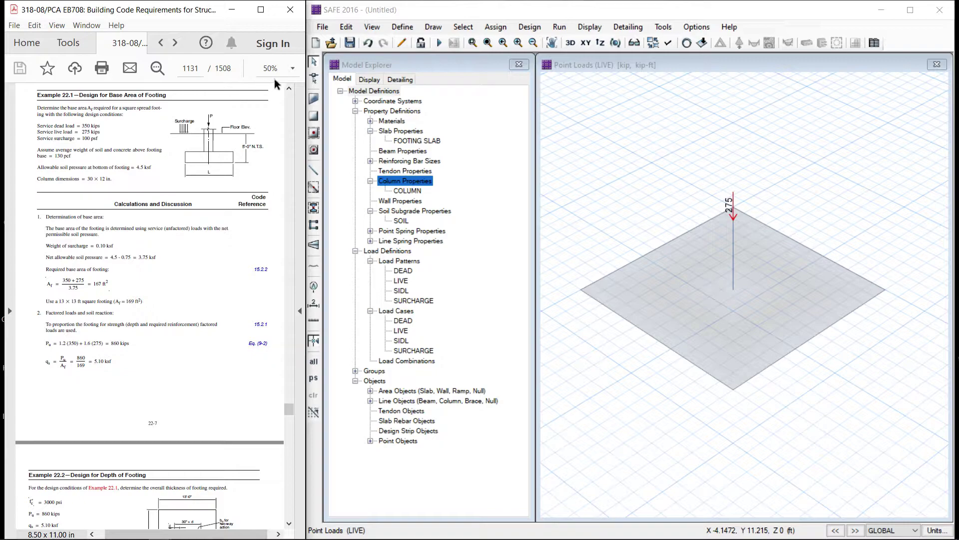
pyautogui.click(293, 68)
pyautogui.click(324, 160)
pyautogui.moveTo(135, 197); pyautogui.dragTo(130, 232)
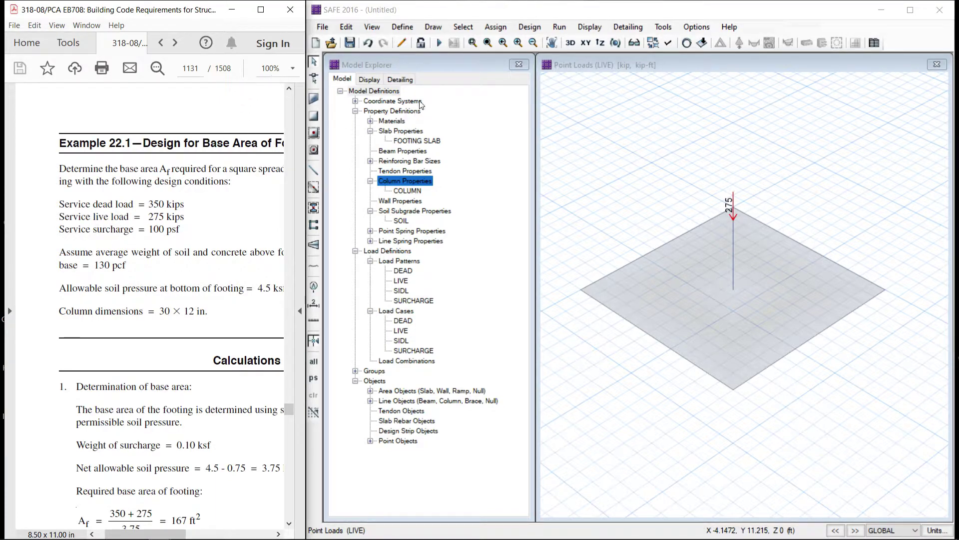
# Select the footing slab by its FOOTING SLAB property
pyautogui.click(462, 27)
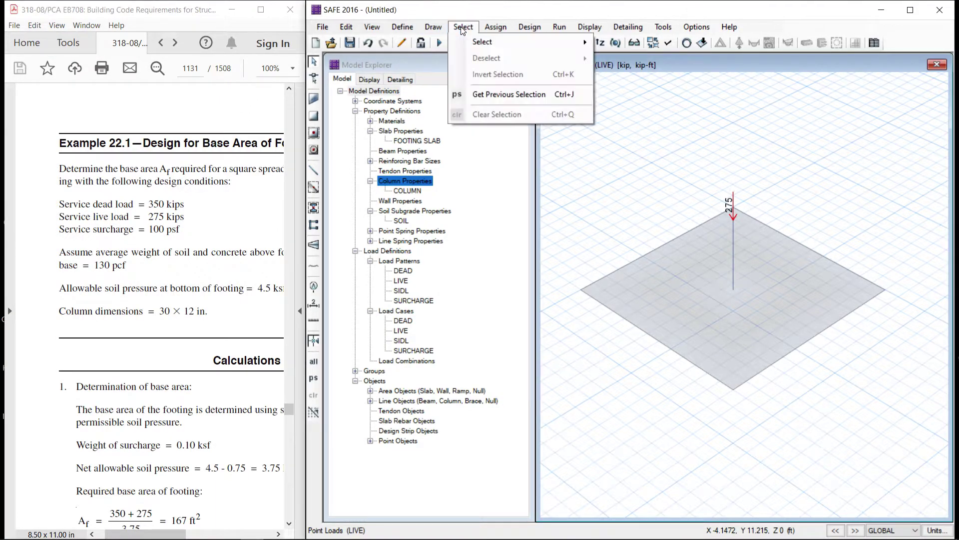
pyautogui.moveTo(504, 42)
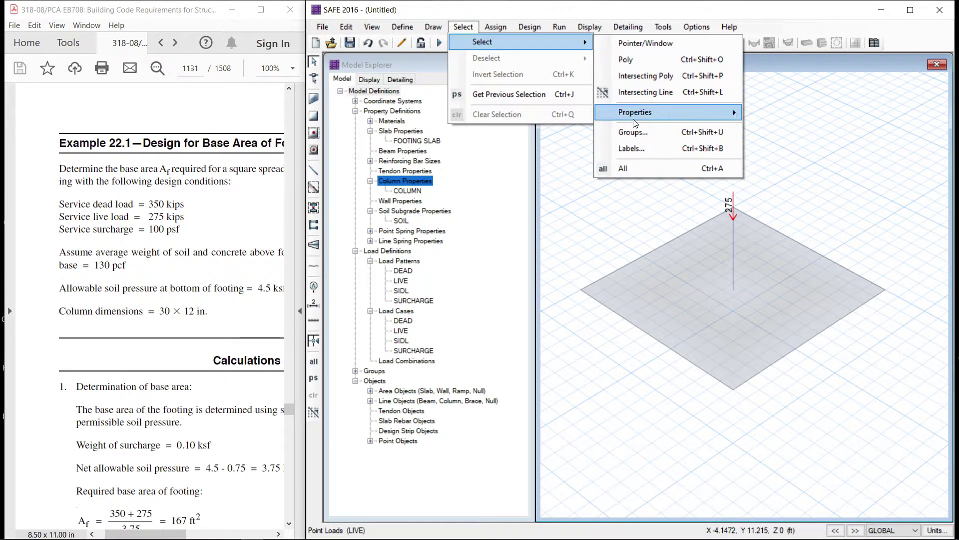
pyautogui.moveTo(635, 113)
pyautogui.click(767, 129)
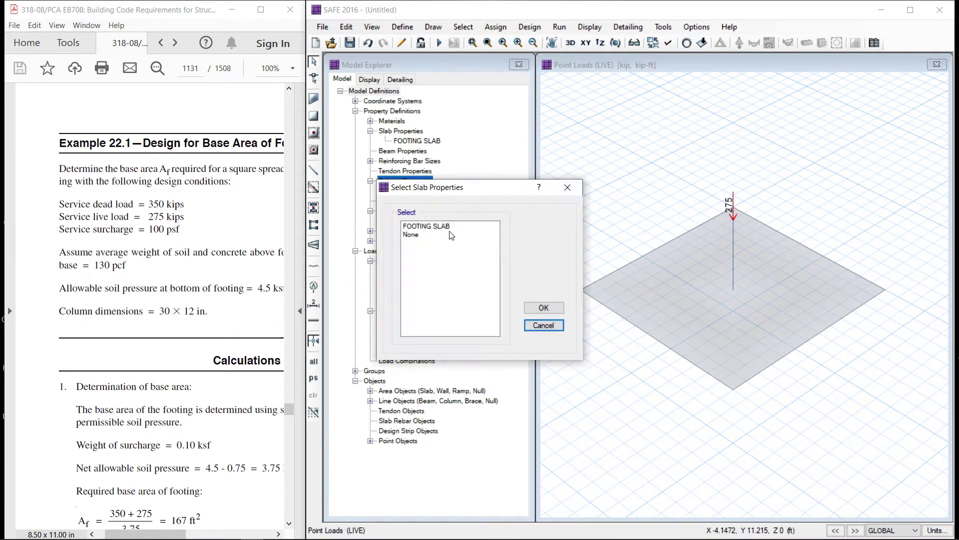
pyautogui.click(433, 226)
pyautogui.click(537, 307)
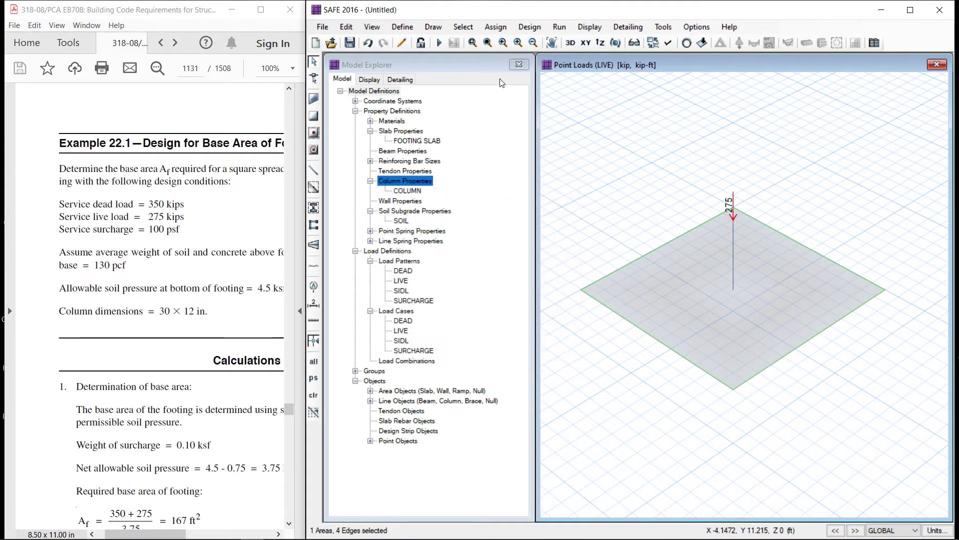
# Assign a uniform 392.5 lb/ft2 SURCHARGE surface load to the selected slab
pyautogui.click(495, 27)
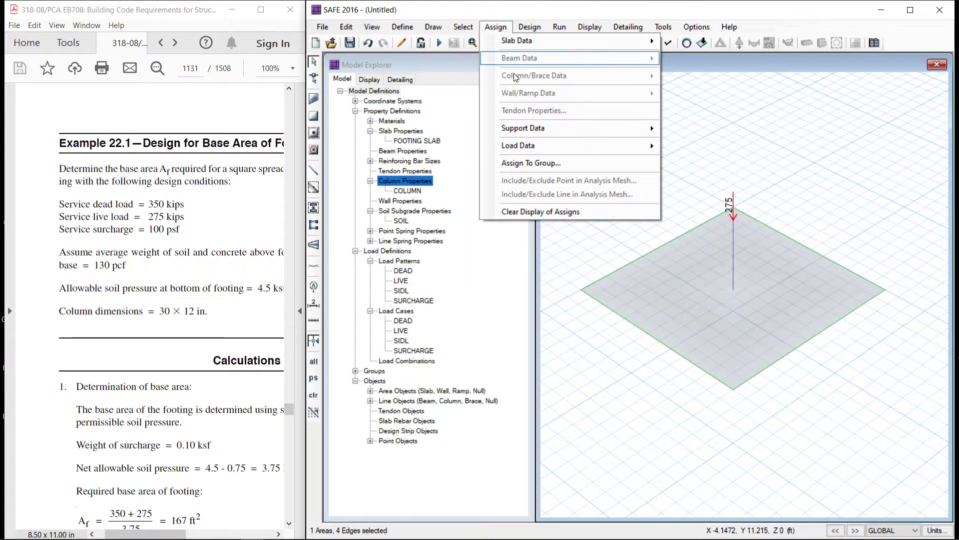
pyautogui.moveTo(518, 144)
pyautogui.click(733, 149)
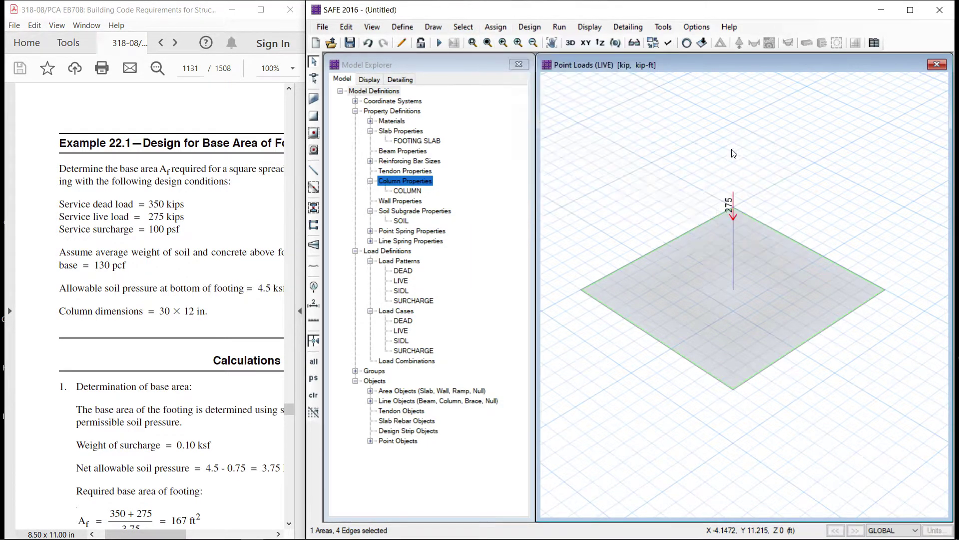
pyautogui.click(474, 200)
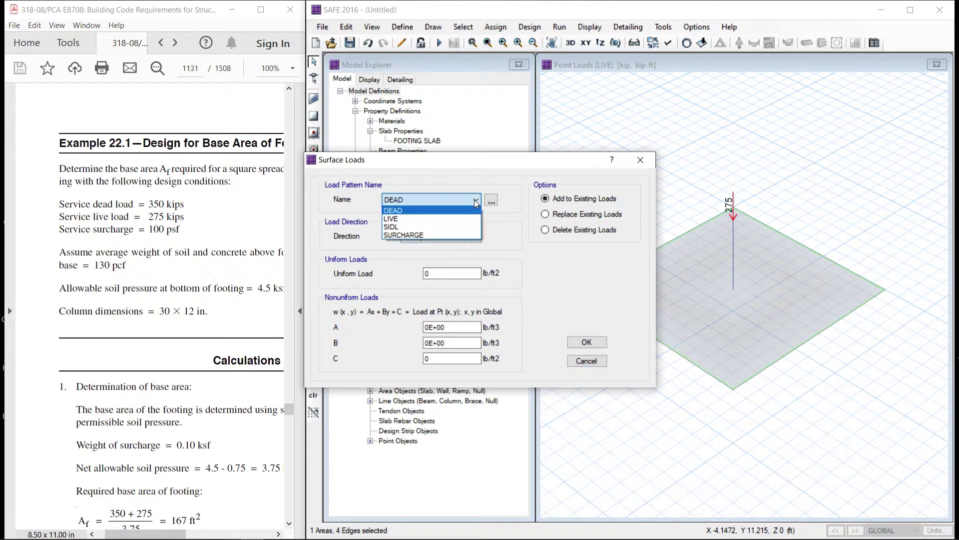
pyautogui.click(414, 232)
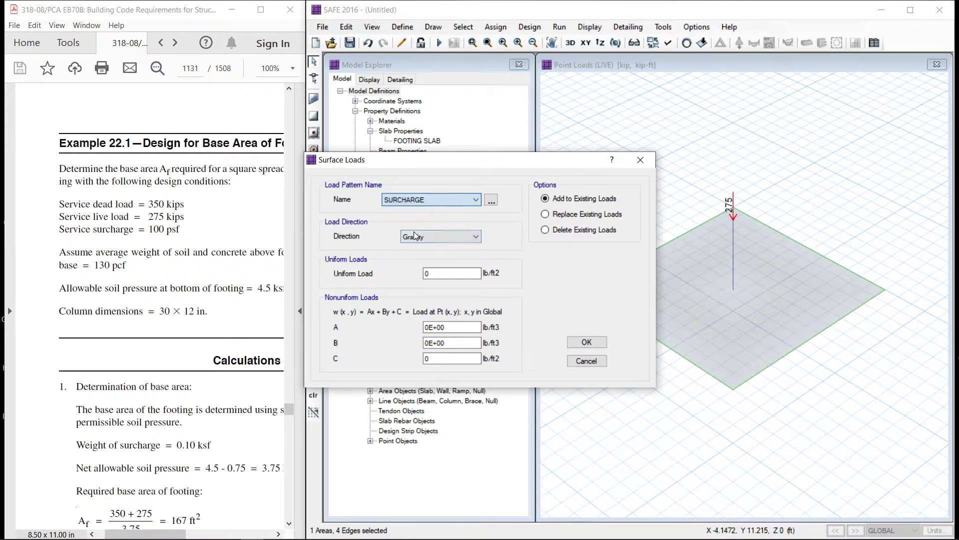
pyautogui.click(456, 274)
pyautogui.doubleClick(457, 274)
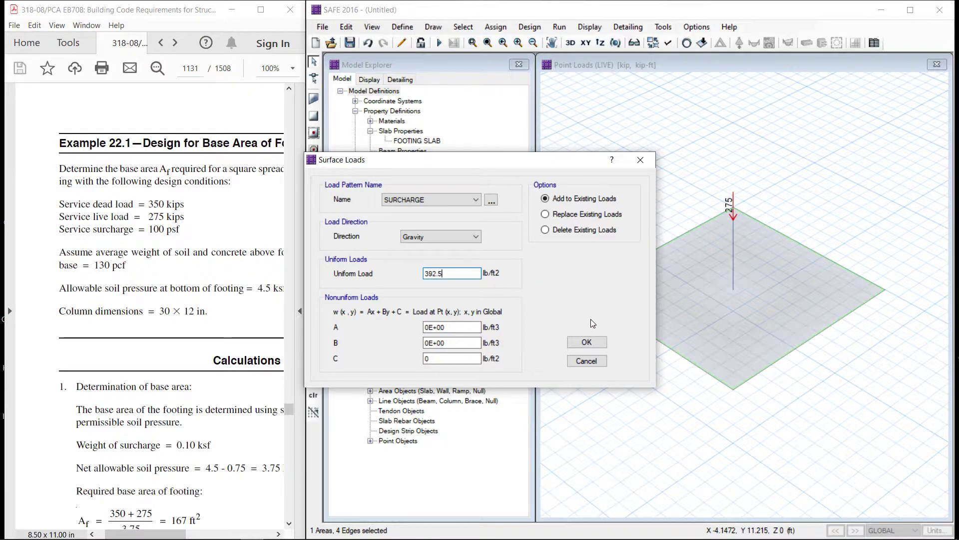
pyautogui.click(586, 342)
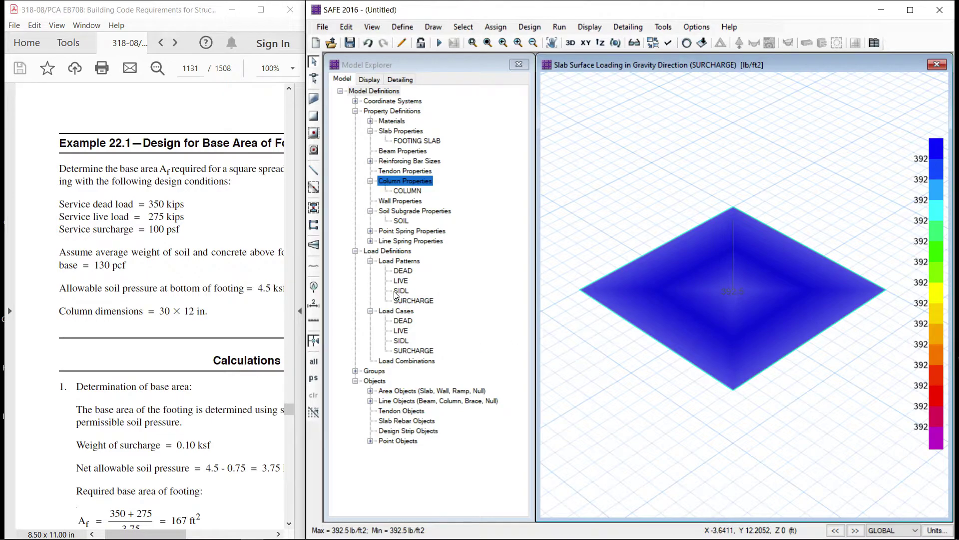
pyautogui.click(402, 27)
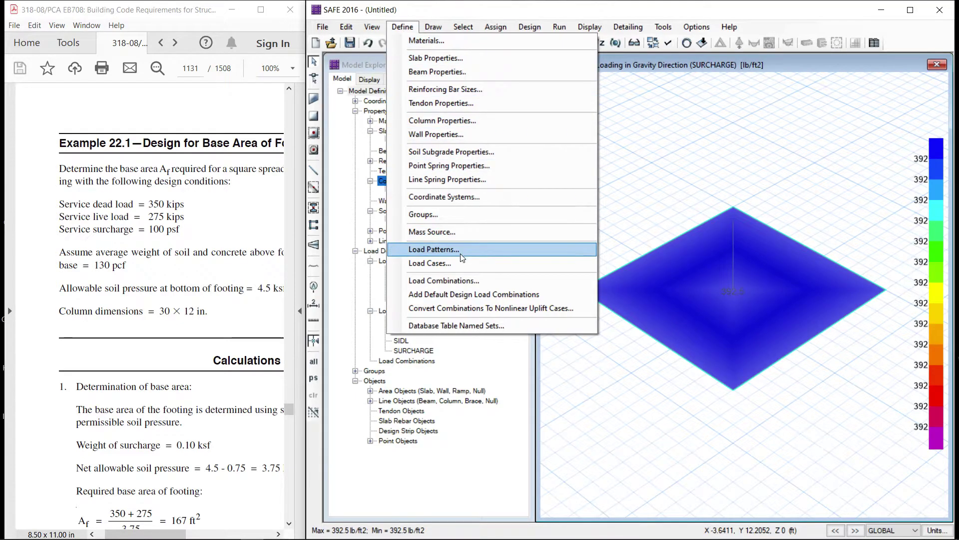
pyautogui.click(463, 280)
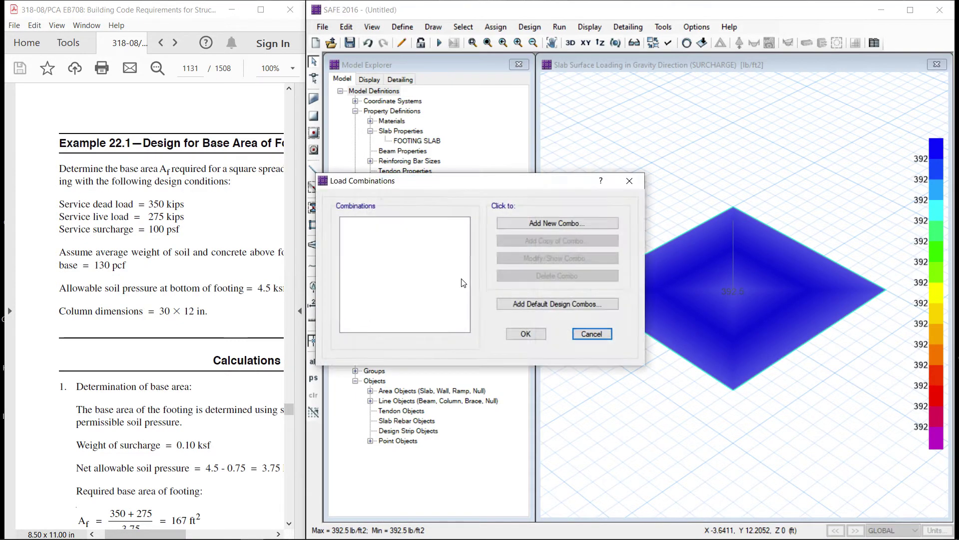
# Generate the default design combinations, excluding Service - Initial
pyautogui.click(554, 303)
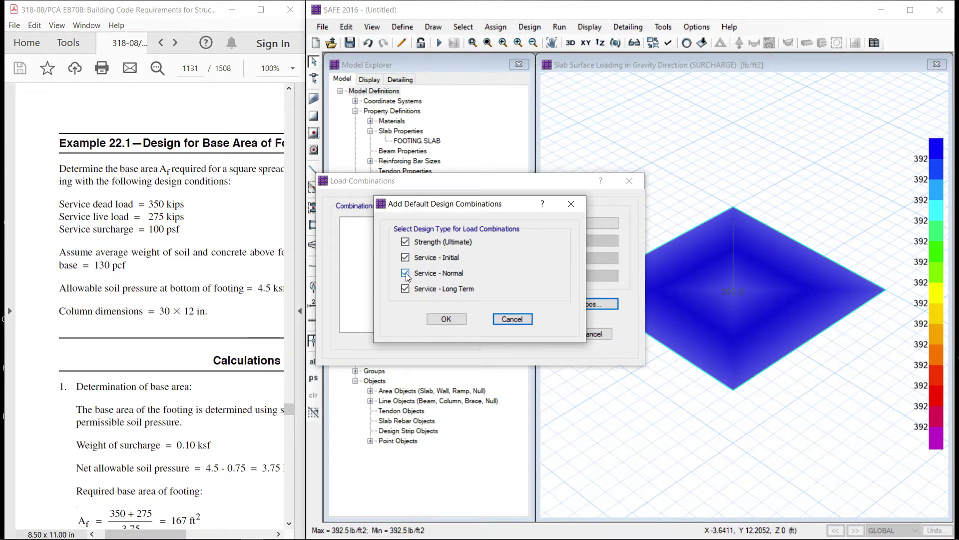
pyautogui.click(405, 258)
pyautogui.click(444, 319)
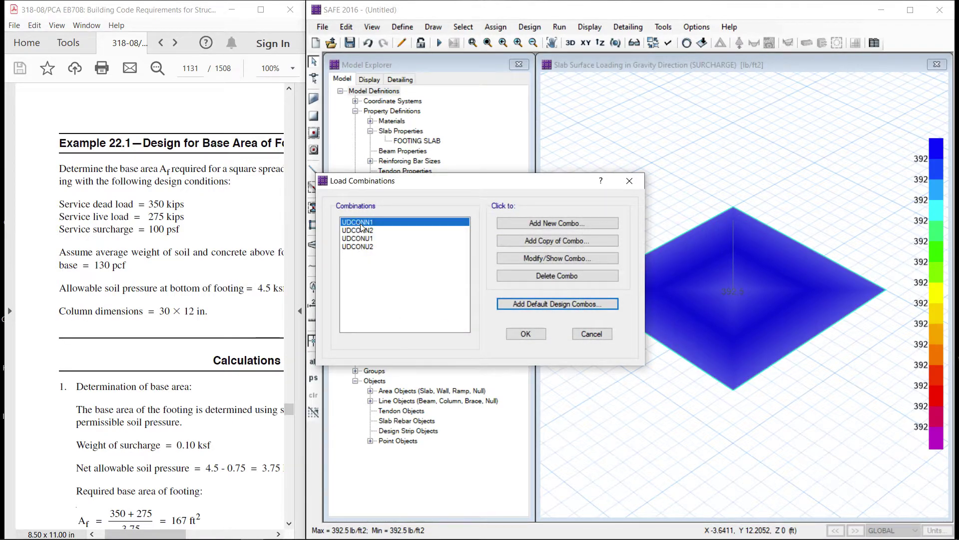
# Inspect combinations UDCONN1, UDCONN2 and UDCONU1 without changing them
pyautogui.click(556, 258)
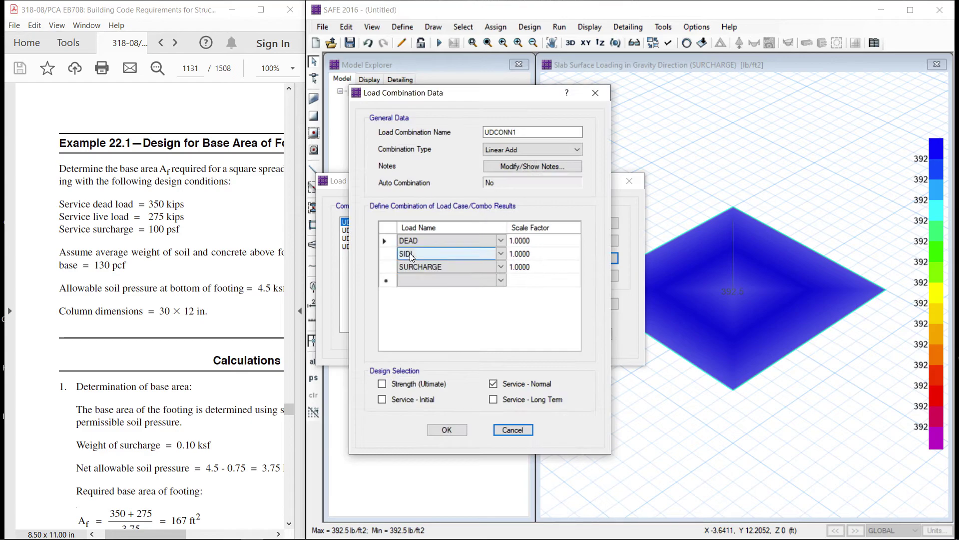
pyautogui.click(447, 430)
pyautogui.click(354, 231)
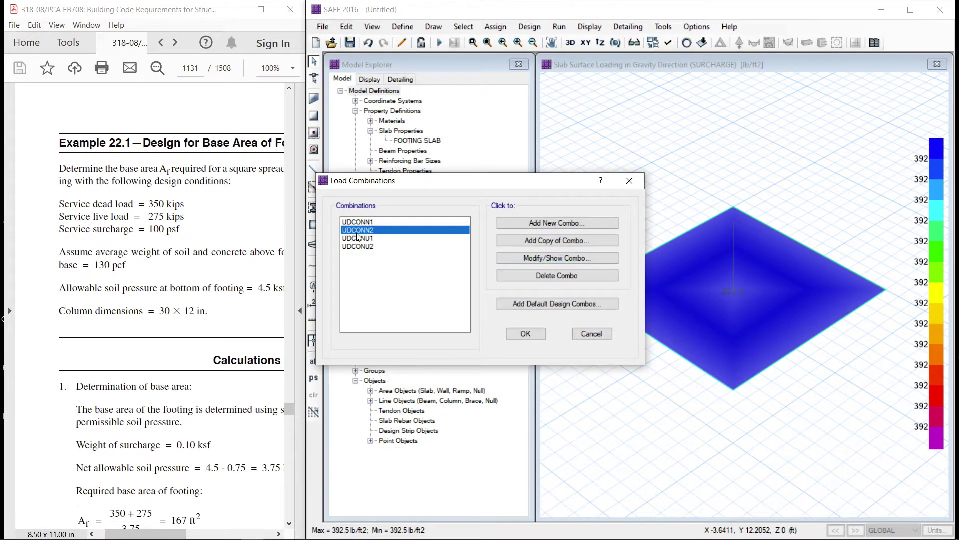
pyautogui.click(555, 258)
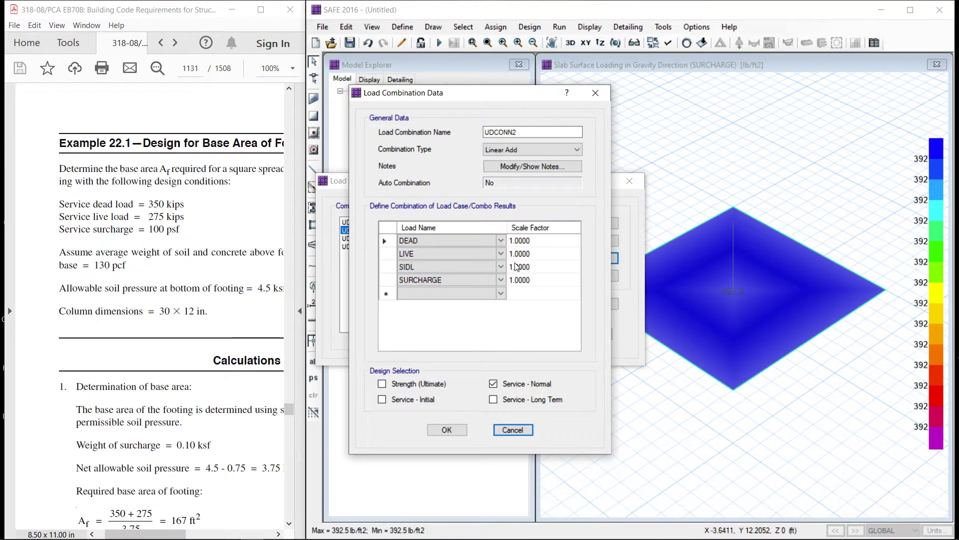
pyautogui.click(446, 430)
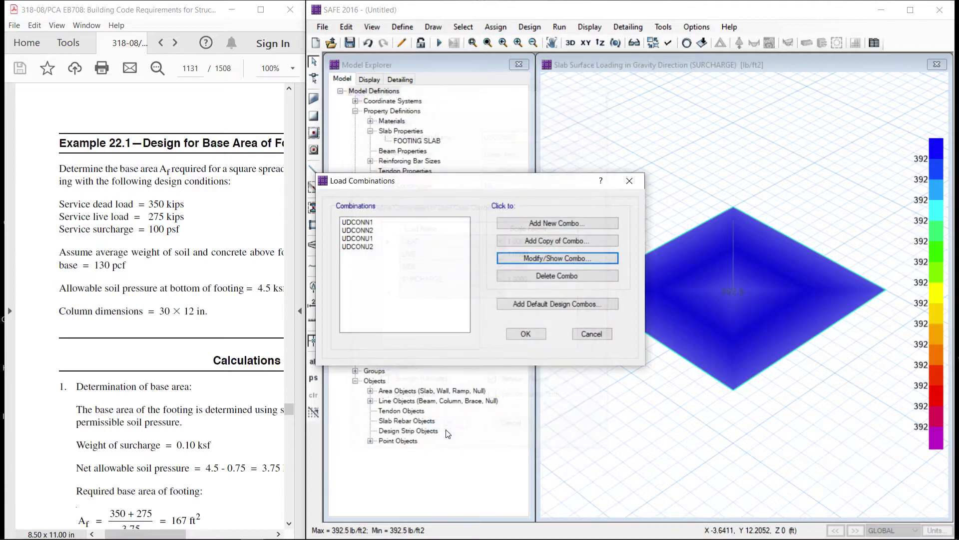
pyautogui.click(370, 231)
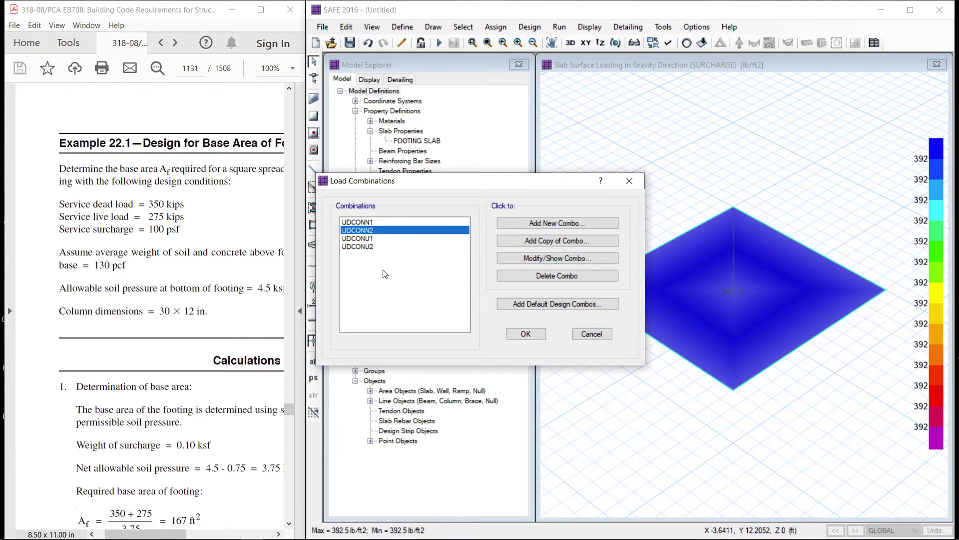
pyautogui.click(366, 240)
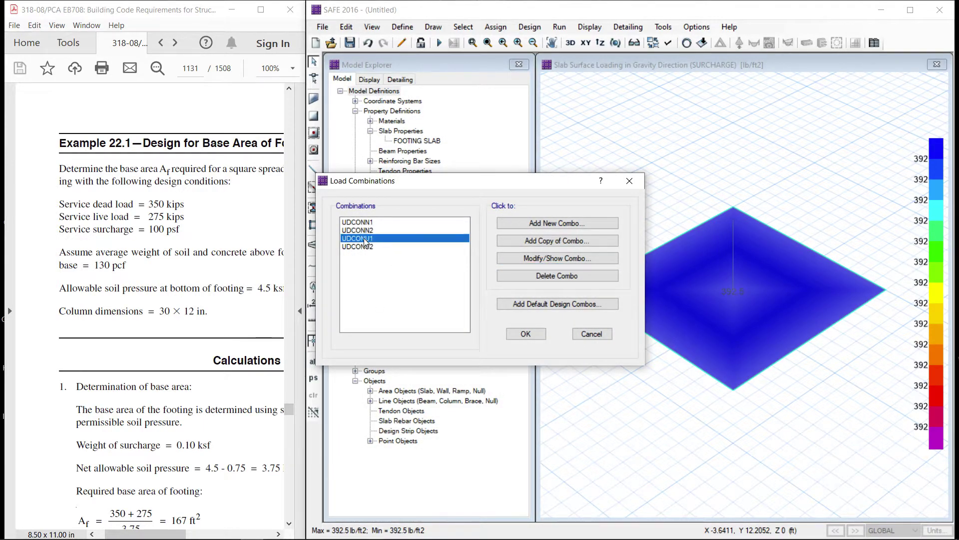
pyautogui.click(544, 260)
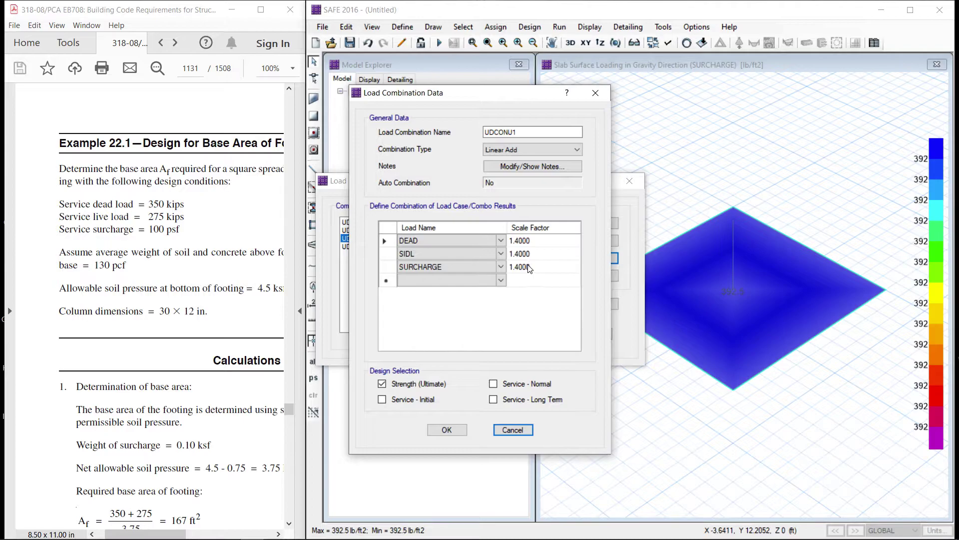
pyautogui.click(438, 430)
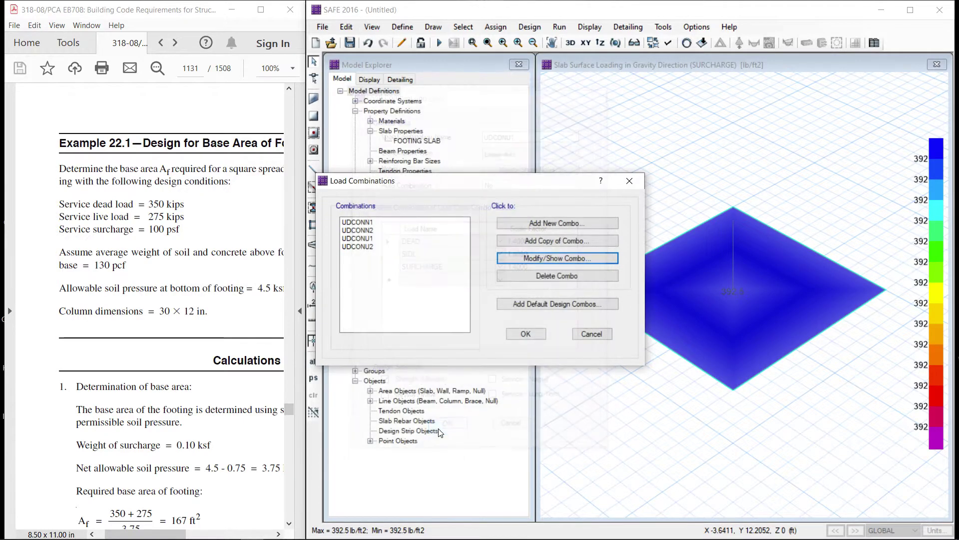
# Set the LIVE scale factor in UDCONU2 to 1.6 and accept the combinations
pyautogui.click(358, 246)
pyautogui.click(574, 260)
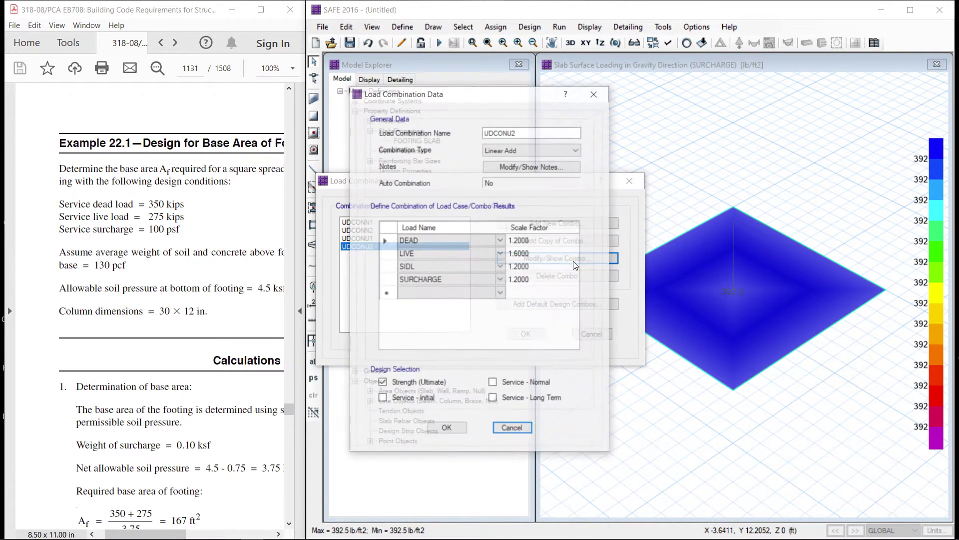
pyautogui.doubleClick(517, 254)
pyautogui.write('1.6')
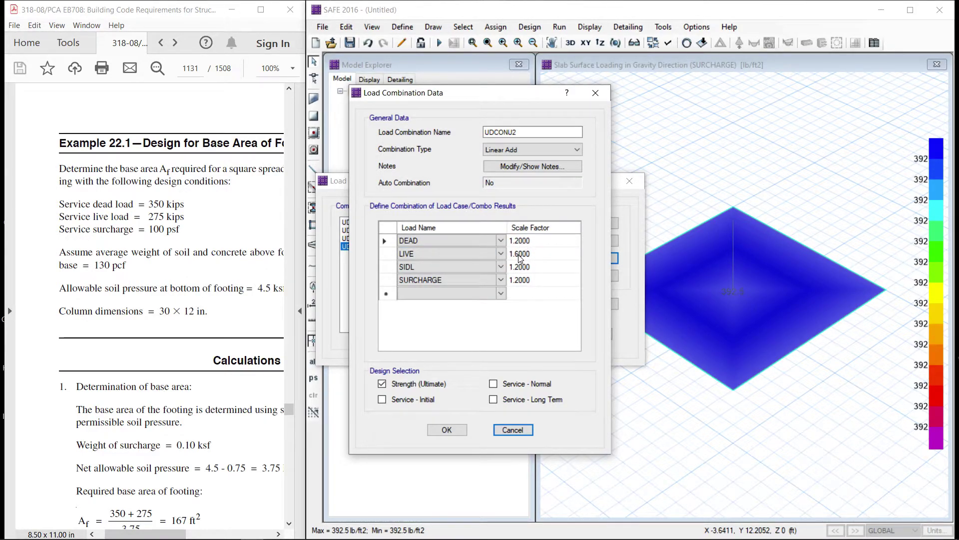
pyautogui.click(448, 430)
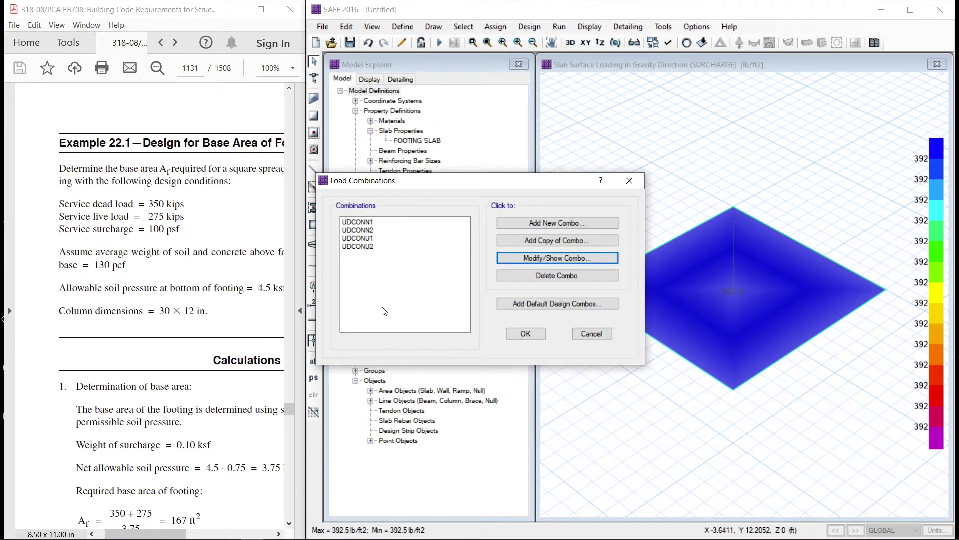
pyautogui.click(355, 248)
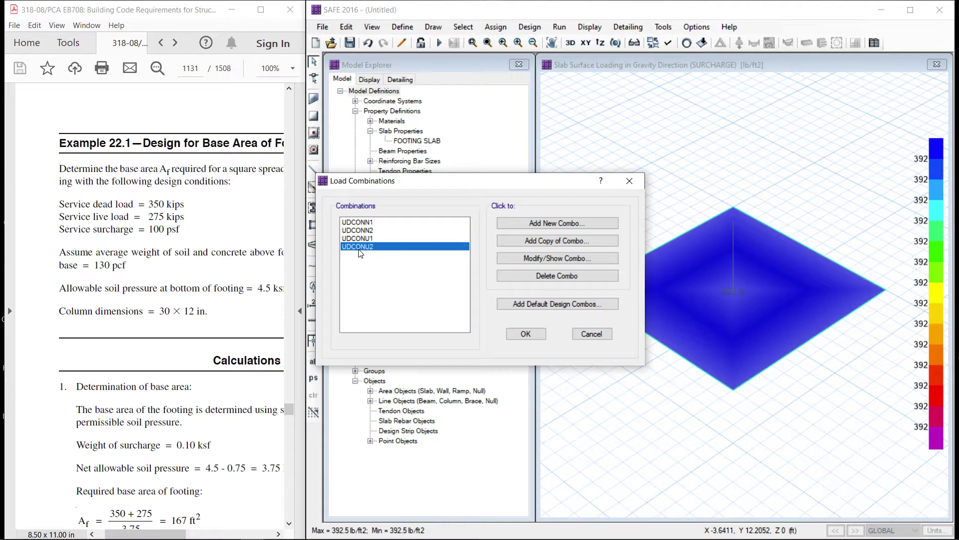
pyautogui.click(371, 231)
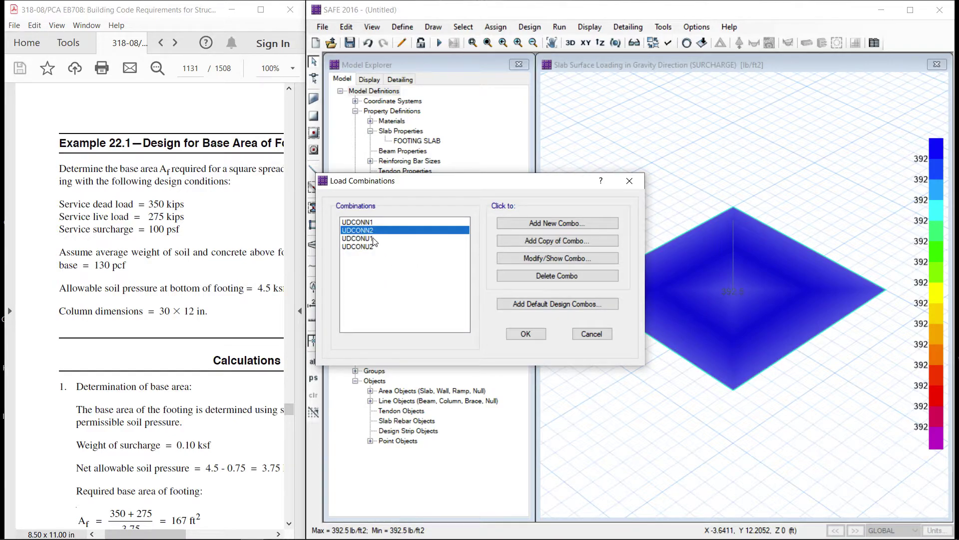
pyautogui.click(526, 334)
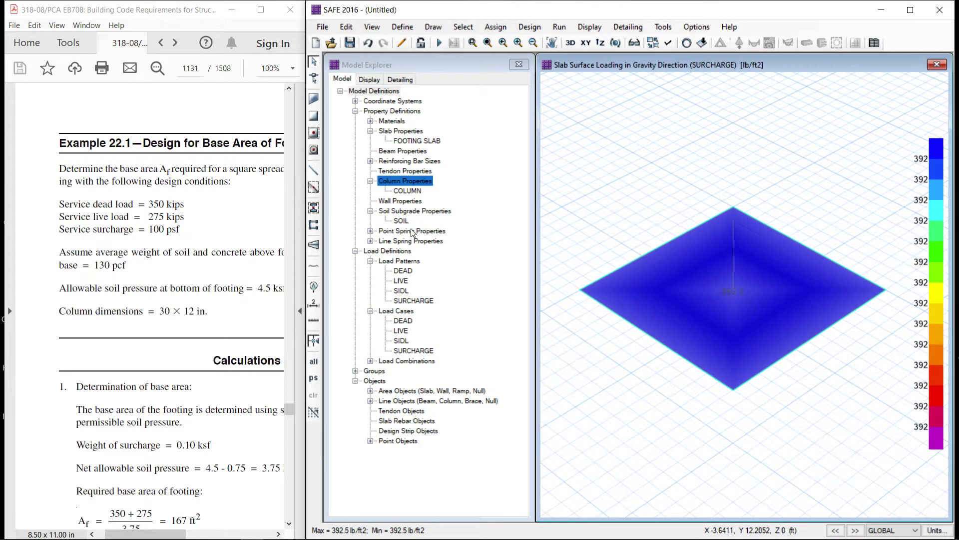
# Select the footing slab by its FOOTING SLAB property
pyautogui.click(496, 27)
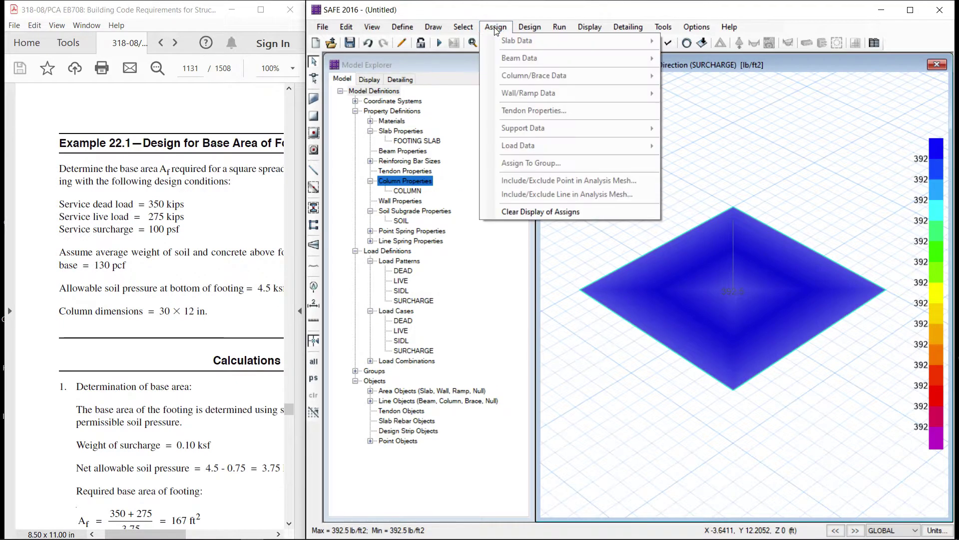
pyautogui.click(710, 159)
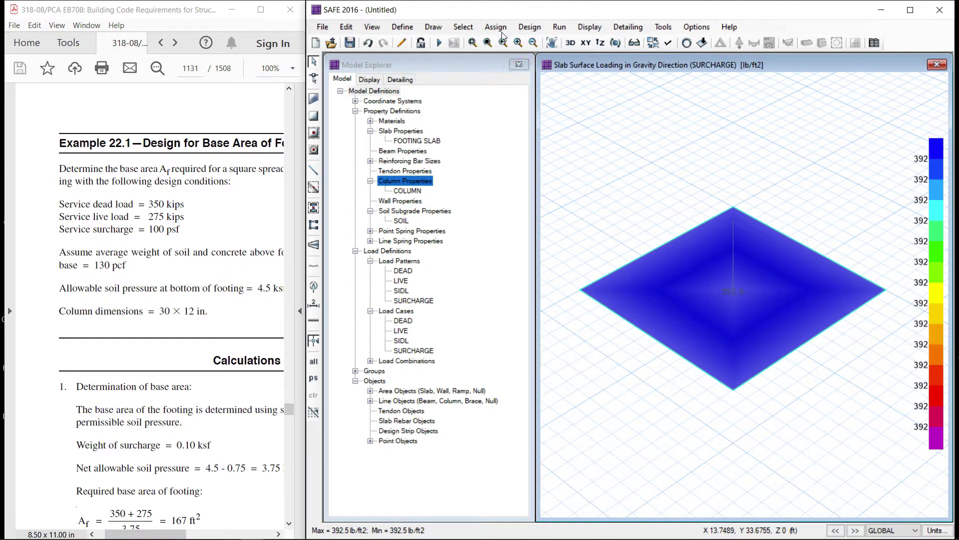
pyautogui.click(475, 26)
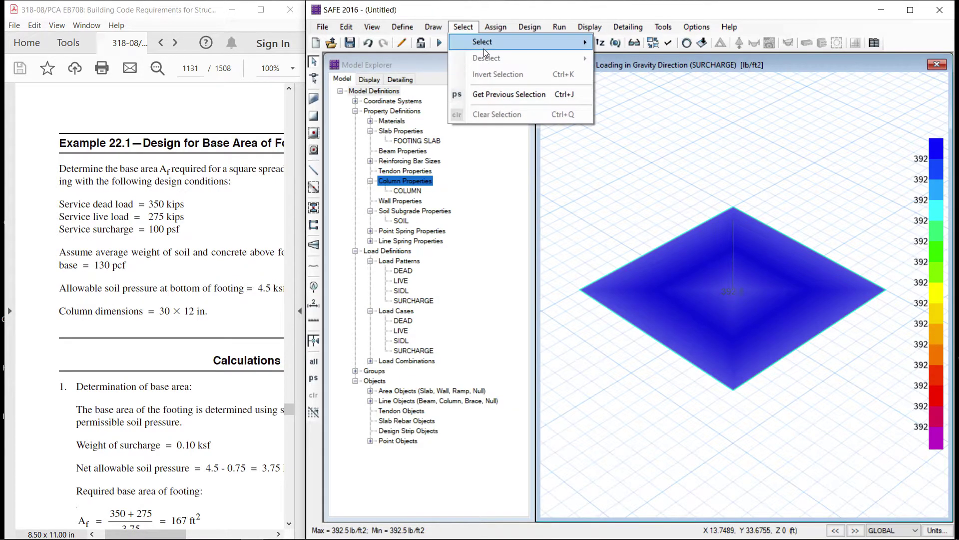
pyautogui.moveTo(486, 47)
pyautogui.moveTo(657, 115)
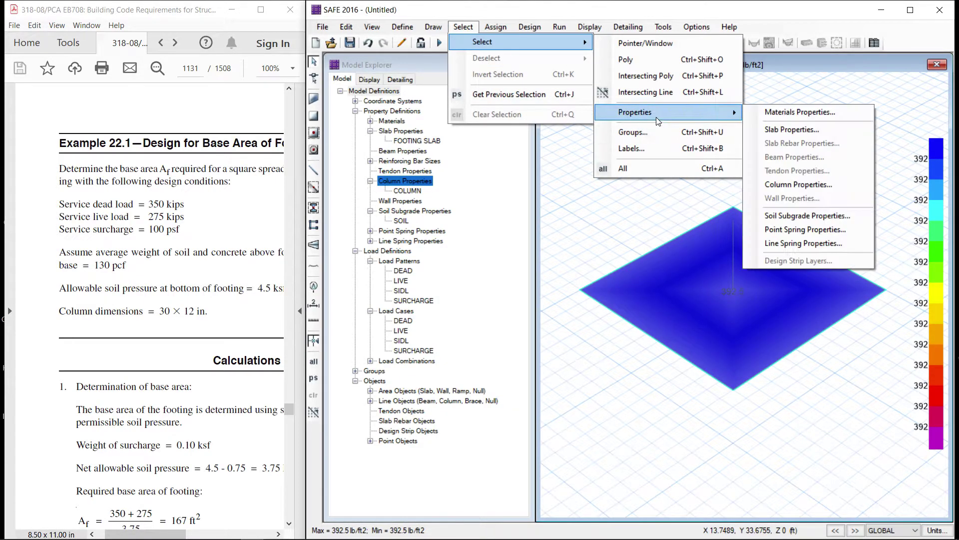
pyautogui.click(776, 130)
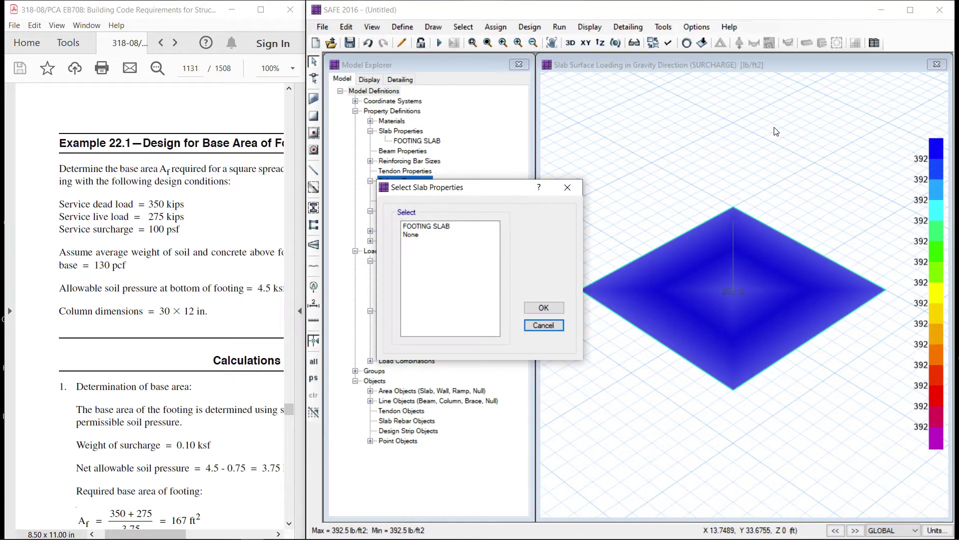
pyautogui.click(414, 226)
pyautogui.click(532, 308)
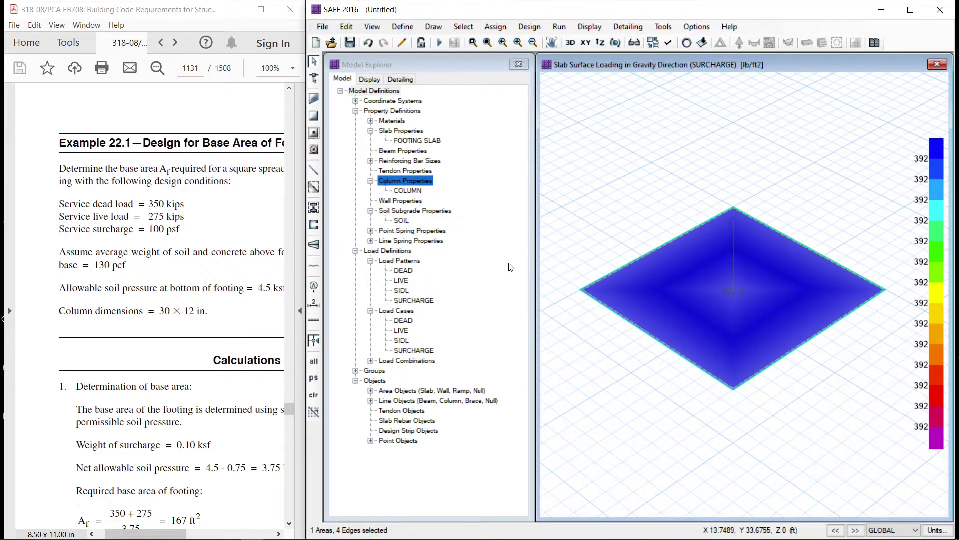
# Assign the SOIL subgrade support to the selected slab
pyautogui.click(497, 27)
pyautogui.moveTo(550, 130)
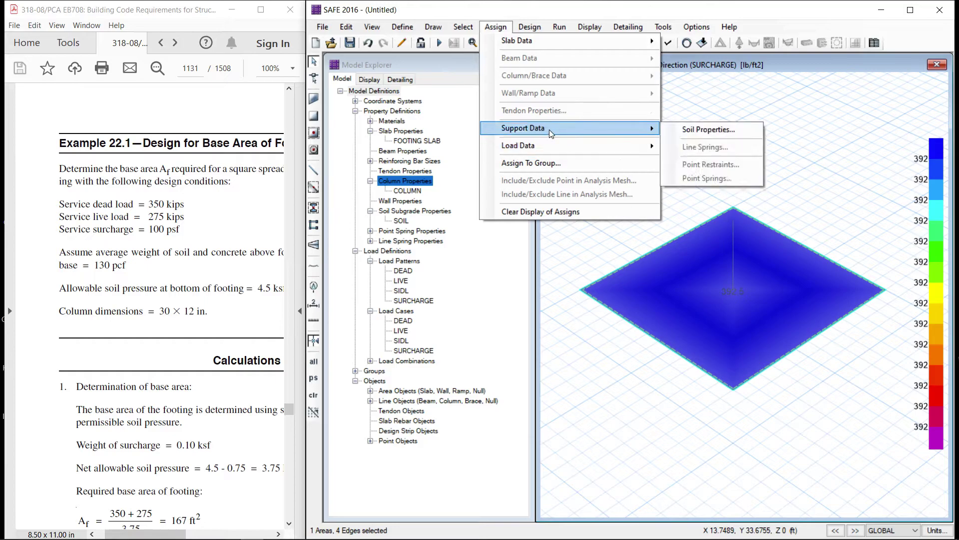
pyautogui.click(725, 129)
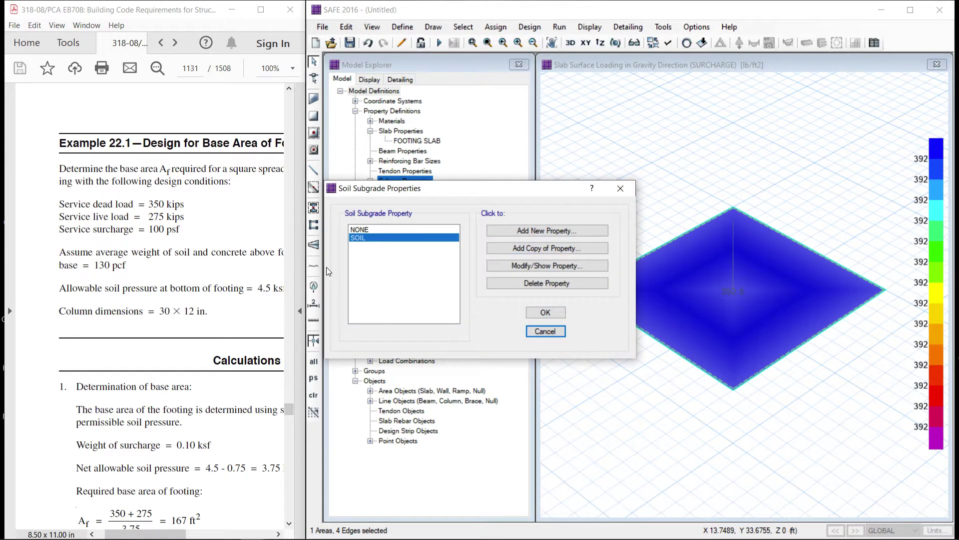
pyautogui.click(545, 312)
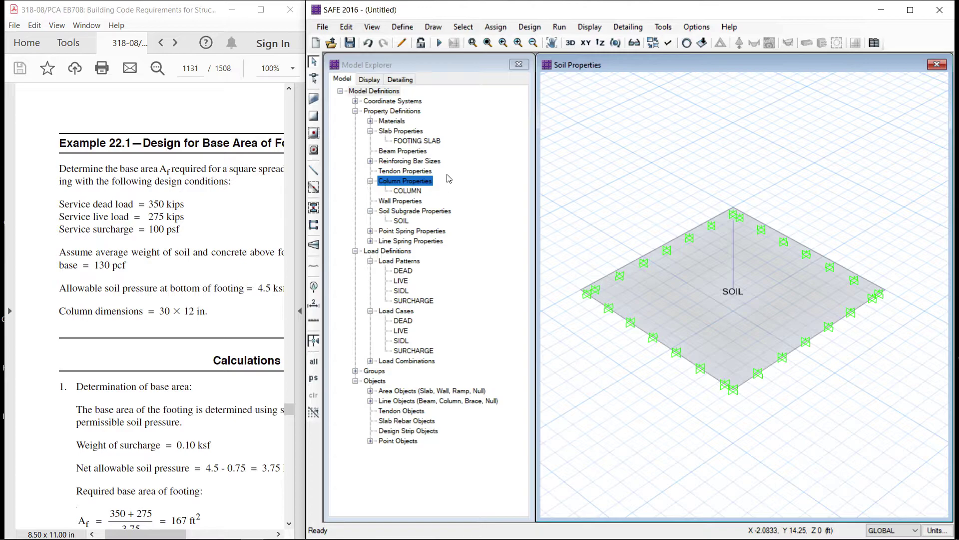
# Save the model, overwriting the EXAMPLE 22.1 file
pyautogui.click(350, 43)
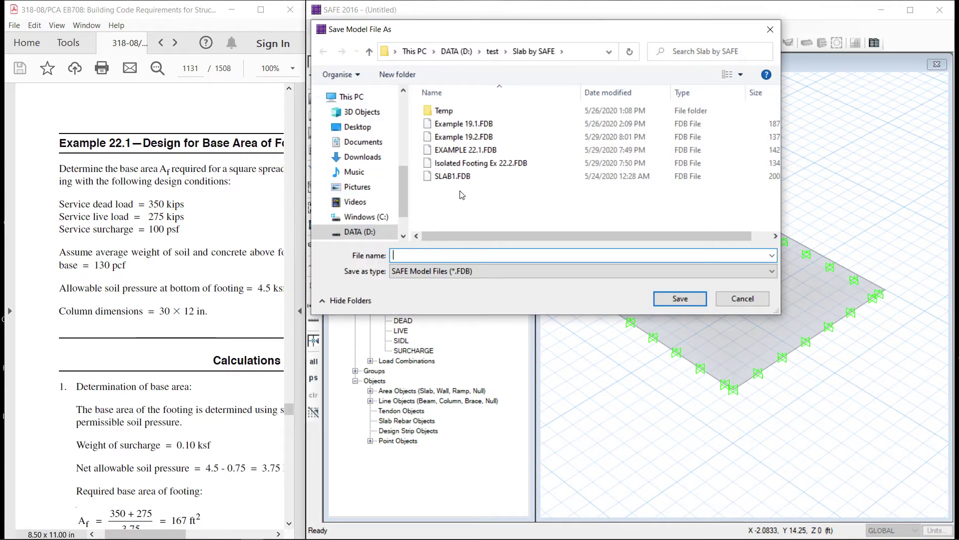
pyautogui.click(458, 150)
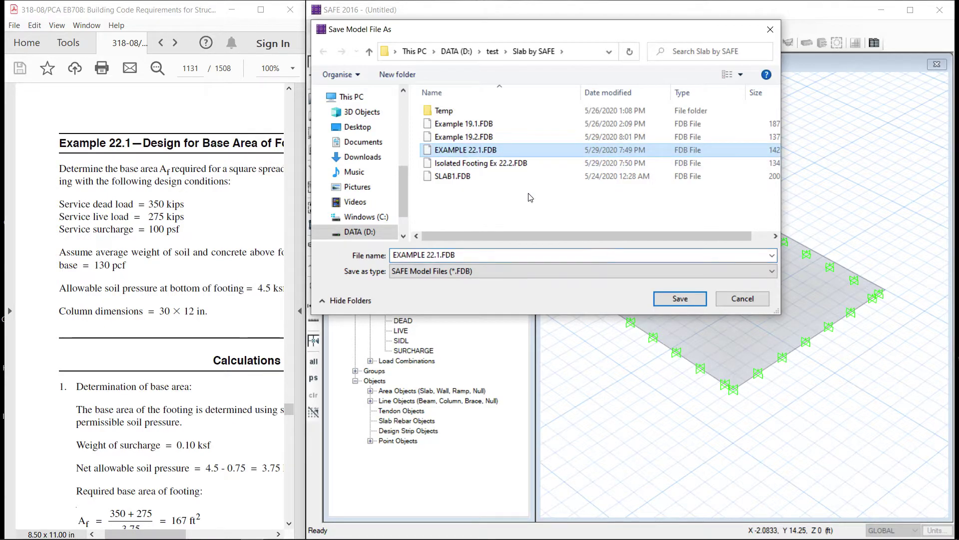
pyautogui.click(680, 299)
pyautogui.click(516, 280)
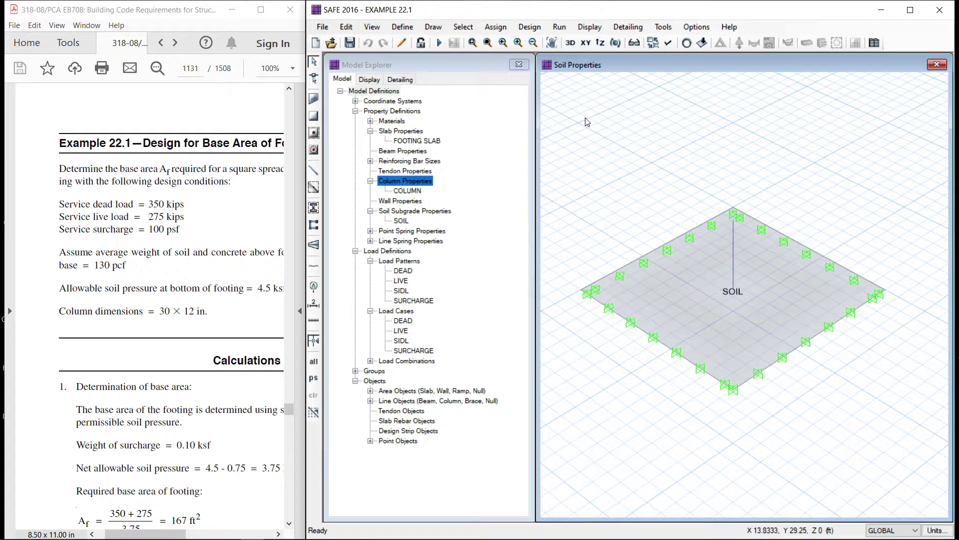
# Run the analysis and design, then show DEAD-load displacements in plan view, zoomed in
pyautogui.click(559, 28)
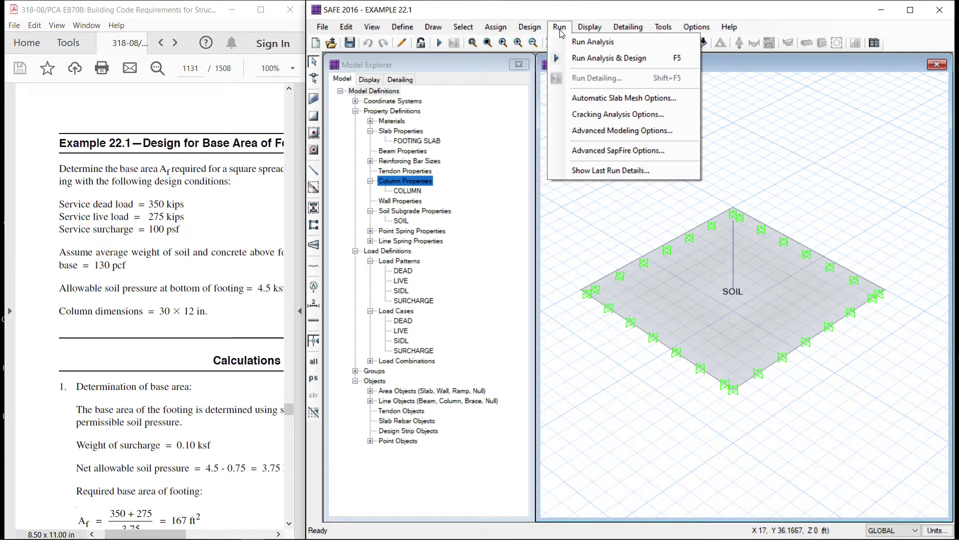
pyautogui.click(586, 59)
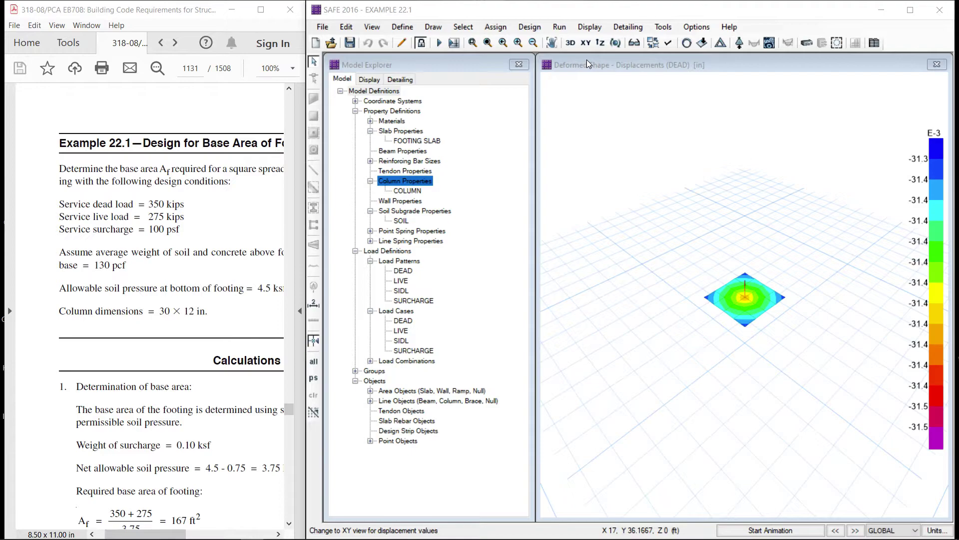
pyautogui.click(584, 44)
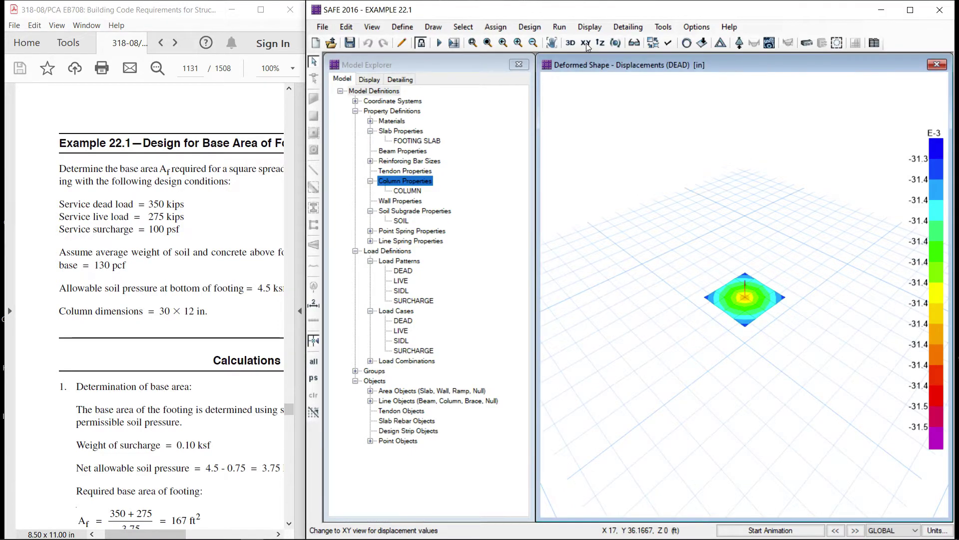
pyautogui.click(586, 43)
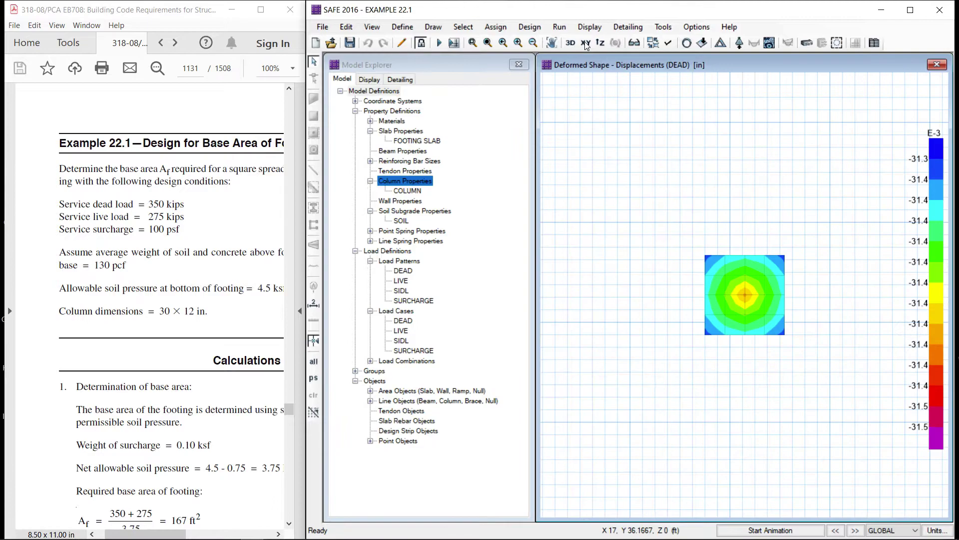
pyautogui.scroll(2, 775, 322)
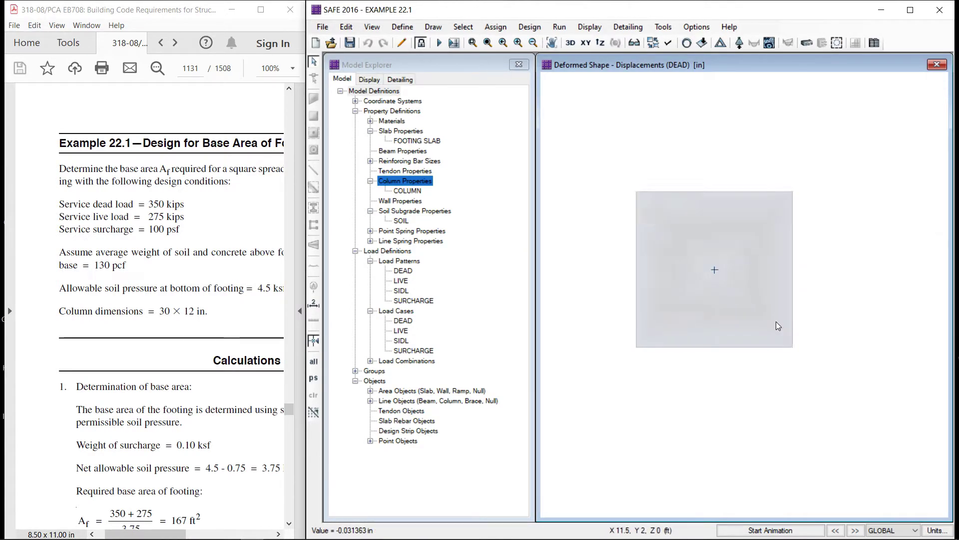
pyautogui.scroll(1, 776, 324)
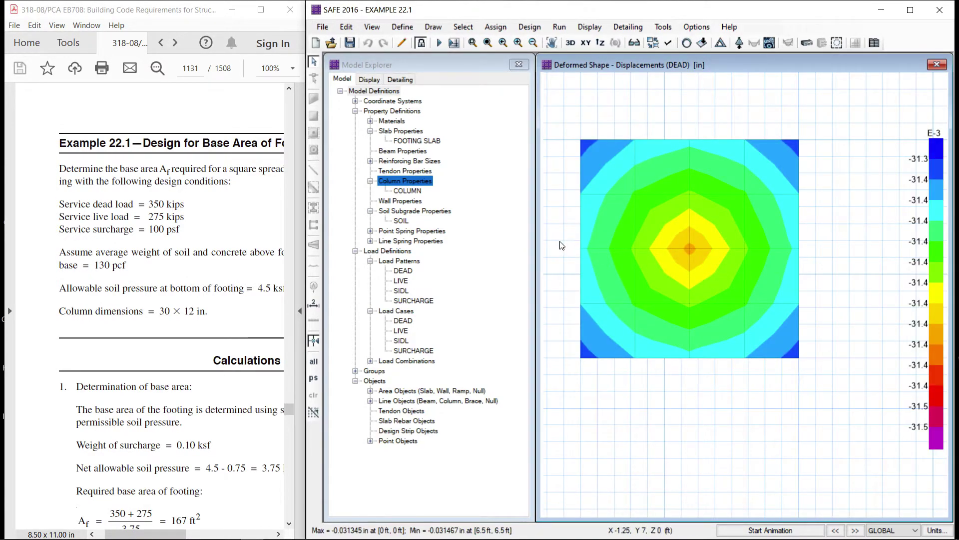
pyautogui.scroll(1, 561, 242)
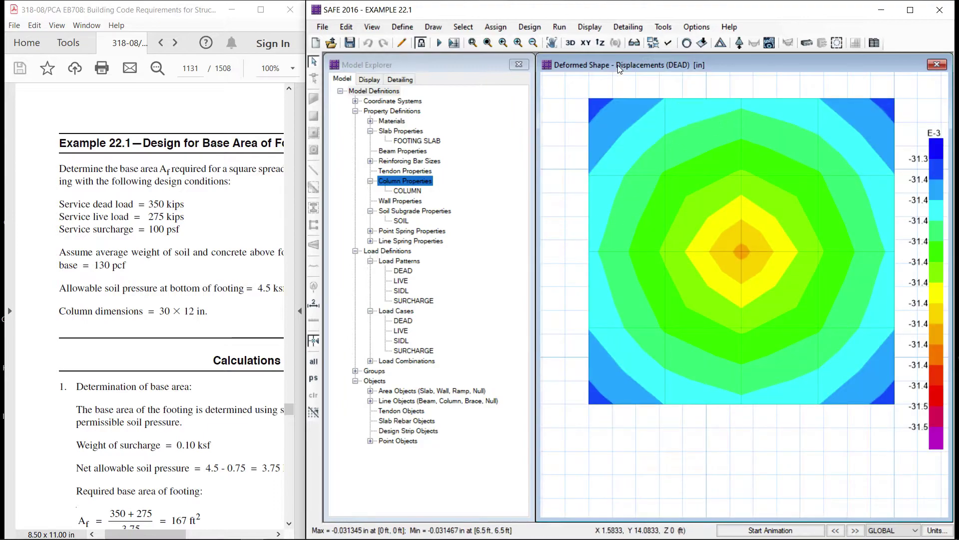
# Switch the deformed-shape display to the UDCONN2 load combination
pyautogui.click(590, 27)
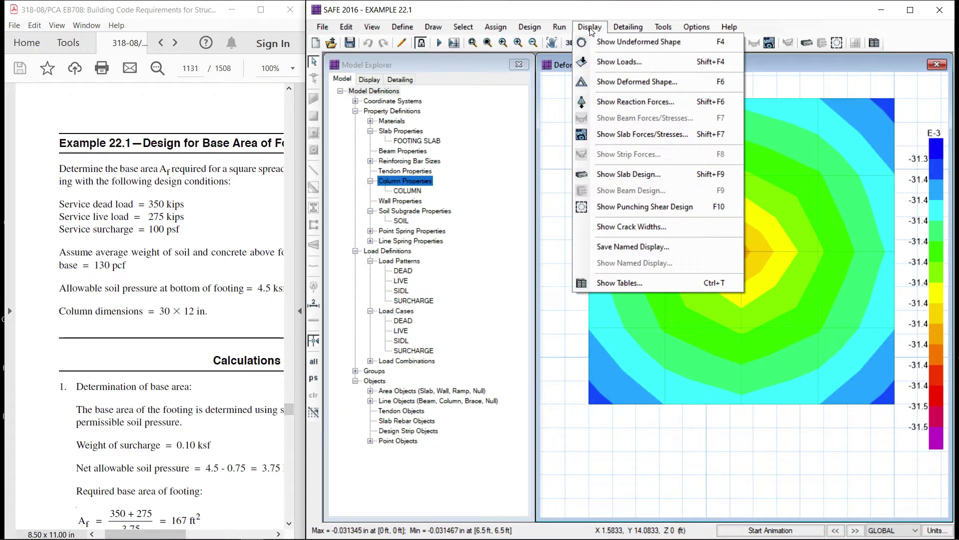
pyautogui.click(607, 81)
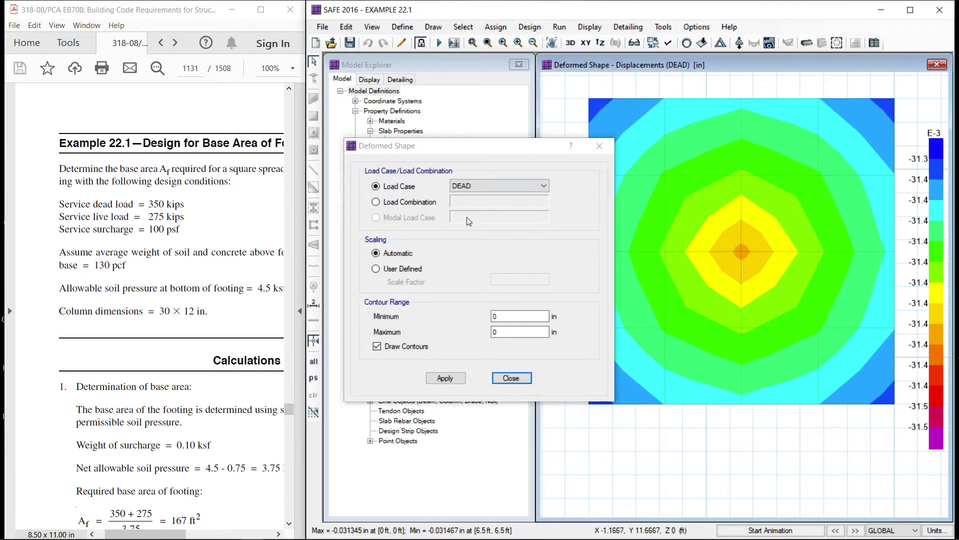
pyautogui.click(376, 201)
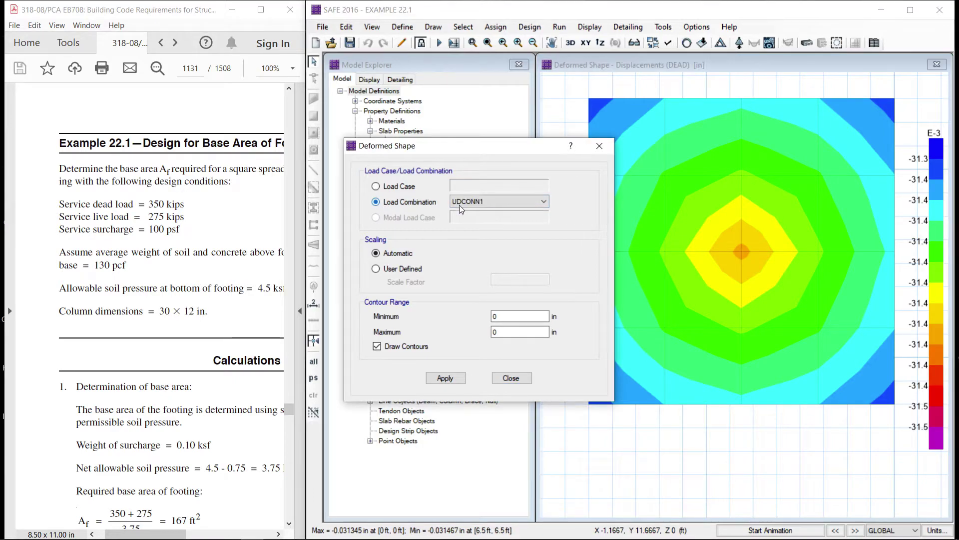
pyautogui.click(543, 202)
pyautogui.click(479, 219)
pyautogui.click(443, 378)
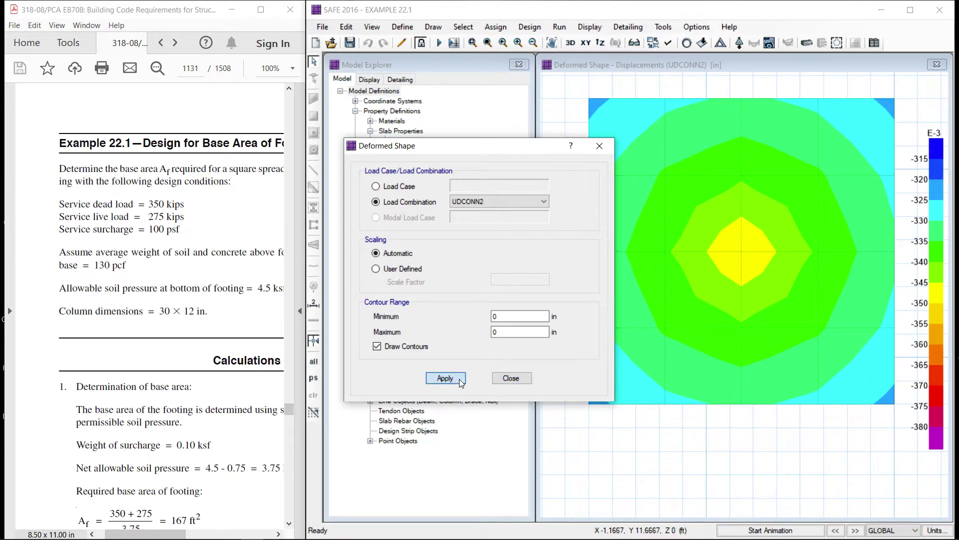
pyautogui.click(511, 378)
pyautogui.moveTo(718, 265)
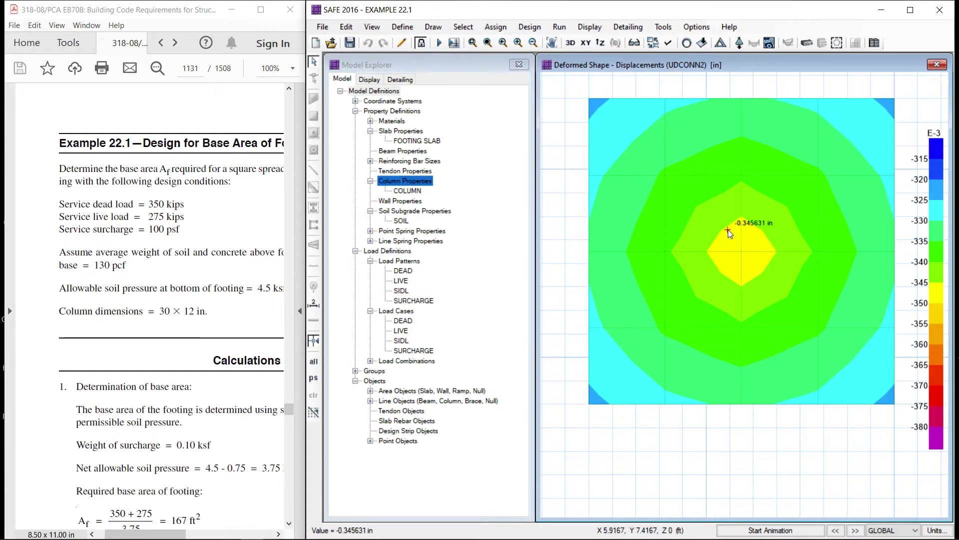
# Plot soil pressures under the footing for the UDCONN2 load combination
pyautogui.click(591, 28)
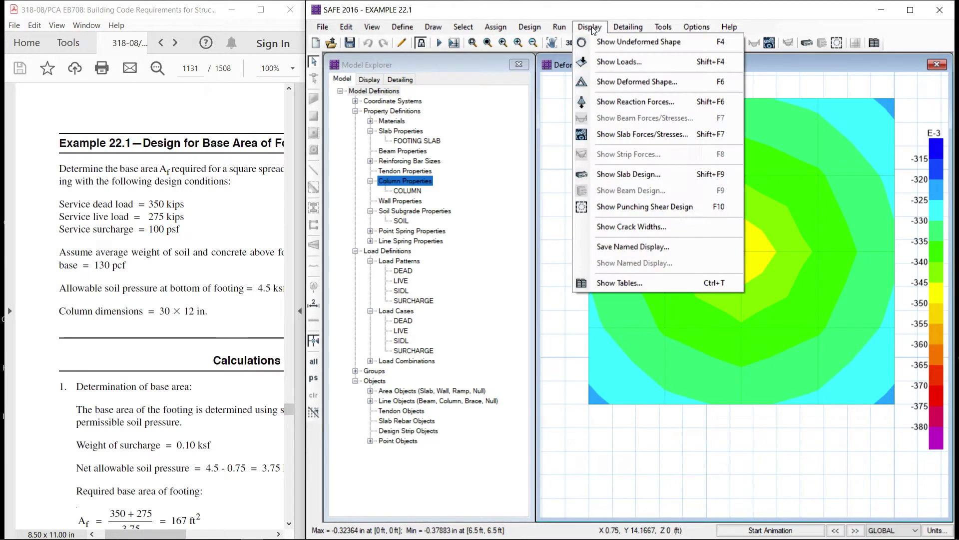
pyautogui.click(607, 102)
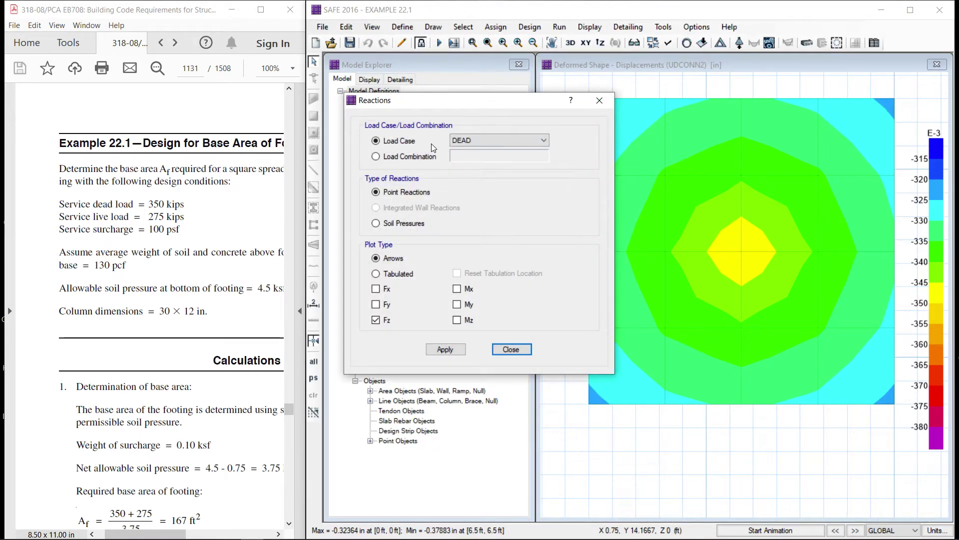
pyautogui.click(399, 158)
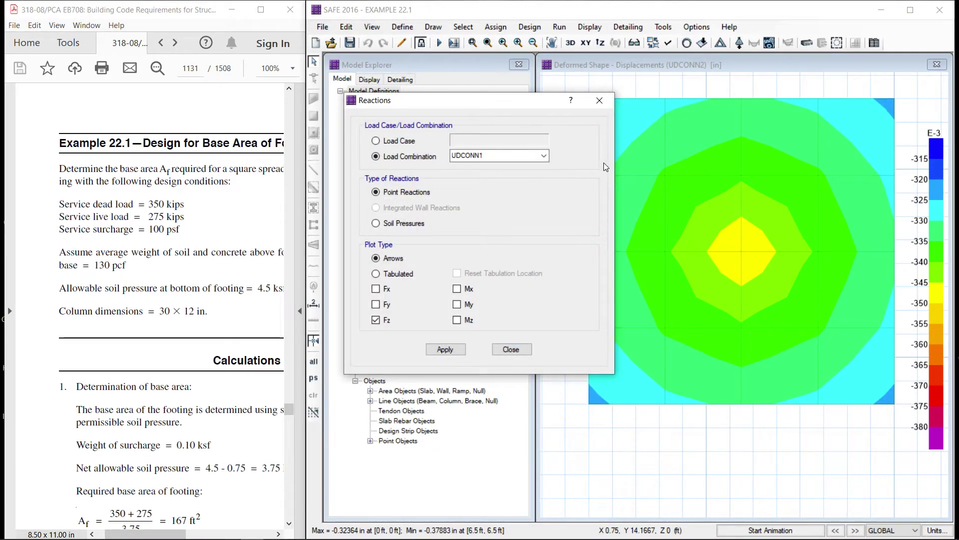
pyautogui.click(543, 156)
pyautogui.click(486, 176)
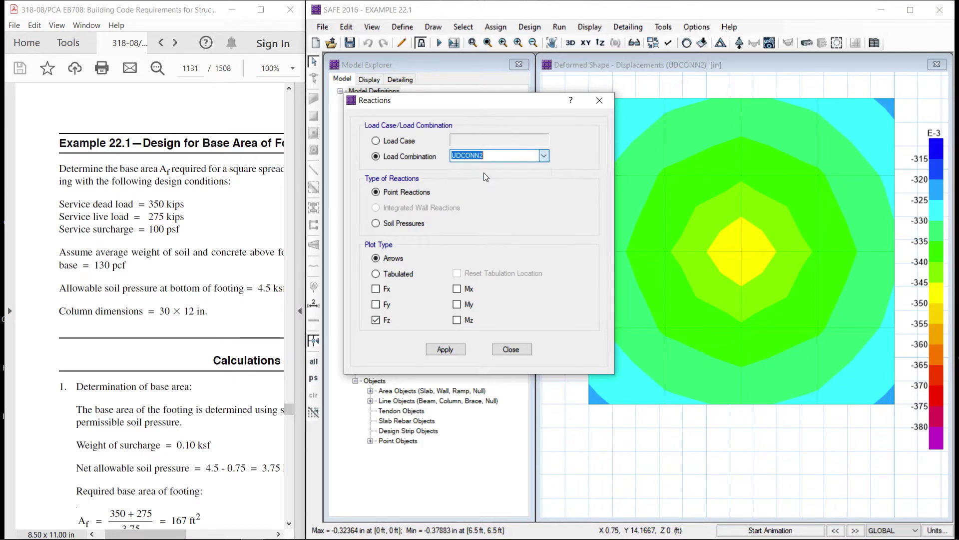
pyautogui.click(397, 223)
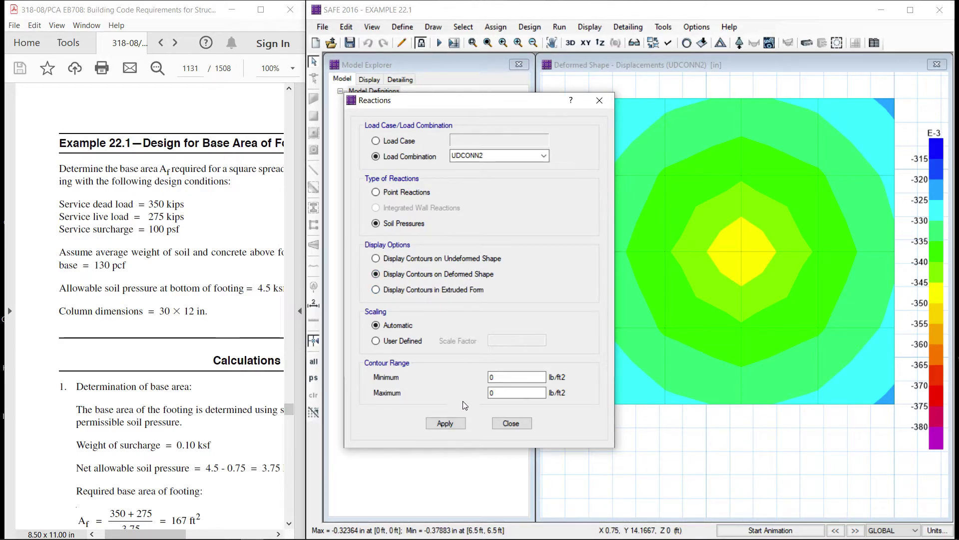
pyautogui.click(446, 423)
pyautogui.click(526, 422)
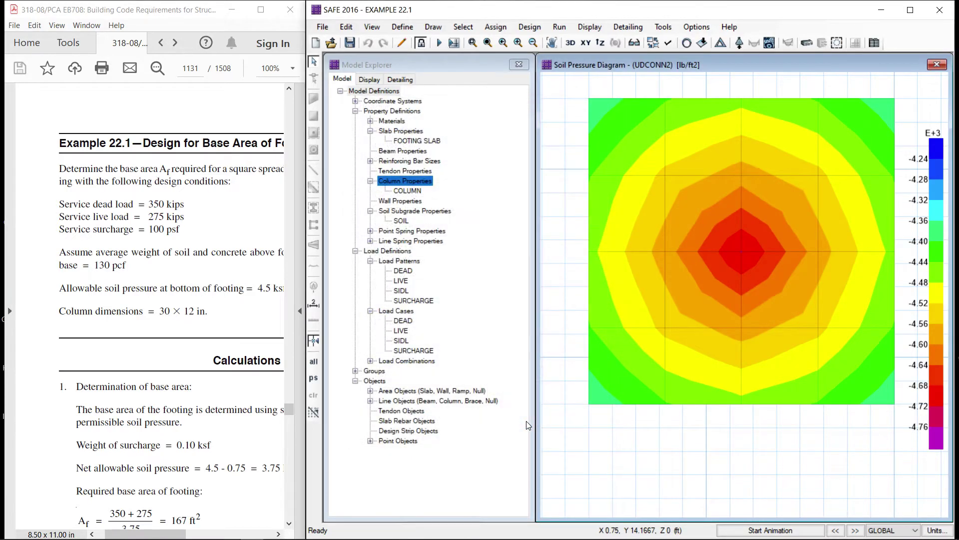
# Read the pressure values, from -4369.14 lb/ft2 at the corners to -4723.54 lb/ft2 at the centre
pyautogui.moveTo(745, 256)
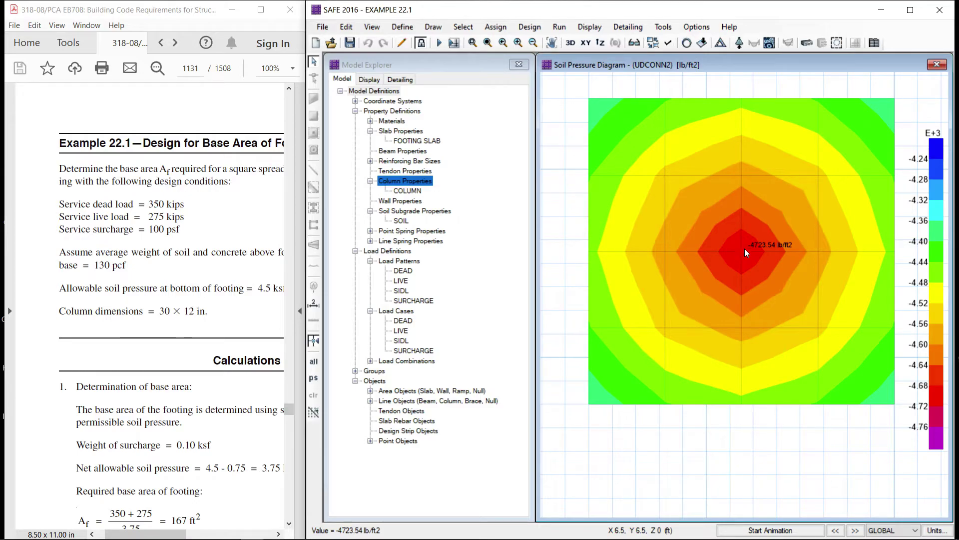
pyautogui.moveTo(895, 102)
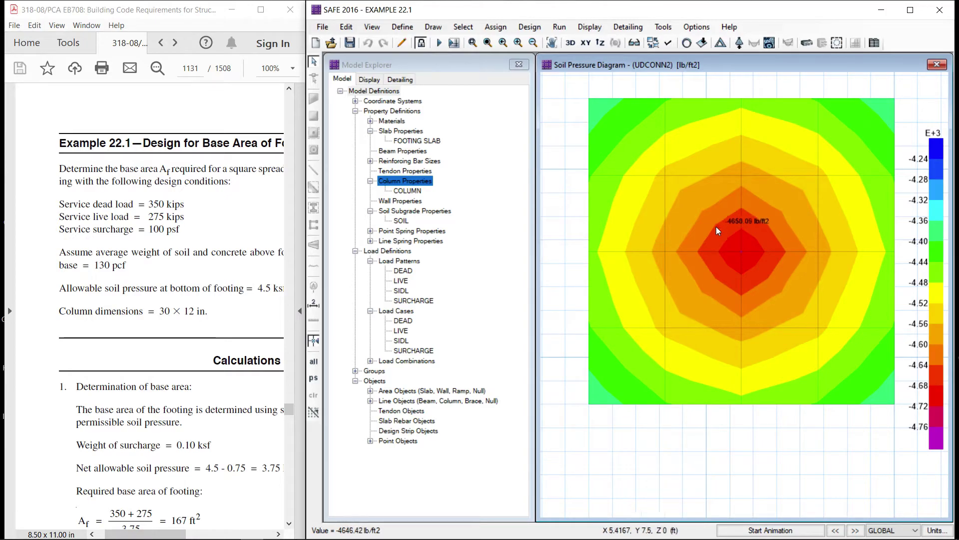
pyautogui.moveTo(677, 173)
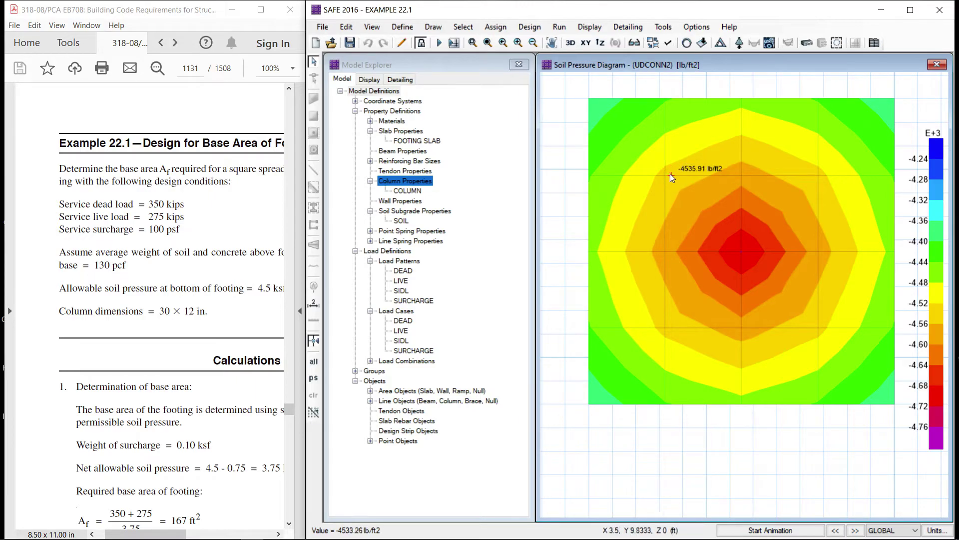
pyautogui.moveTo(627, 127)
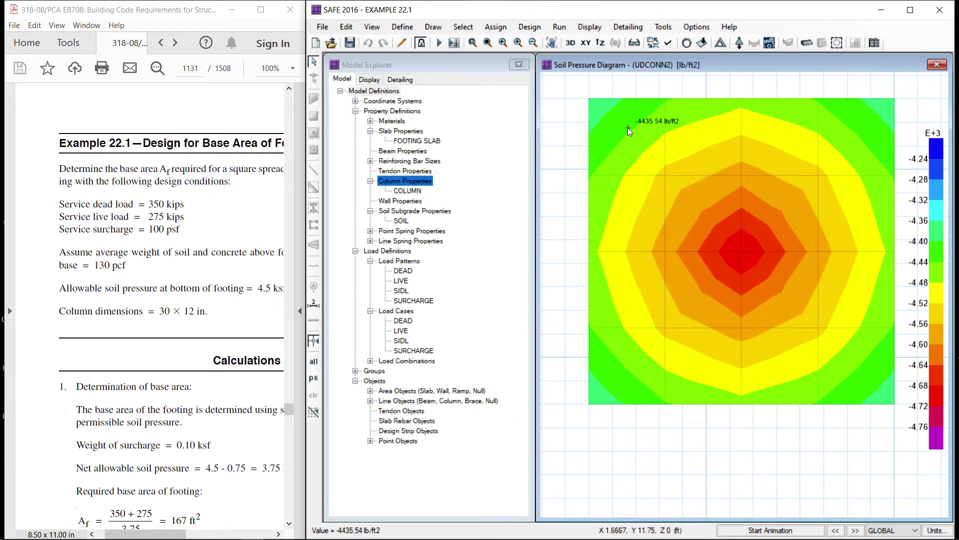
pyautogui.click(587, 27)
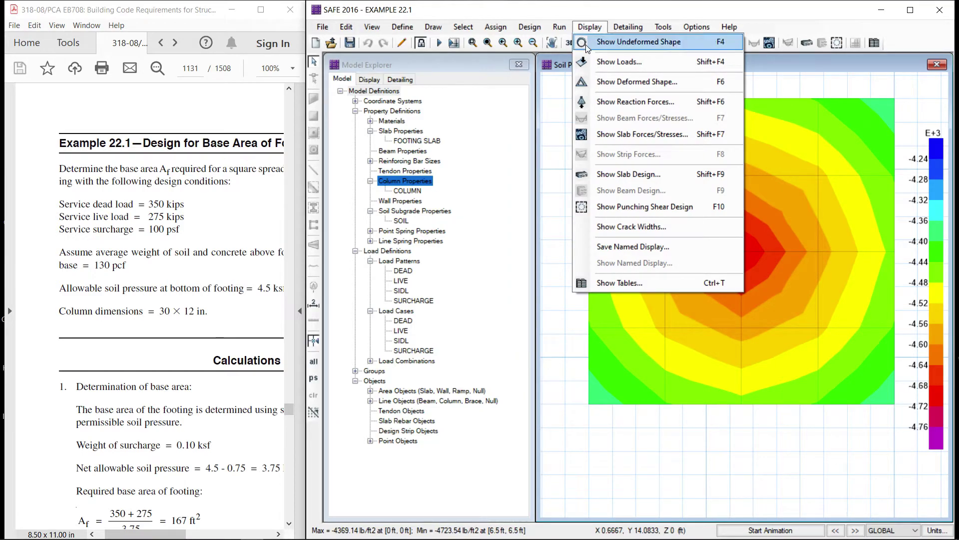
# Set the slab design display to hide top rebar and show the number of bars
pyautogui.click(616, 173)
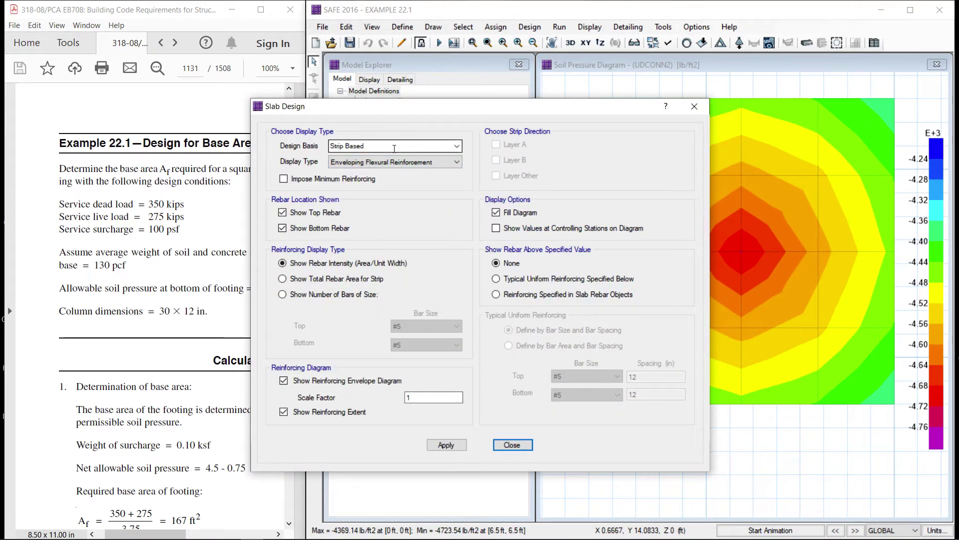
pyautogui.click(313, 214)
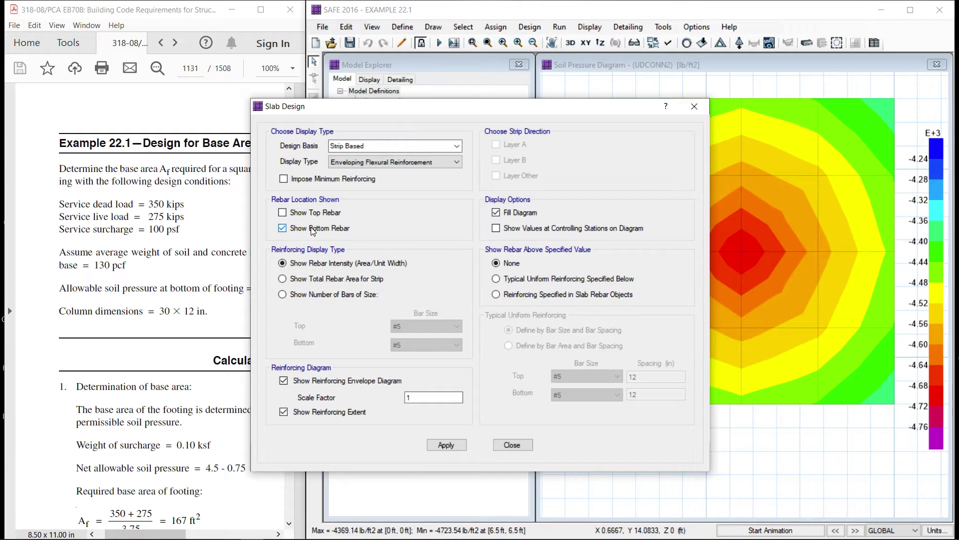
pyautogui.click(317, 293)
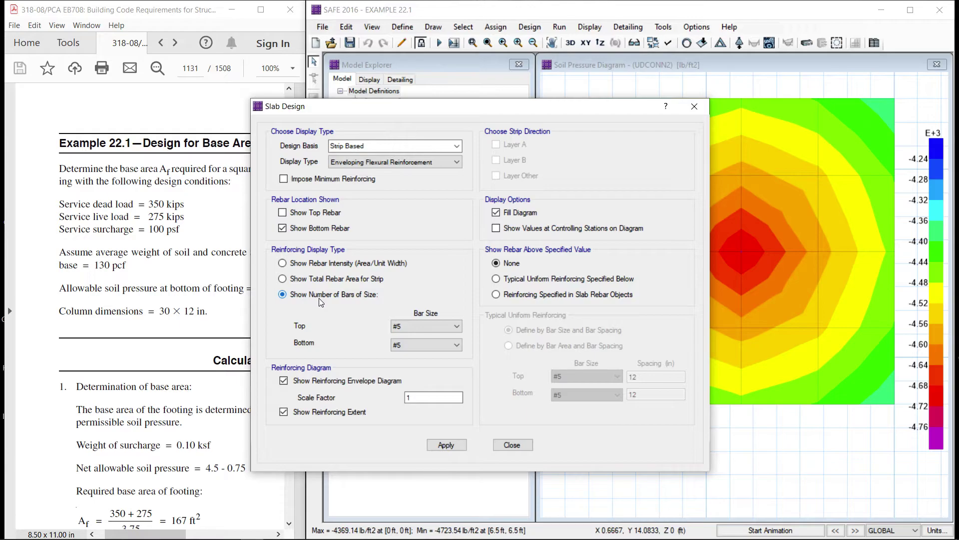
pyautogui.click(510, 446)
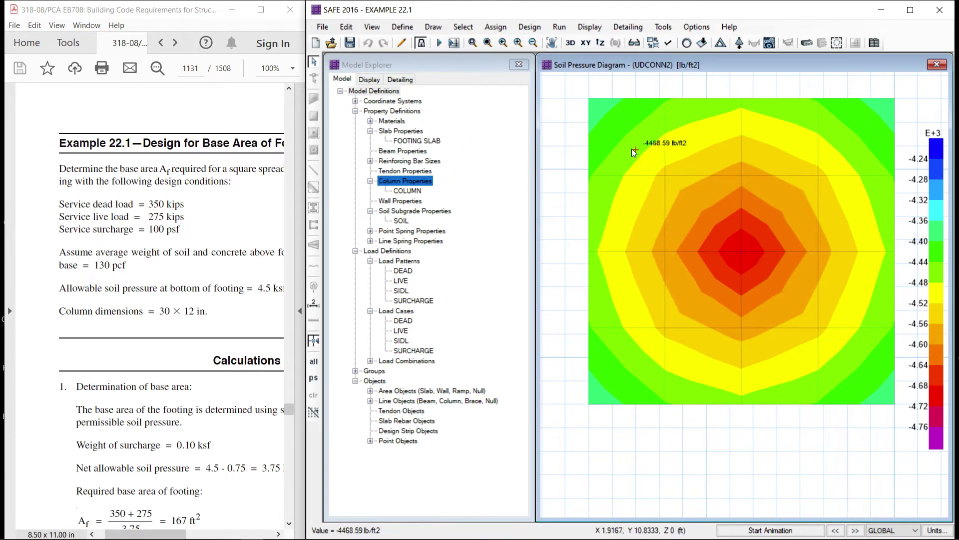
# Unlock the model and draw a layer A design strip between the left and right edge midpoints
pyautogui.click(421, 44)
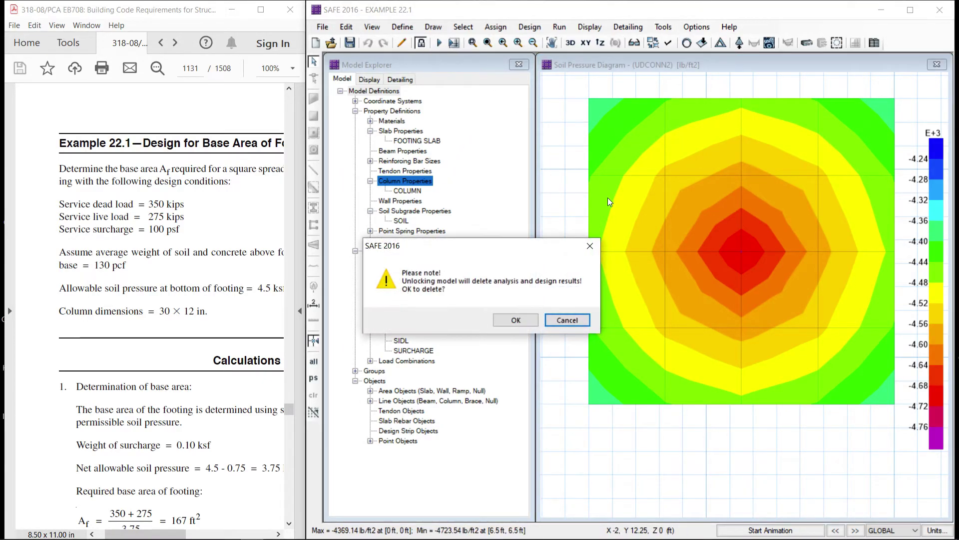
pyautogui.click(507, 319)
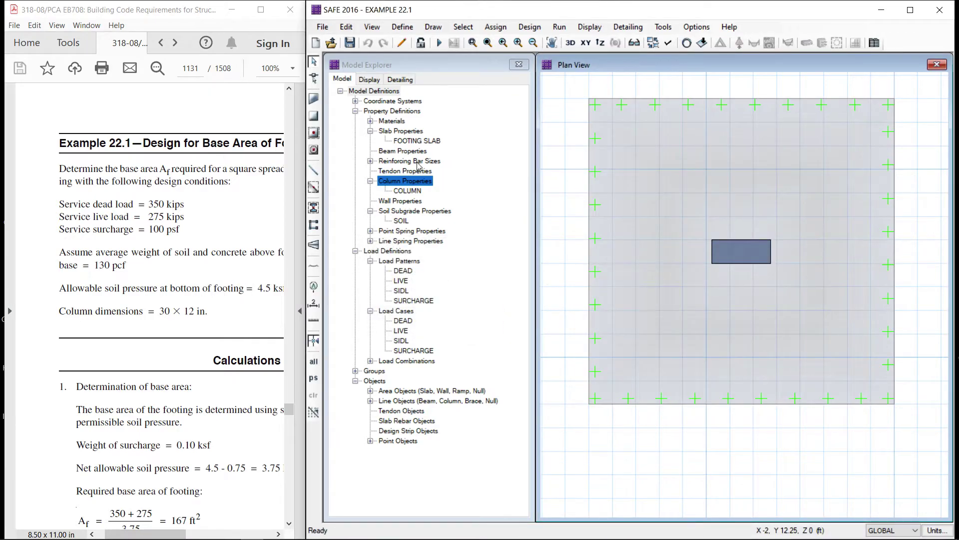
pyautogui.click(403, 27)
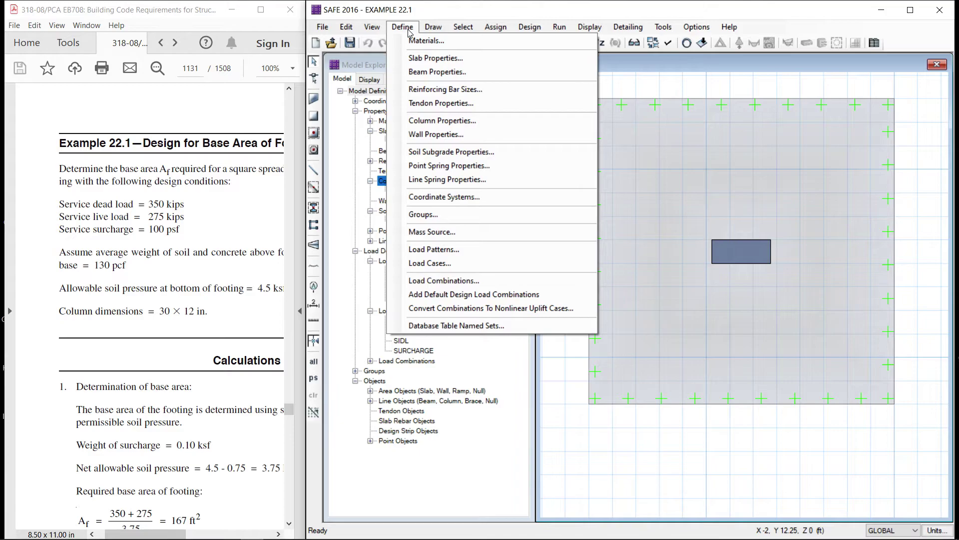
pyautogui.click(411, 31)
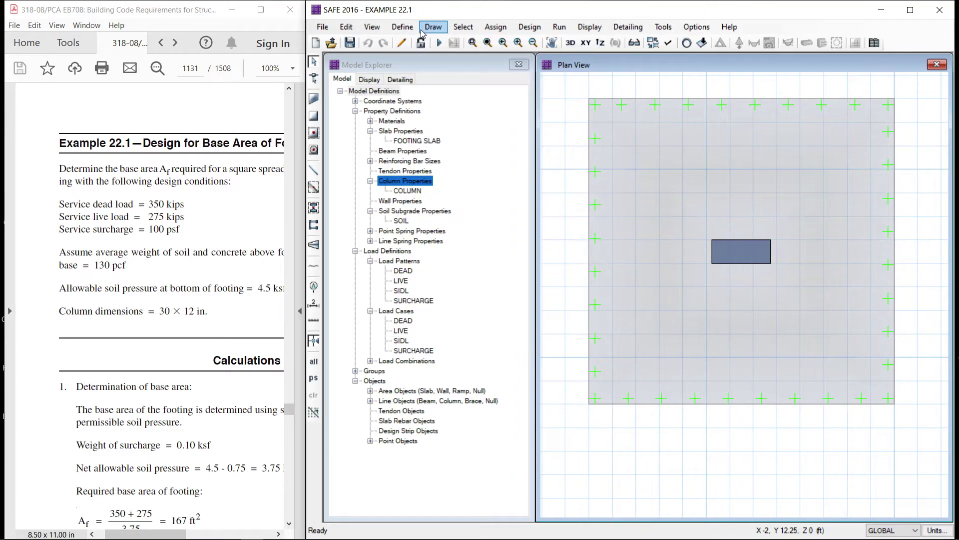
pyautogui.click(438, 30)
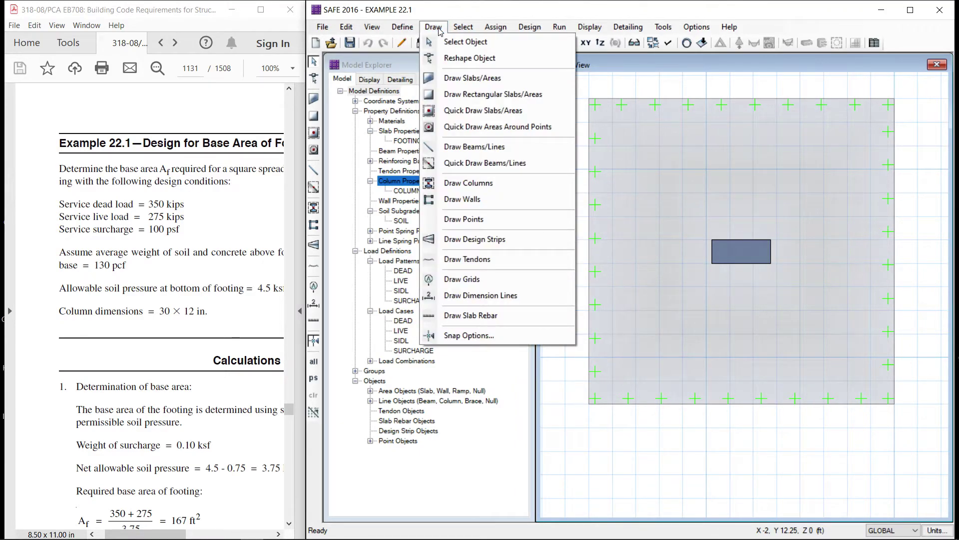
pyautogui.click(474, 241)
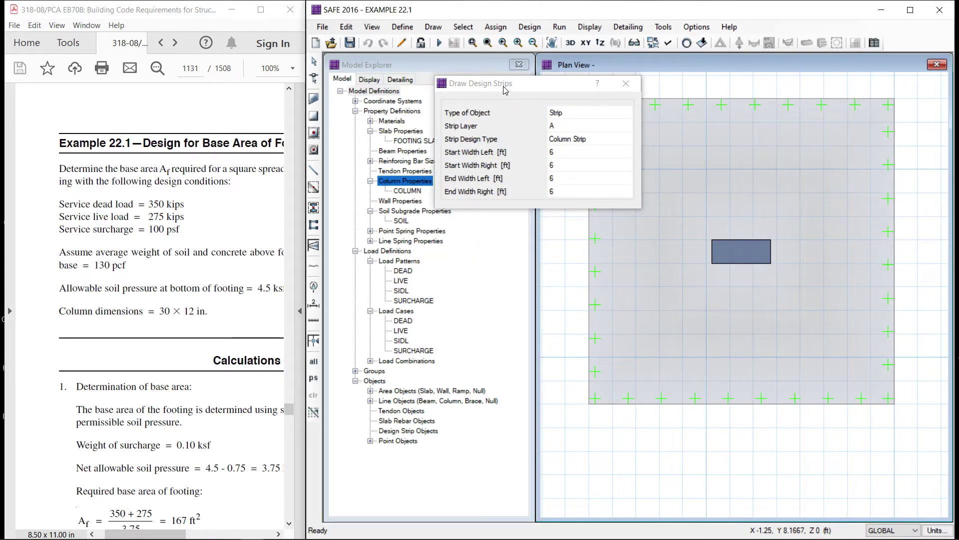
pyautogui.moveTo(506, 90); pyautogui.dragTo(408, 89)
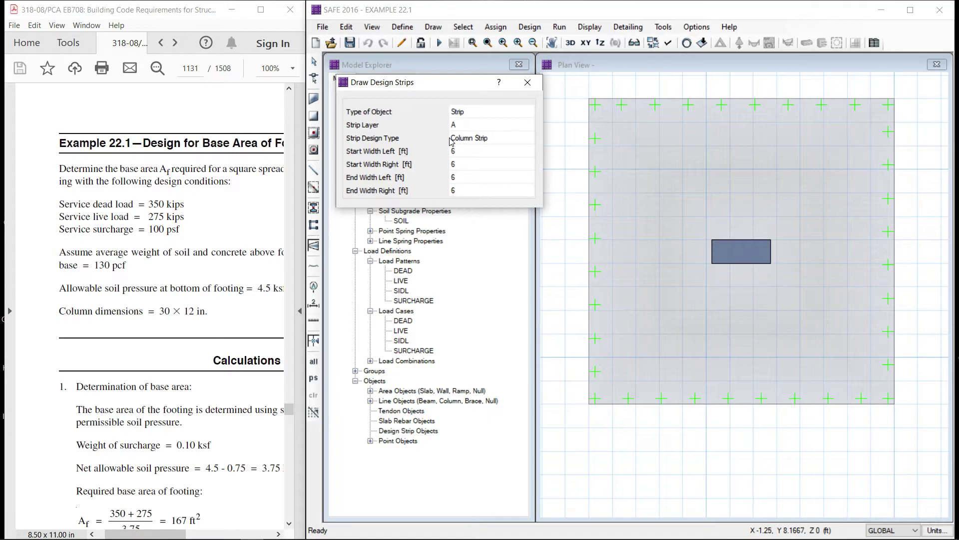
pyautogui.click(589, 253)
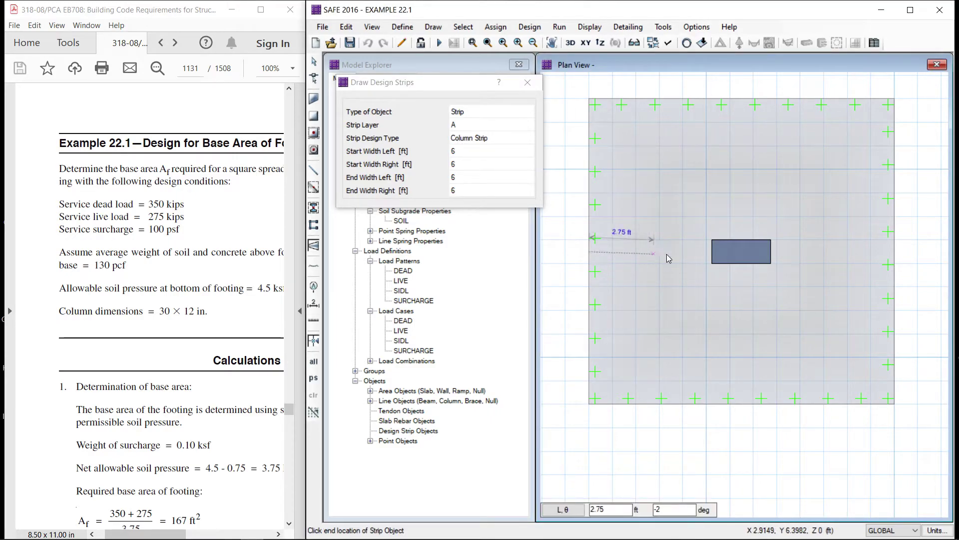
pyautogui.click(894, 251)
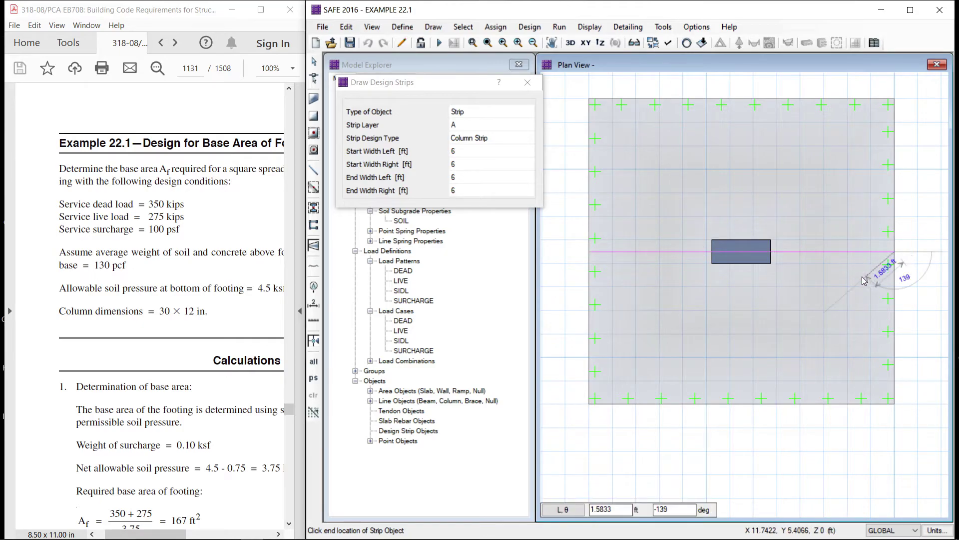
pyautogui.press('Escape')
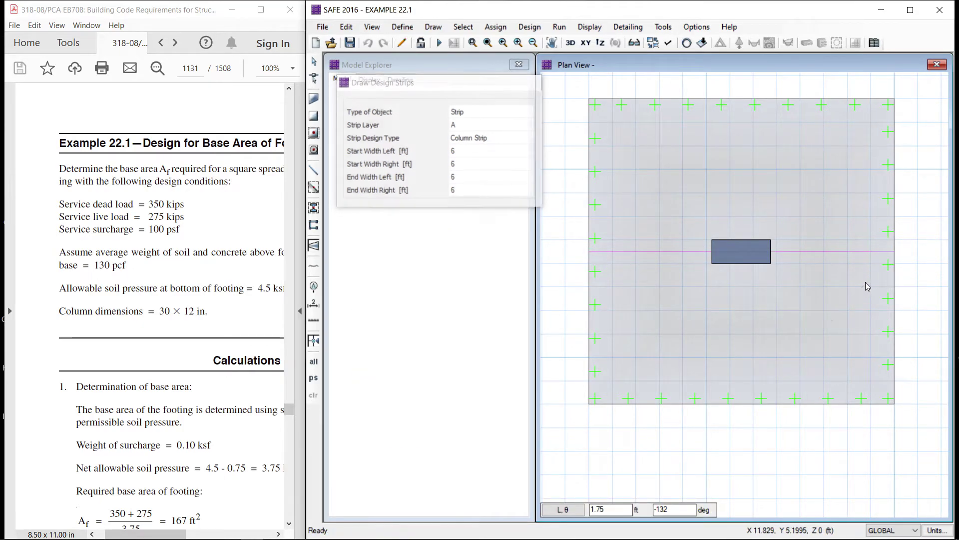
# Draw a layer B design strip from the top edge midpoint to the bottom edge midpoint
pyautogui.click(497, 27)
pyautogui.moveTo(475, 29)
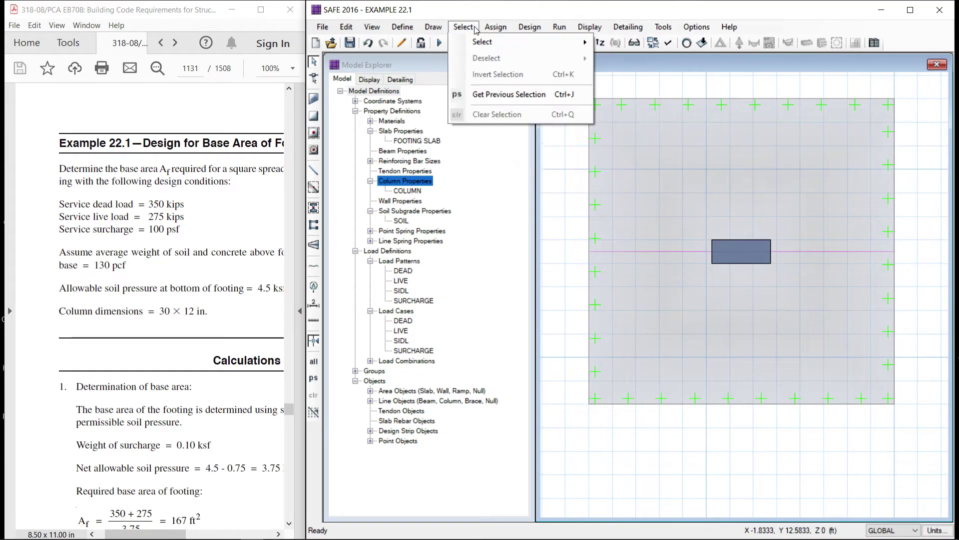
pyautogui.moveTo(433, 27)
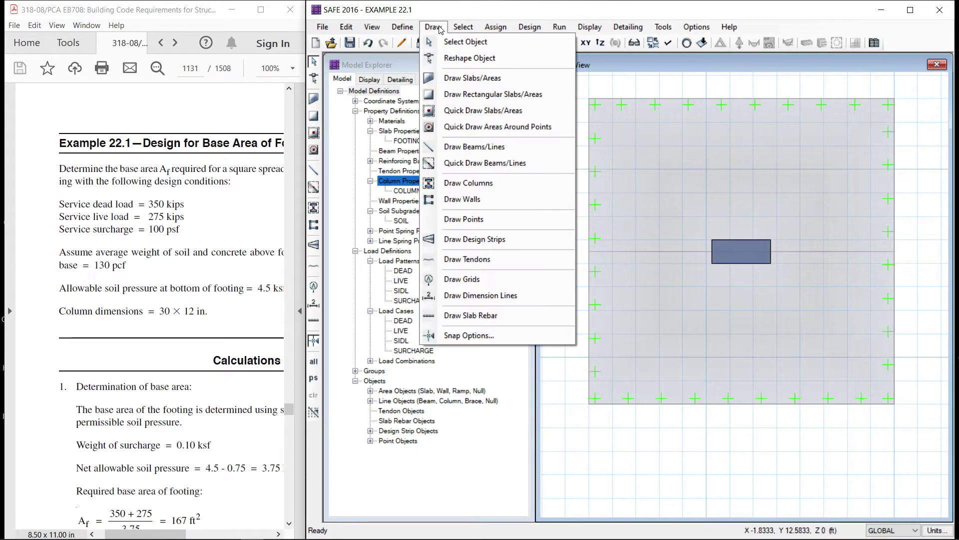
pyautogui.click(469, 241)
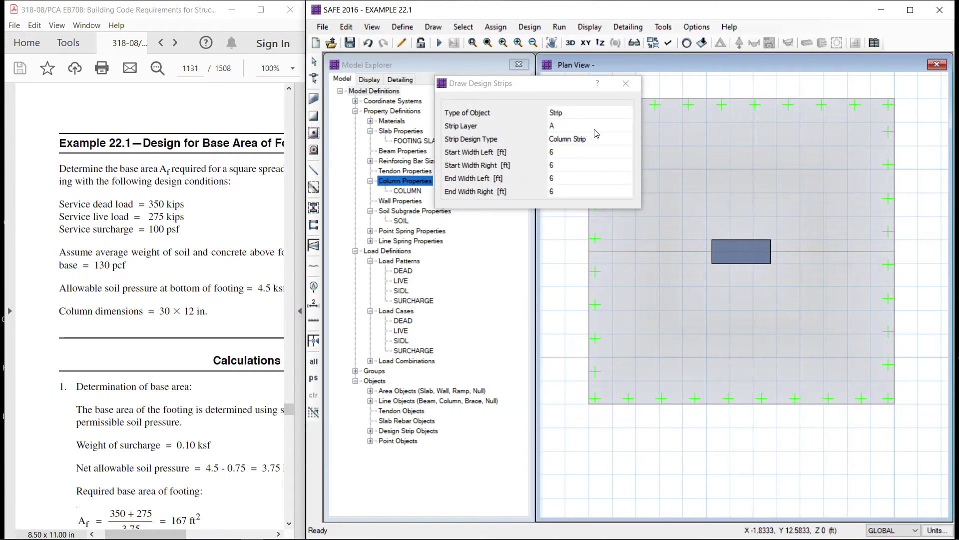
pyautogui.click(631, 127)
pyautogui.click(630, 127)
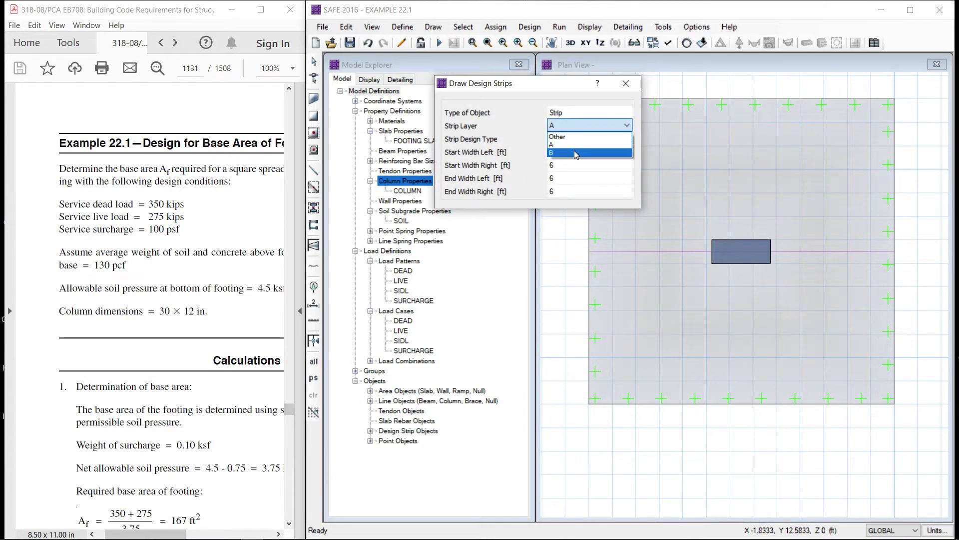
pyautogui.click(574, 151)
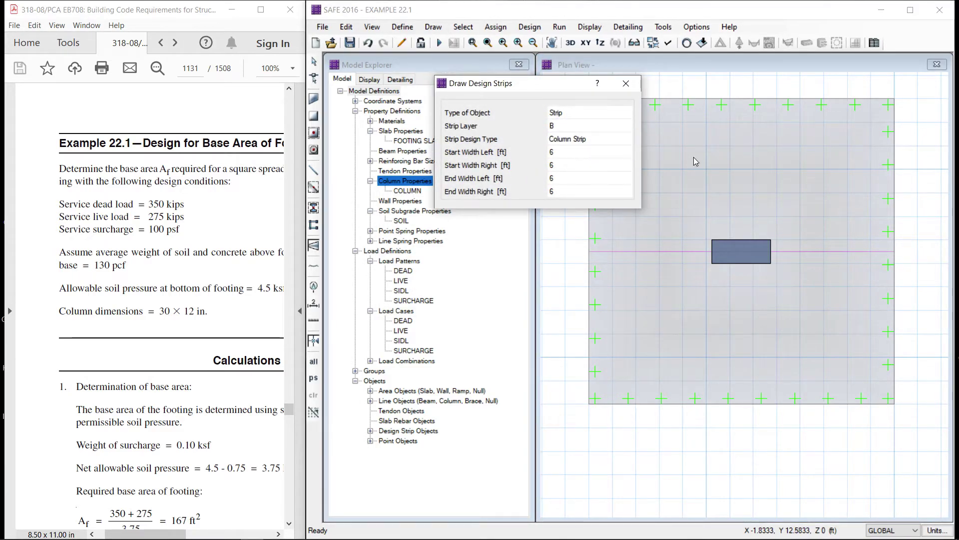
pyautogui.click(742, 99)
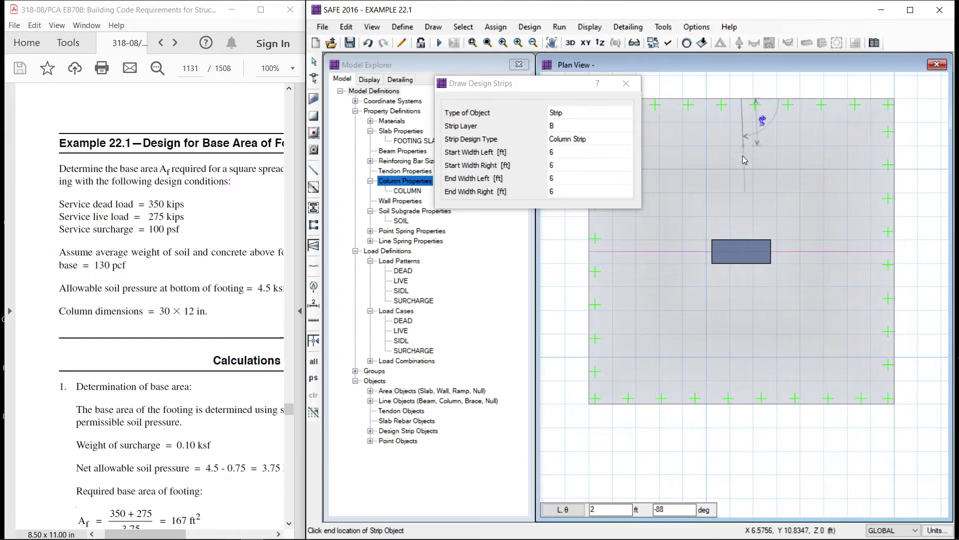
pyautogui.click(742, 404)
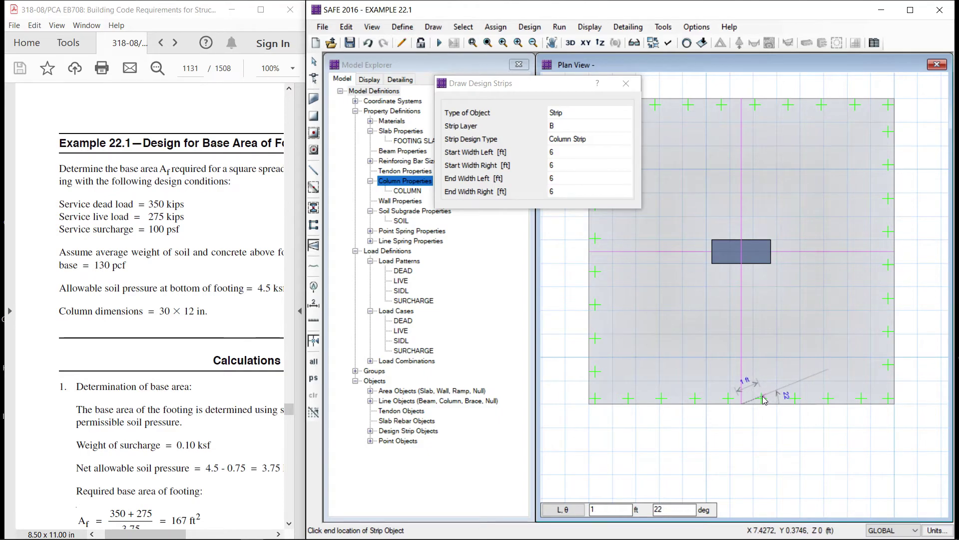
pyautogui.press('Escape')
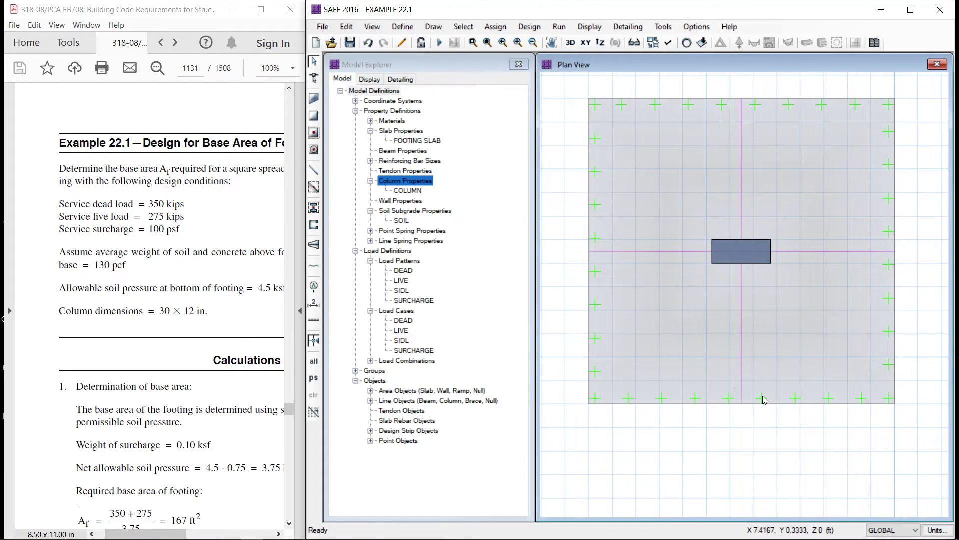
# Save the model and run the analysis and design
pyautogui.click(350, 43)
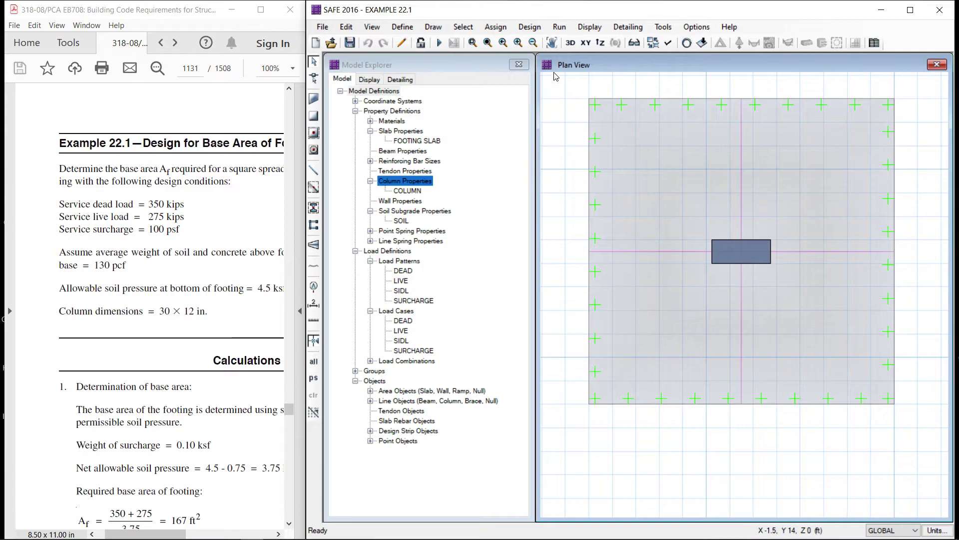
pyautogui.click(559, 28)
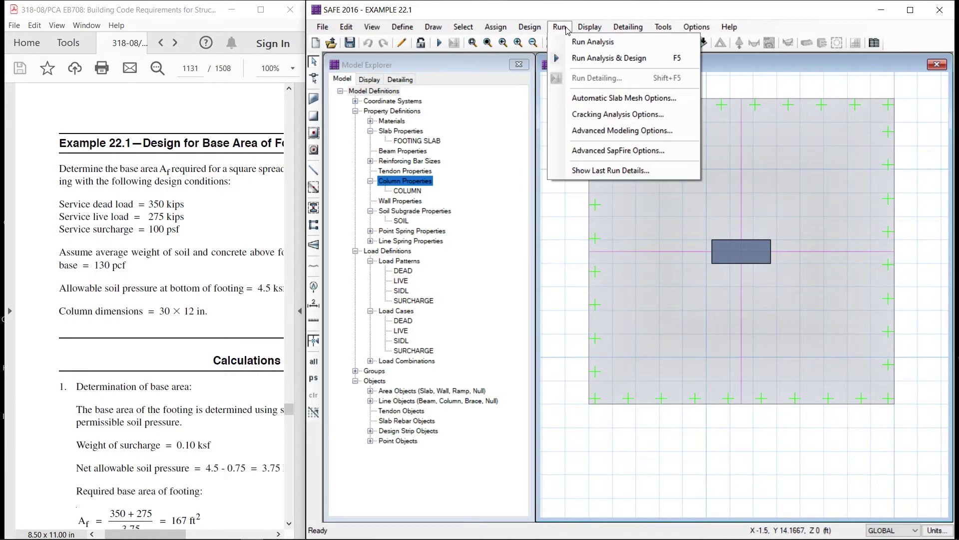
pyautogui.click(585, 59)
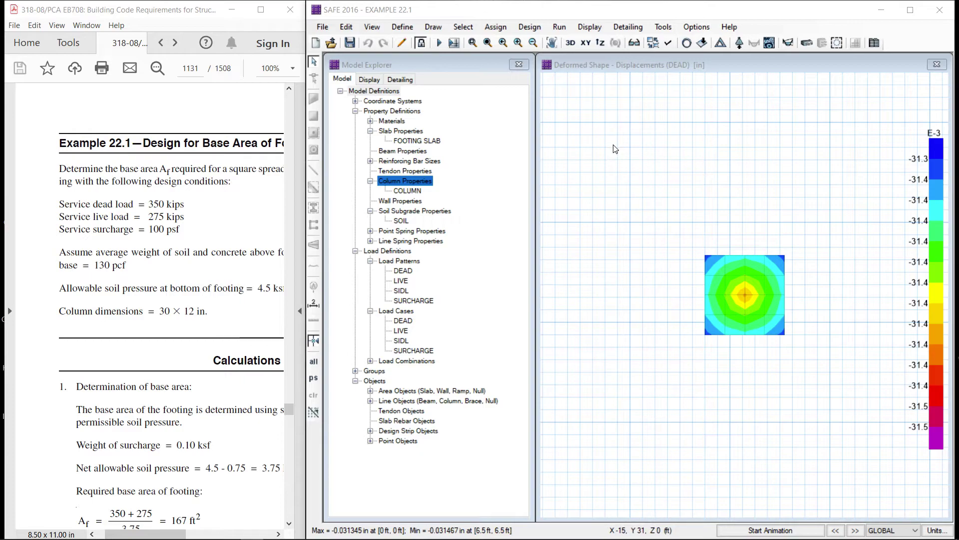
pyautogui.click(739, 318)
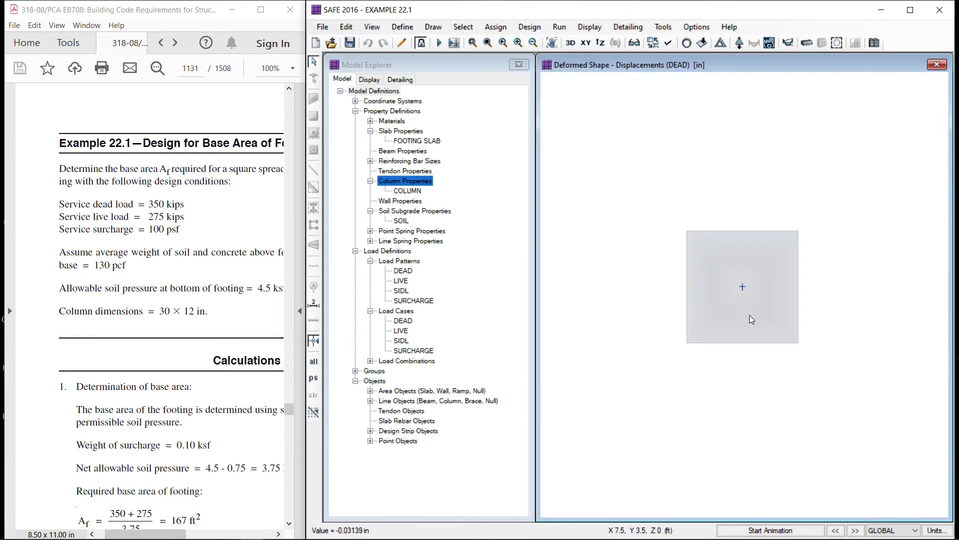
pyautogui.scroll(2, 729, 271)
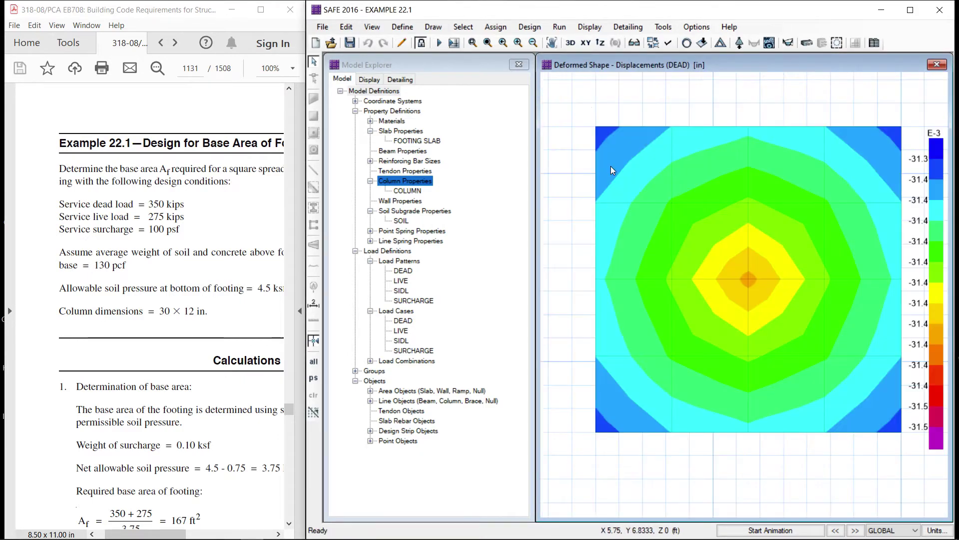
# Review the design load combinations
pyautogui.click(530, 28)
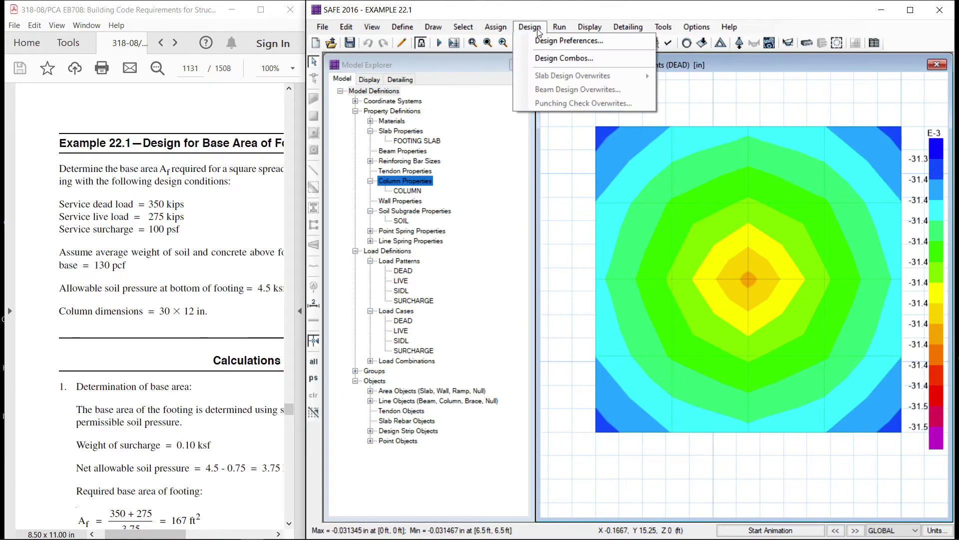
pyautogui.click(549, 56)
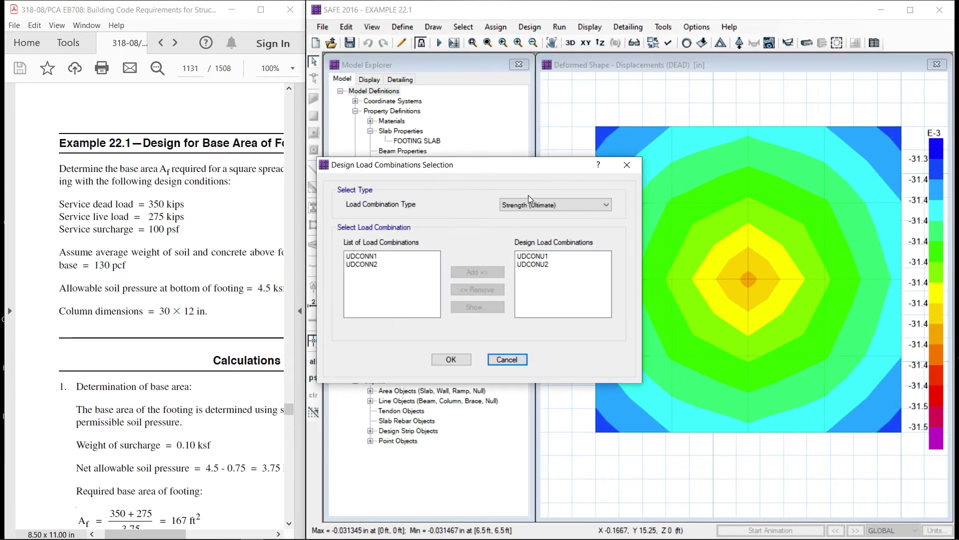
pyautogui.click(454, 361)
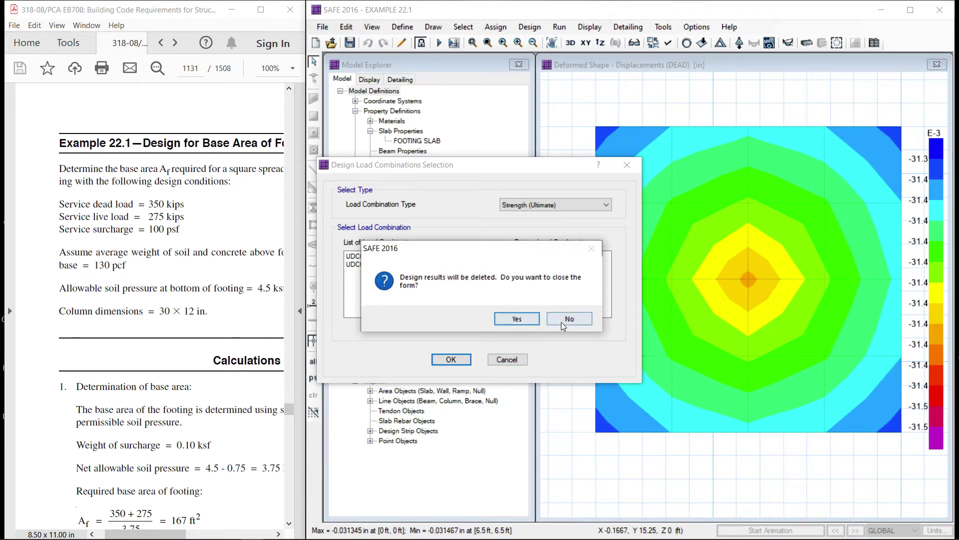
pyautogui.click(516, 319)
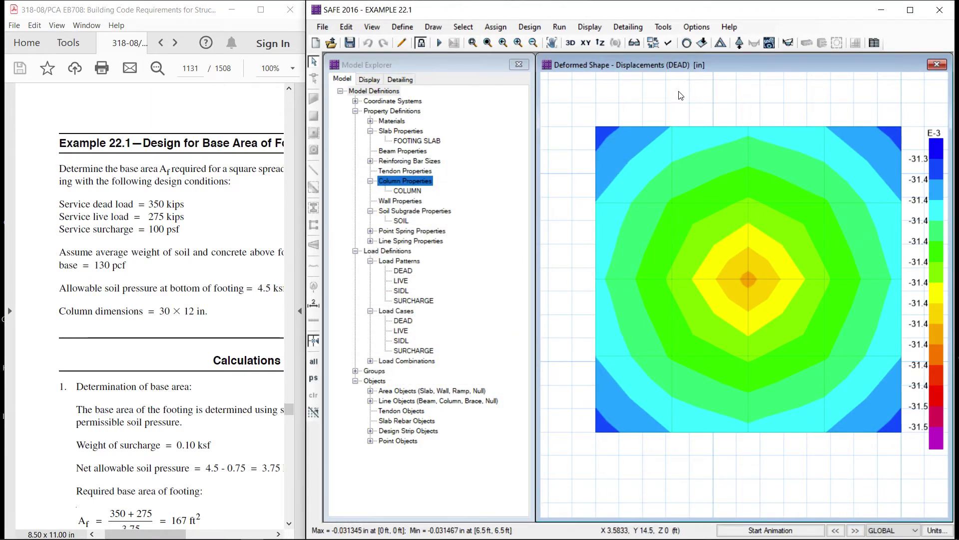
# Unlock the model and rerun the analysis and design, showing DEAD displacements of -0.031345 to -0.031467 in
pyautogui.click(420, 44)
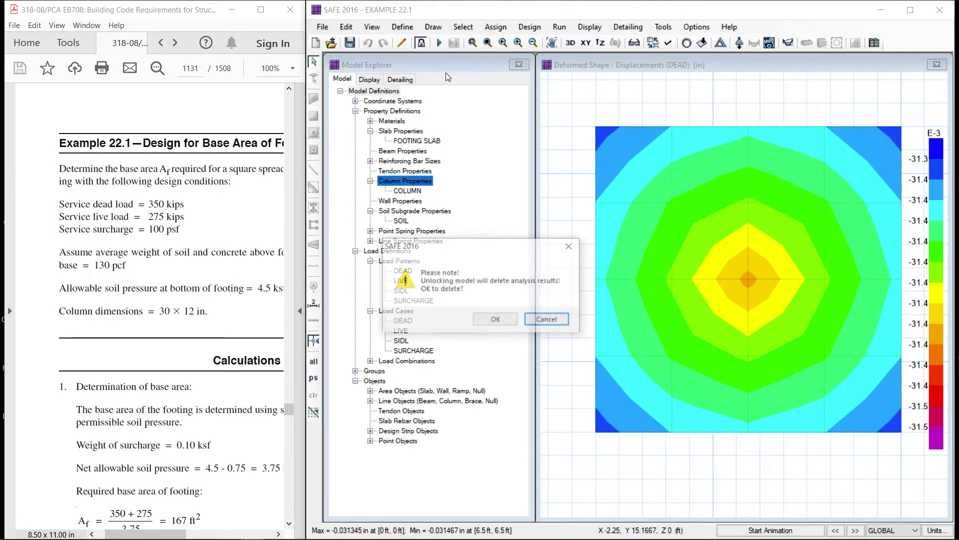
pyautogui.click(496, 320)
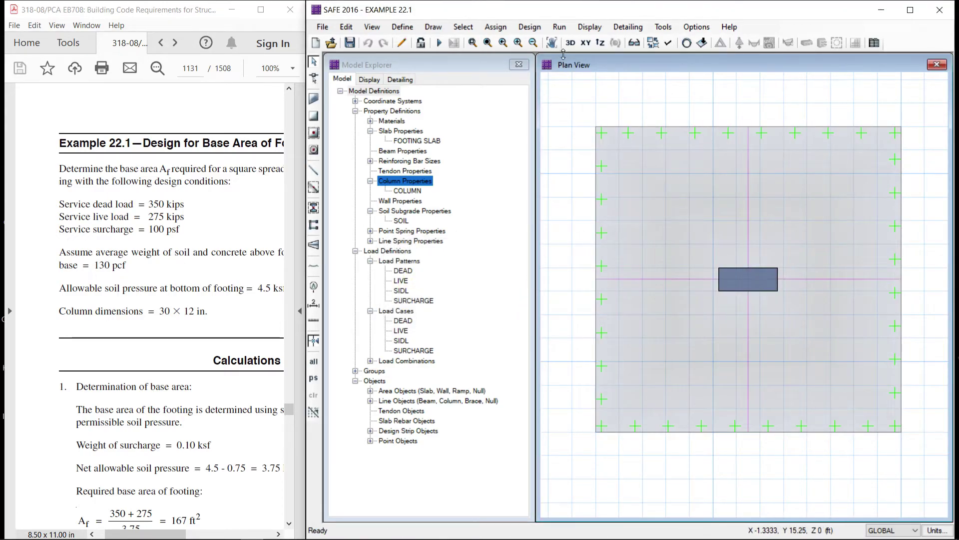
pyautogui.click(559, 27)
pyautogui.click(582, 58)
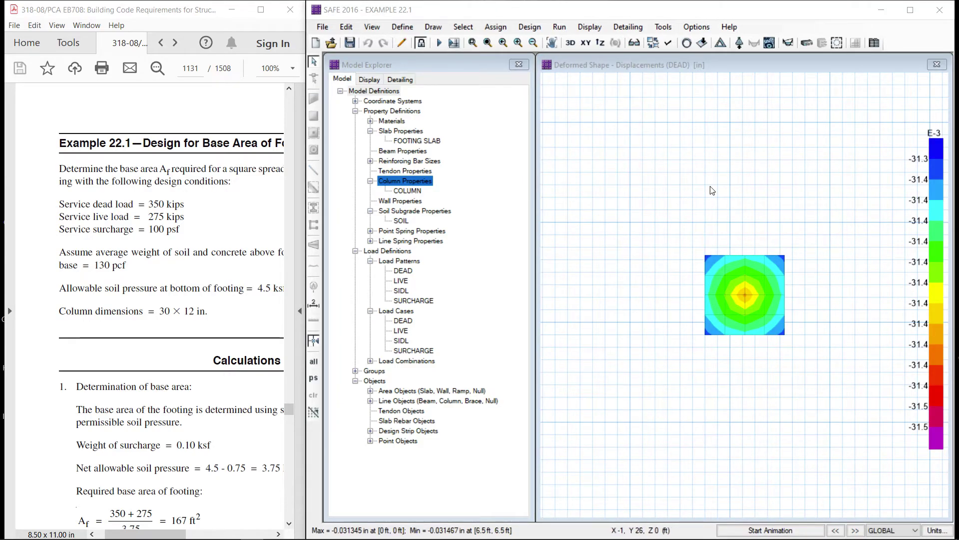
pyautogui.scroll(2, 759, 310)
pyautogui.scroll(2, 761, 314)
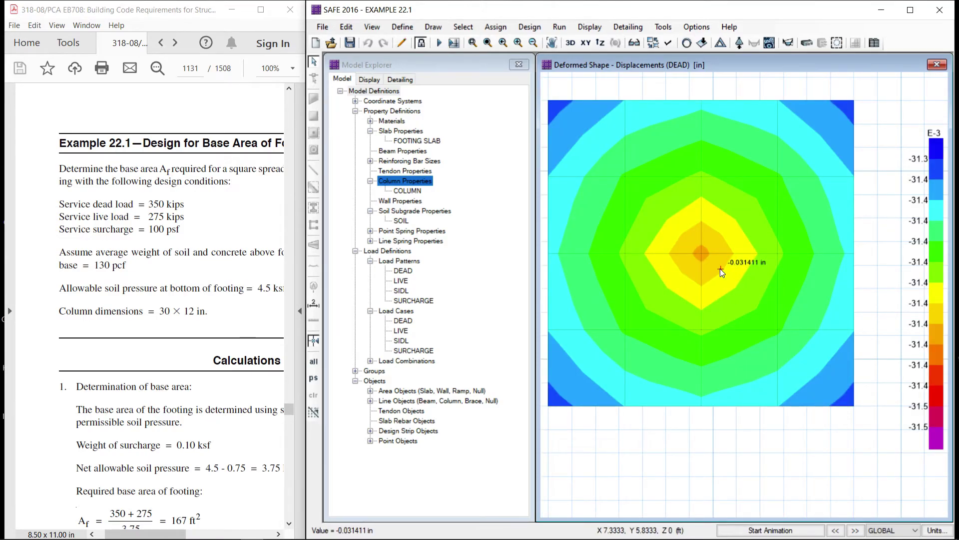
pyautogui.click(528, 27)
pyautogui.click(590, 27)
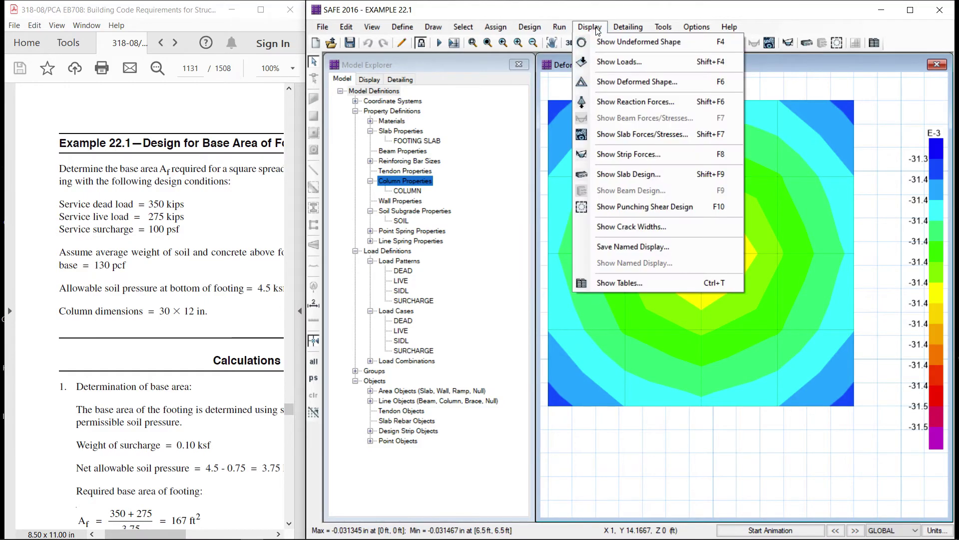
# Display layer A and B strip reinforcement as numbers of #8 bars for both top and bottom
pyautogui.click(647, 176)
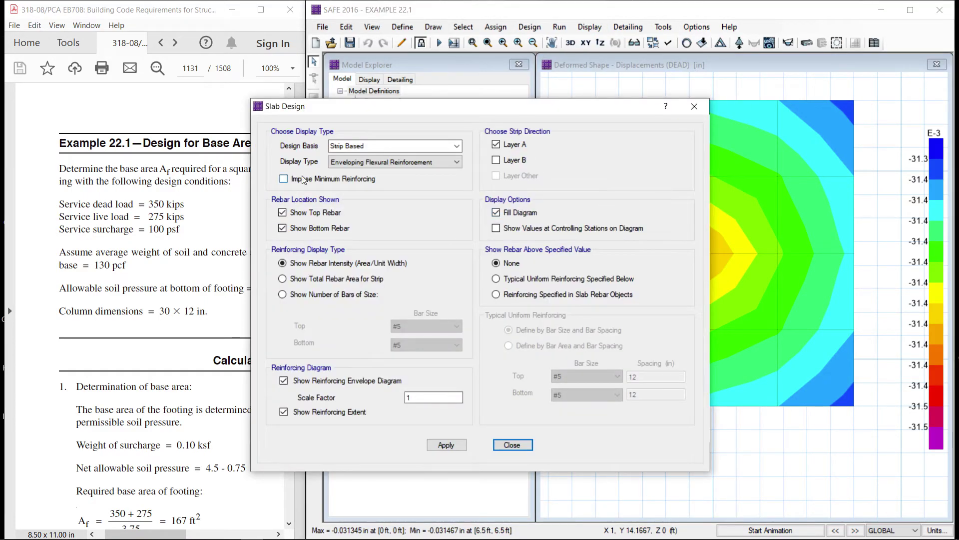
pyautogui.click(495, 160)
pyautogui.click(283, 295)
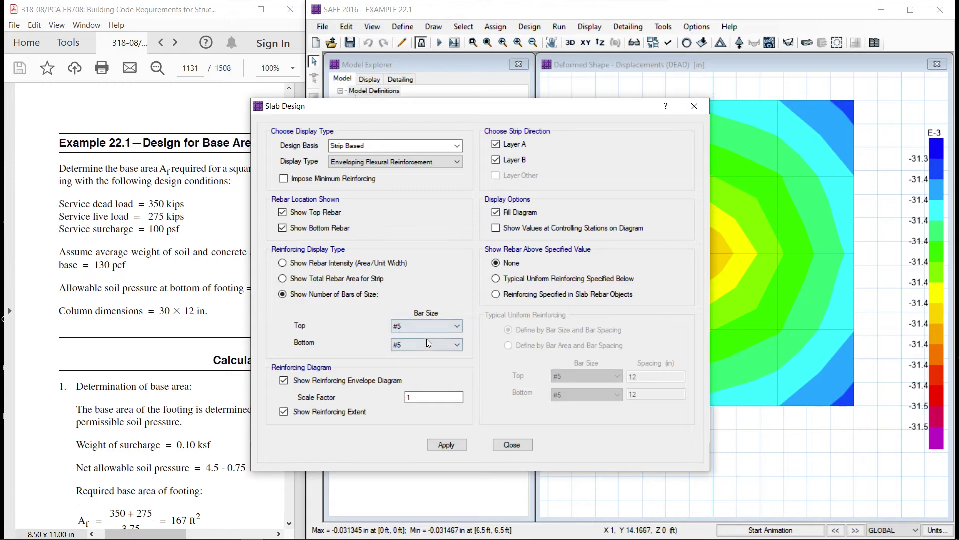
pyautogui.click(456, 327)
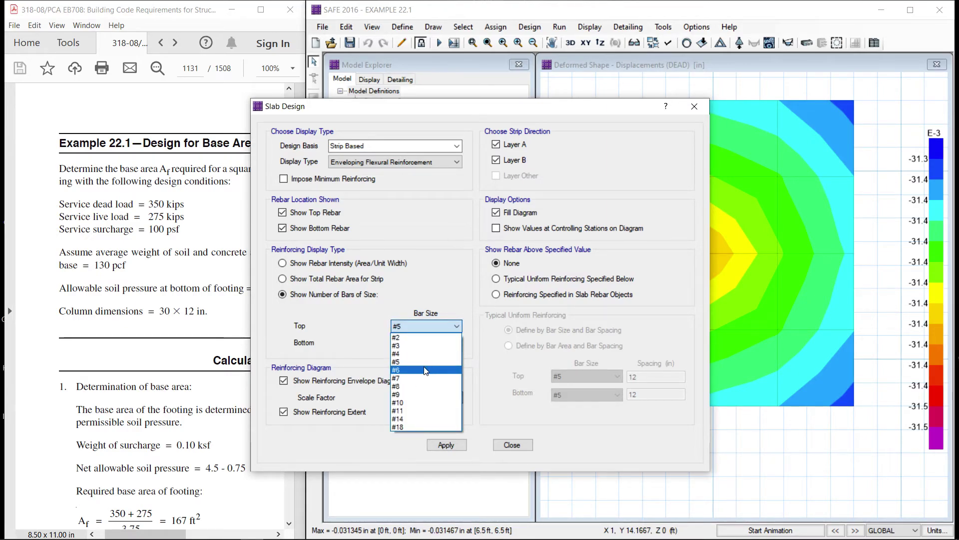
pyautogui.click(409, 386)
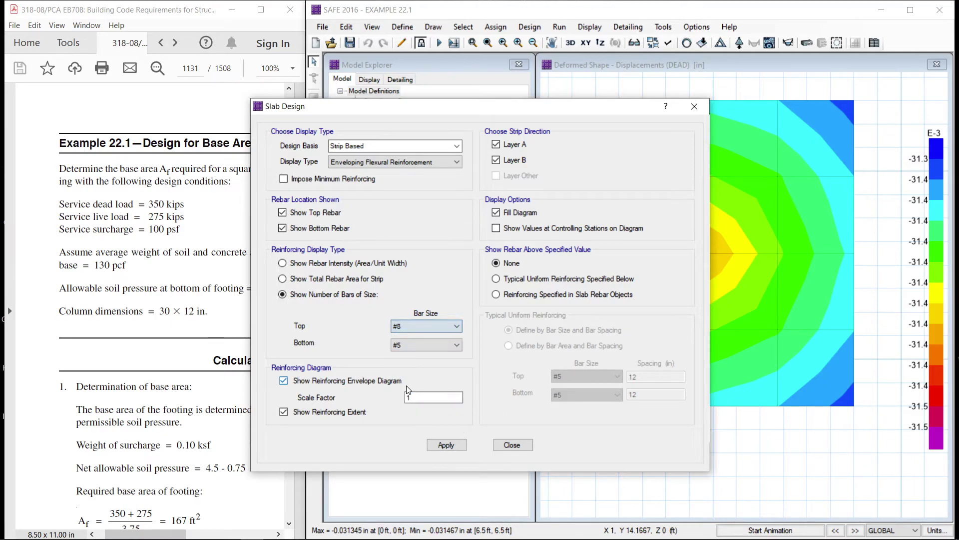
pyautogui.click(447, 348)
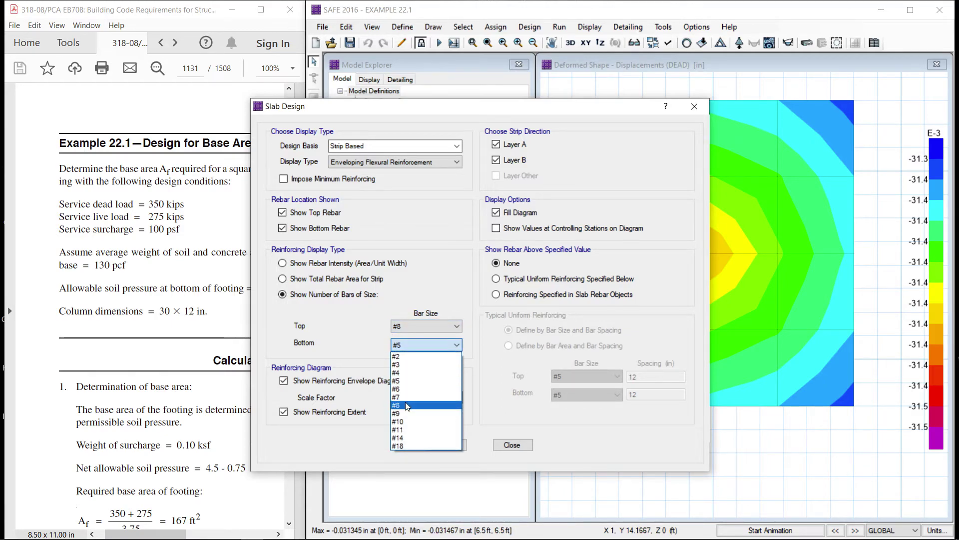
pyautogui.click(406, 403)
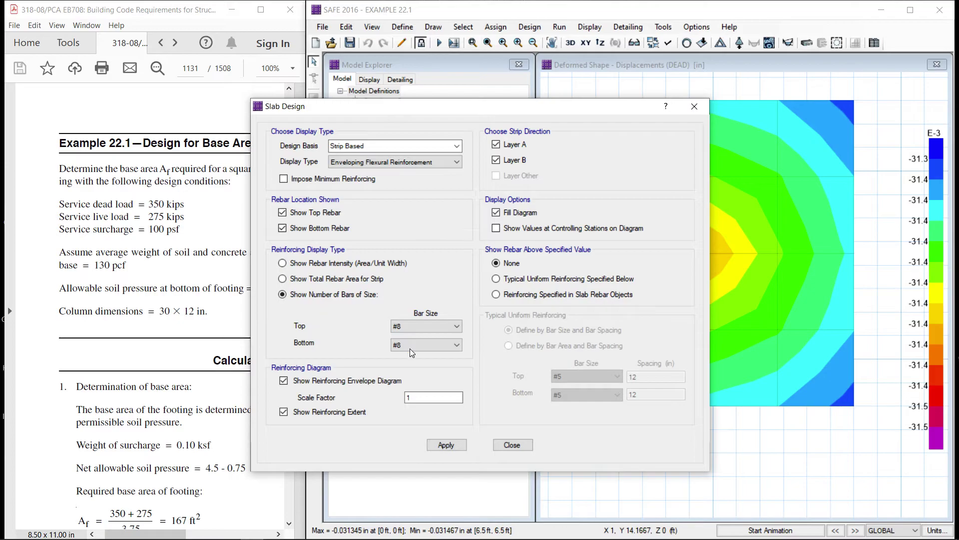
pyautogui.click(451, 444)
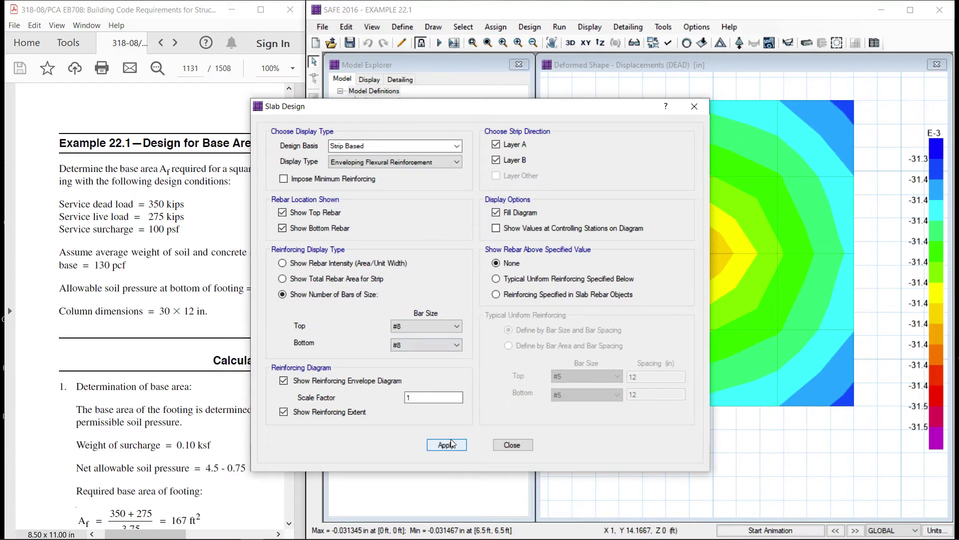
# Close the slab design settings and scroll the PCA handbook to the continued Example 22.3 calculations
pyautogui.click(519, 447)
pyautogui.moveTo(748, 327)
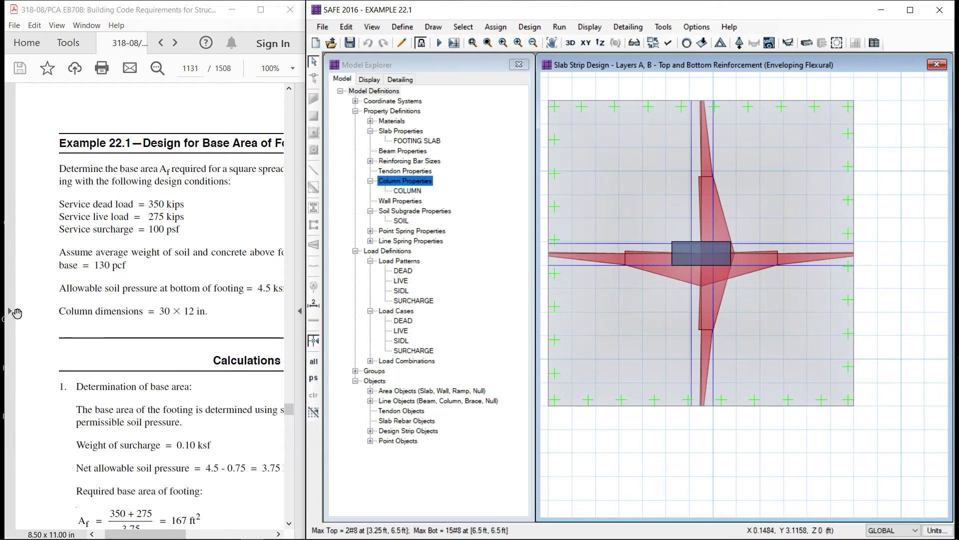
pyautogui.click(131, 251)
pyautogui.keyDown('ctrl'); pyautogui.scroll(-2, 130, 251); pyautogui.keyUp('ctrl')
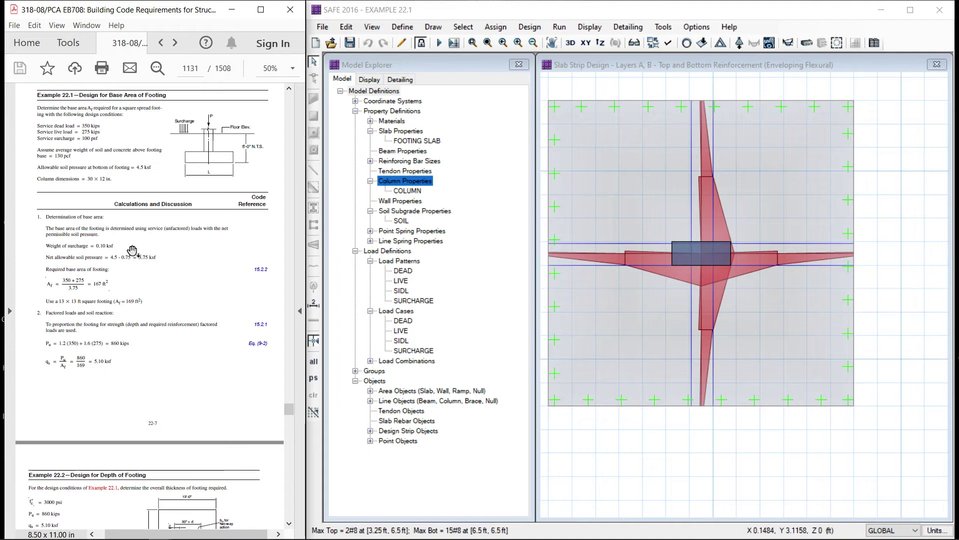
pyautogui.scroll(-15, 133, 250)
pyautogui.scroll(-5, 132, 250)
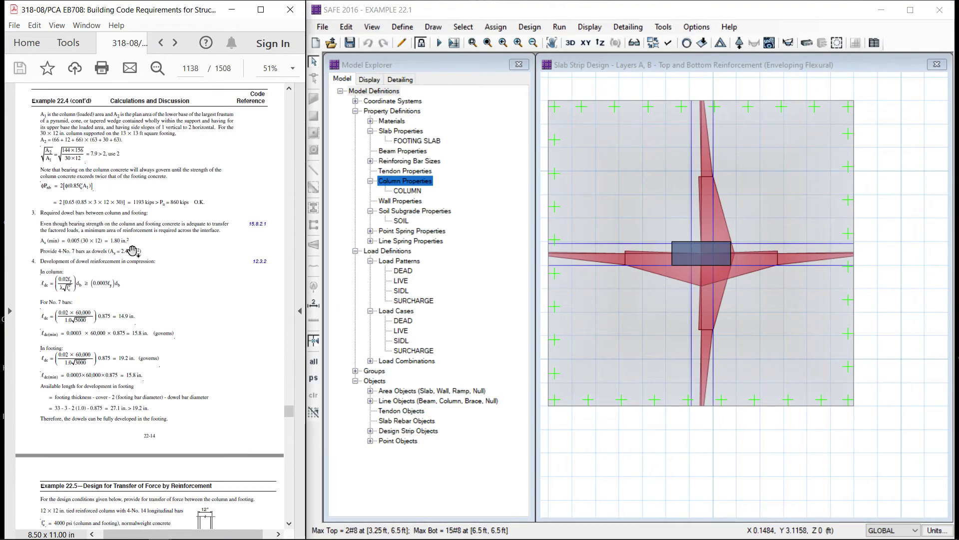
pyautogui.scroll(3, 124, 222)
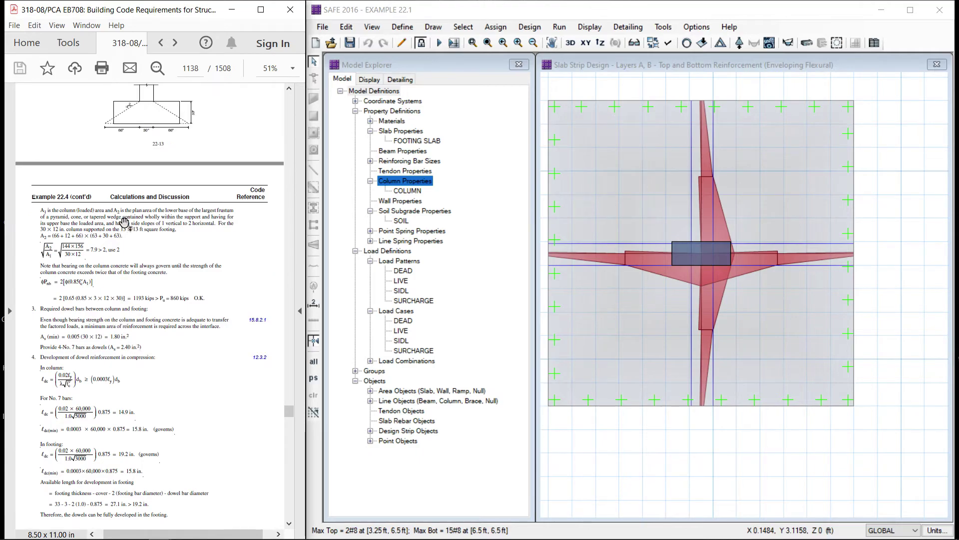
pyautogui.scroll(12, 124, 221)
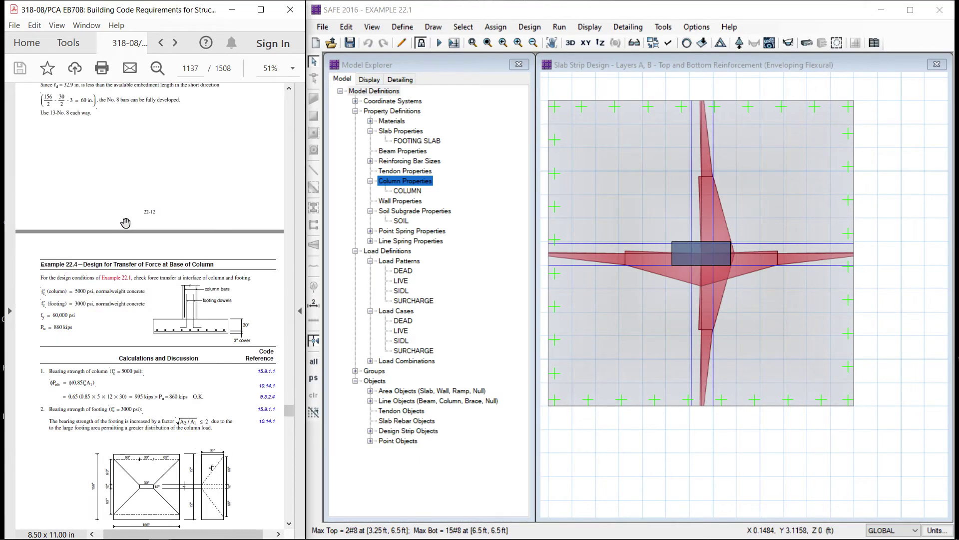
pyautogui.scroll(10, 127, 221)
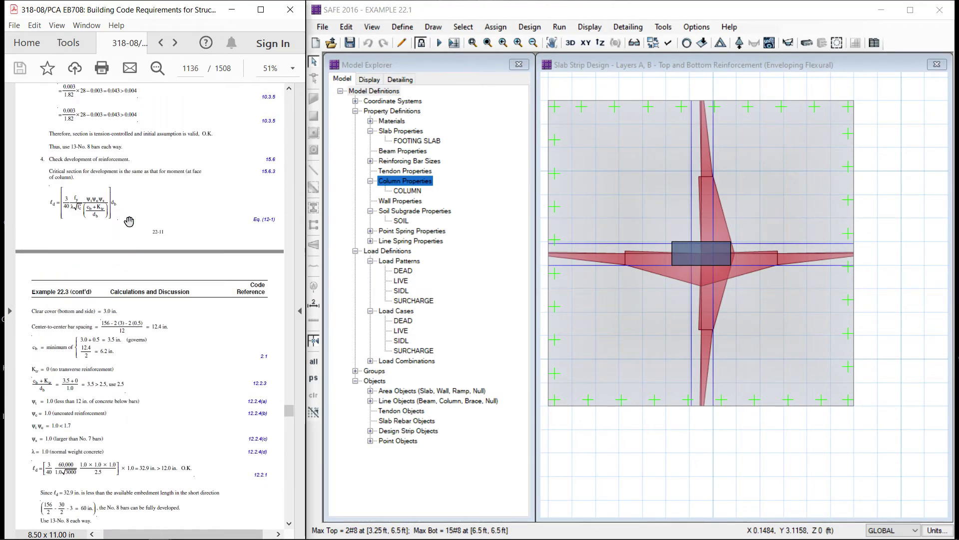
# Maximize Acrobat Reader and fit the handbook page to the window width
pyautogui.click(261, 10)
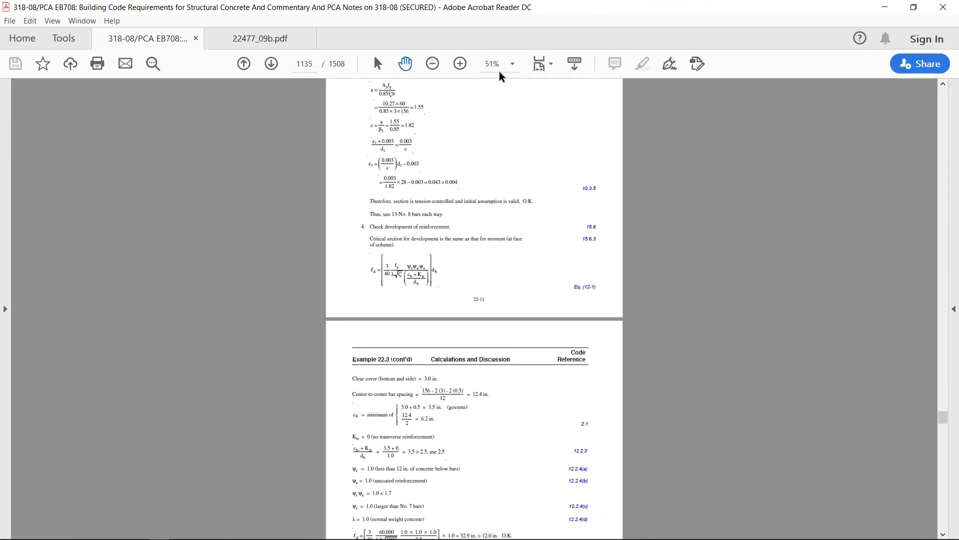
pyautogui.click(545, 69)
pyautogui.click(563, 88)
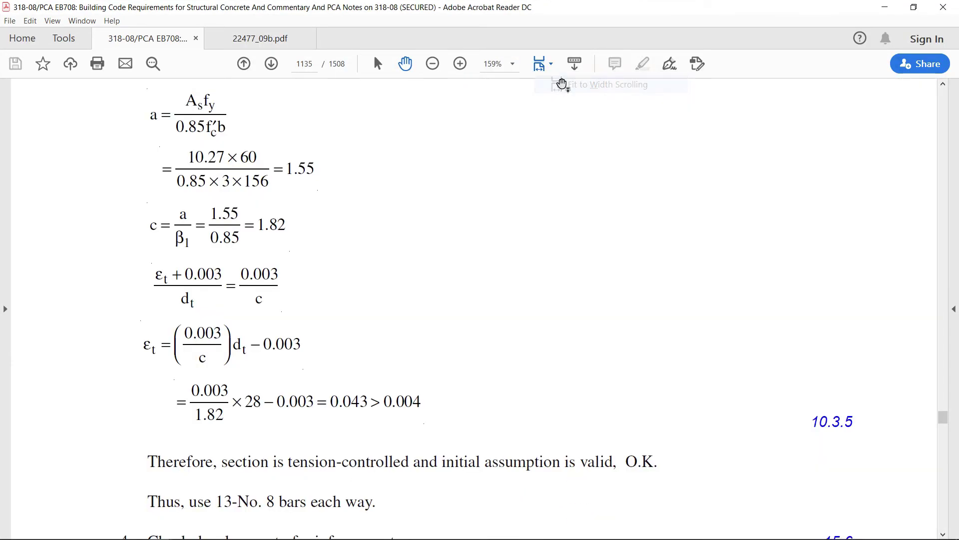
# Scroll through Examples 22.1–22.3 to the 13-No. 8 bars each way check, then return to SAFE
pyautogui.scroll(20, 454, 233)
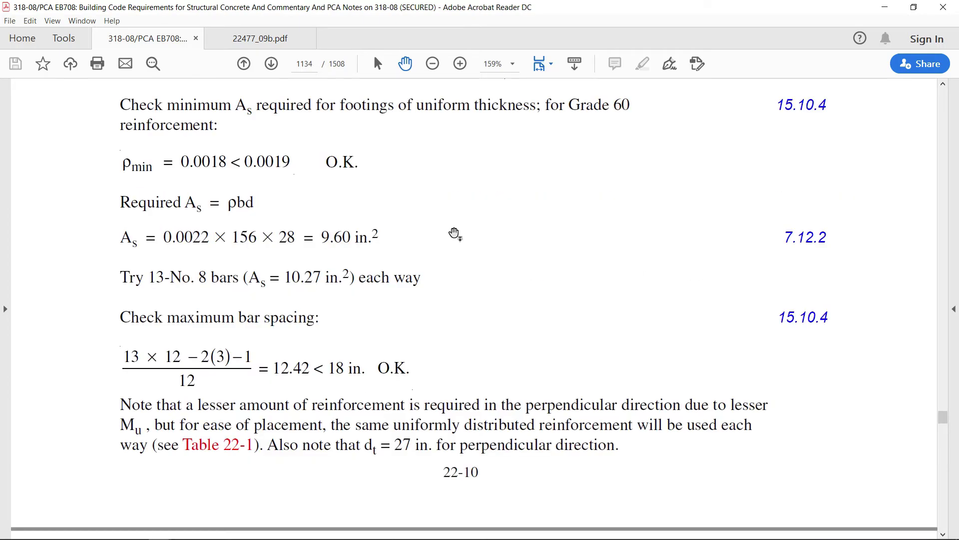
pyautogui.scroll(20, 455, 233)
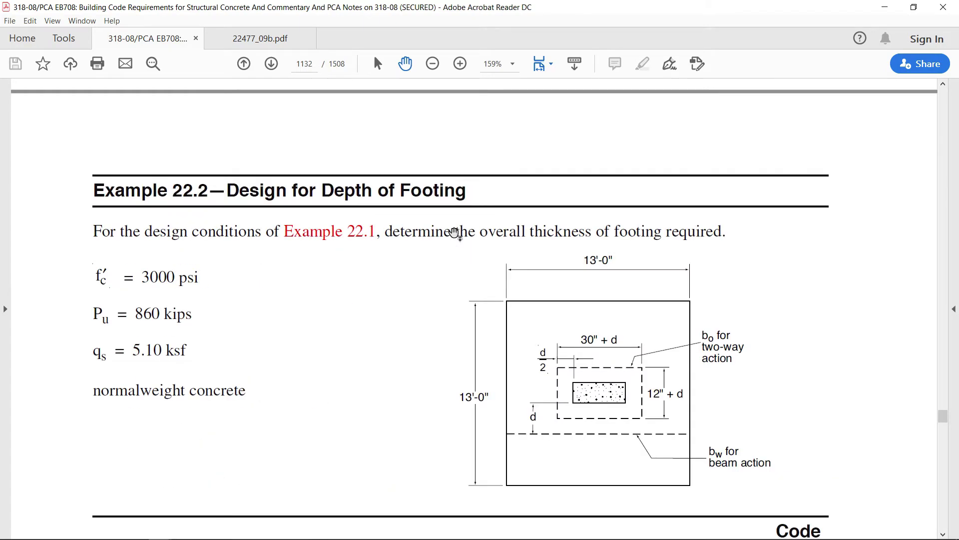
pyautogui.scroll(-12, 455, 233)
pyautogui.scroll(5, 454, 233)
pyautogui.scroll(15, 455, 233)
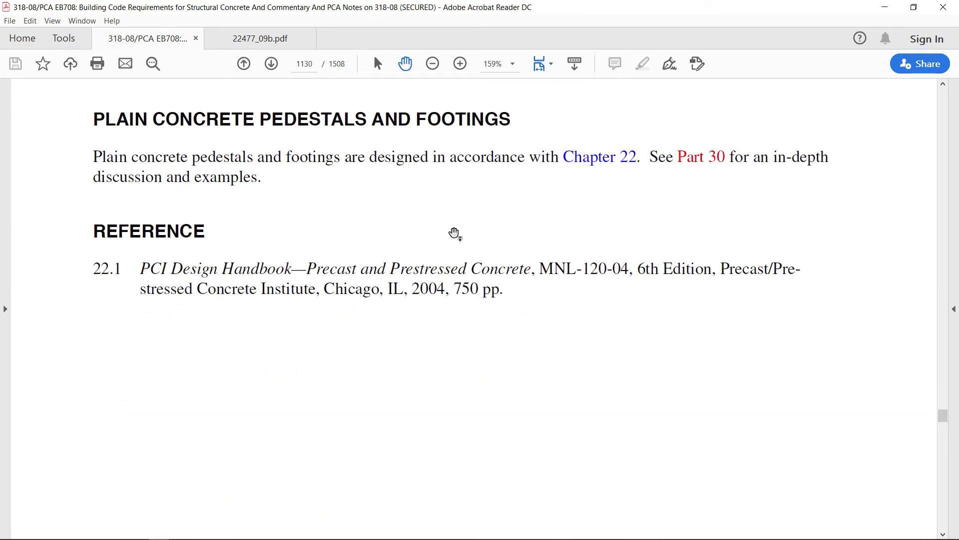
pyautogui.scroll(-8, 455, 234)
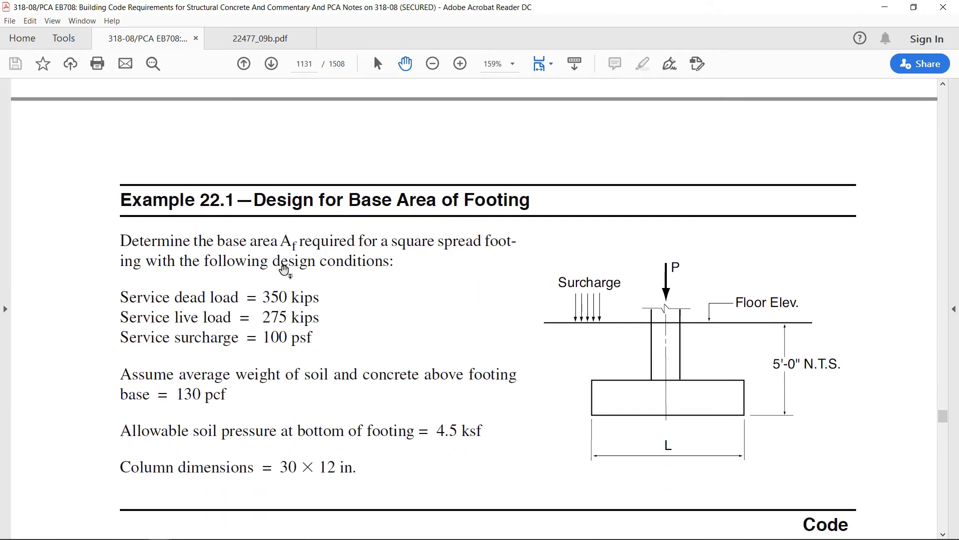
pyautogui.scroll(-3, 285, 269)
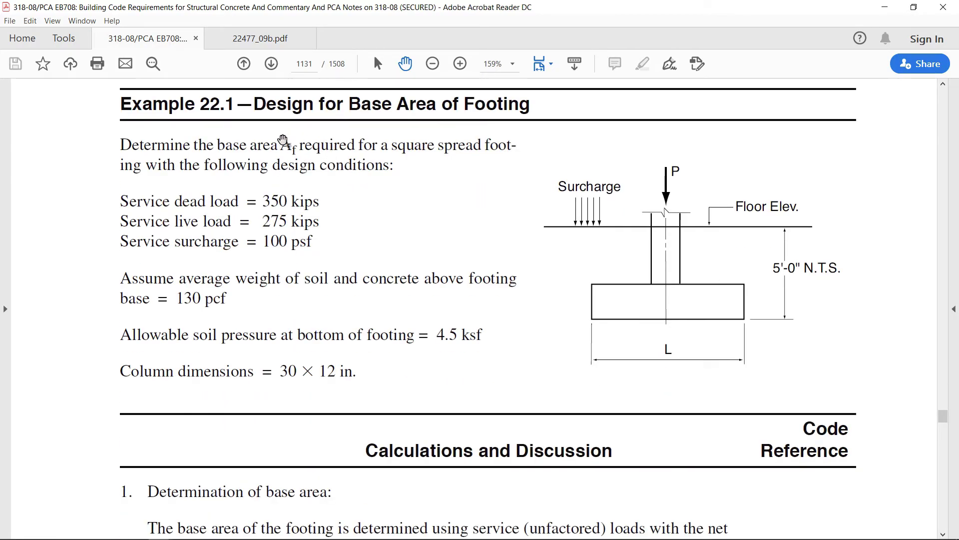
pyautogui.scroll(-5, 310, 325)
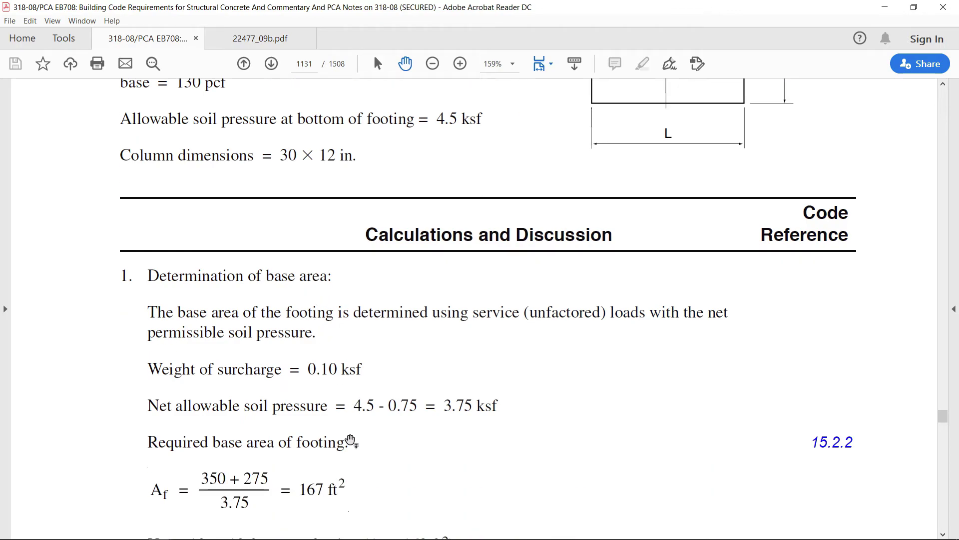
pyautogui.scroll(-3, 348, 442)
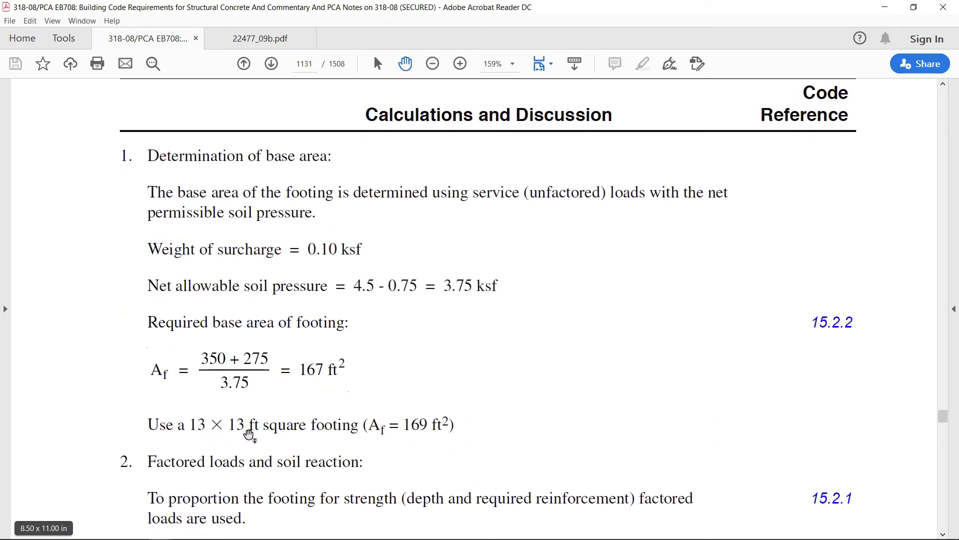
pyautogui.scroll(-3, 312, 389)
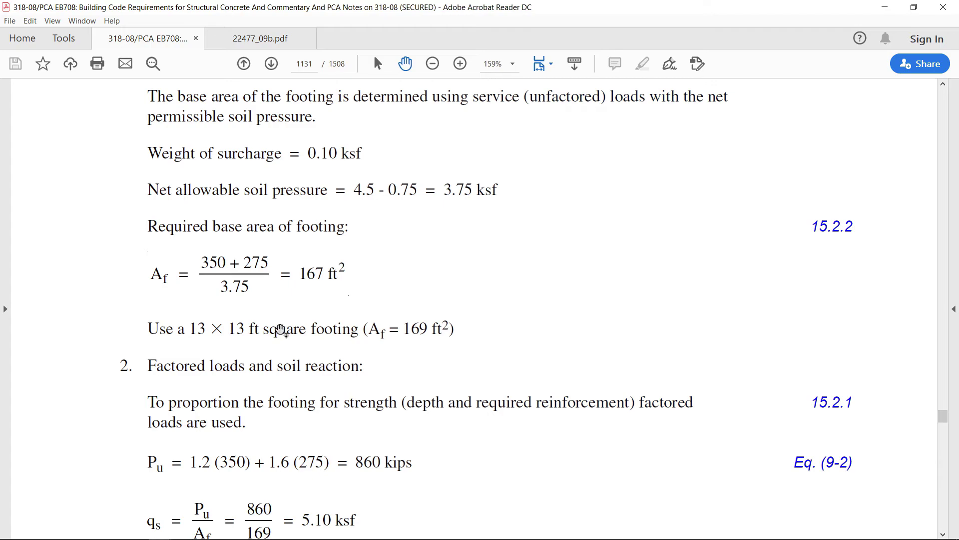
pyautogui.scroll(-10, 281, 329)
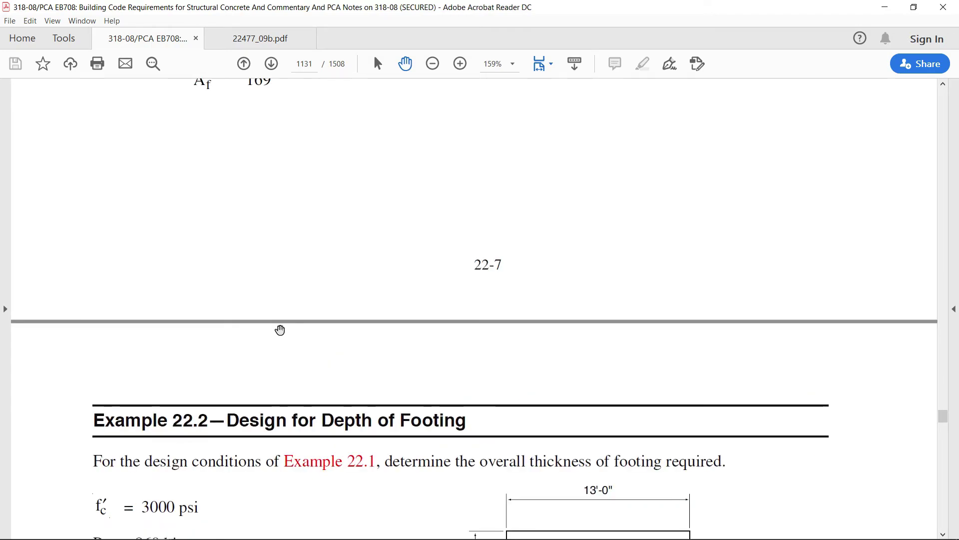
pyautogui.scroll(-20, 281, 329)
pyautogui.scroll(-15, 281, 330)
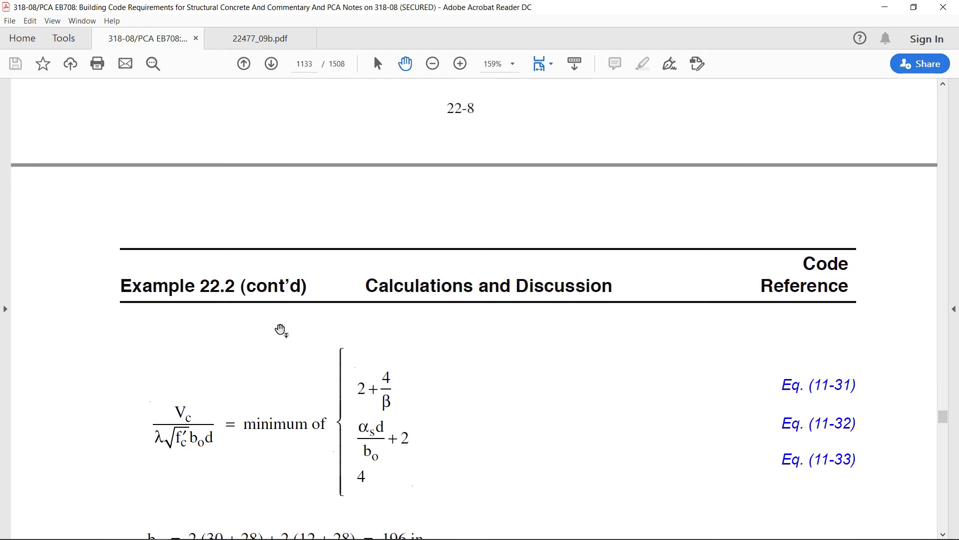
pyautogui.scroll(-20, 281, 329)
pyautogui.scroll(-10, 280, 330)
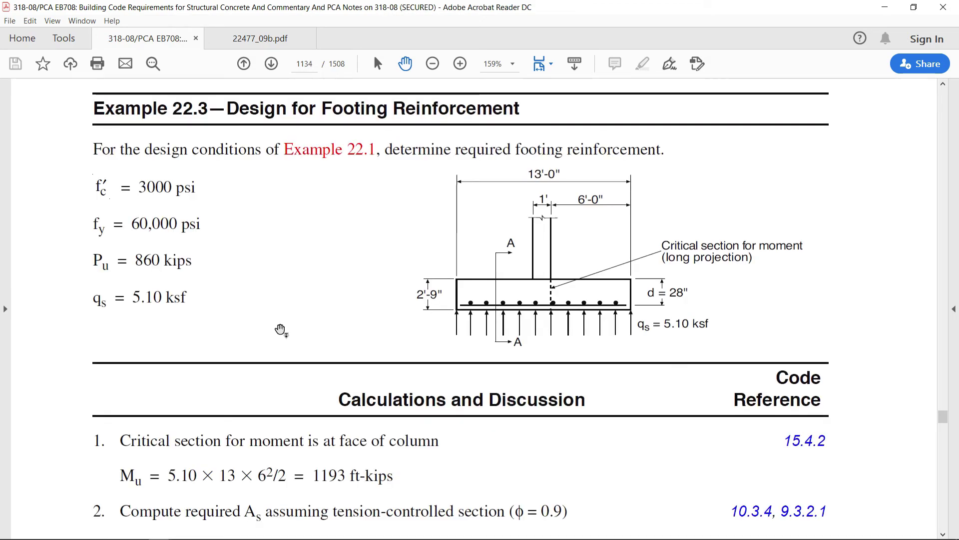
pyautogui.scroll(-5, 269, 325)
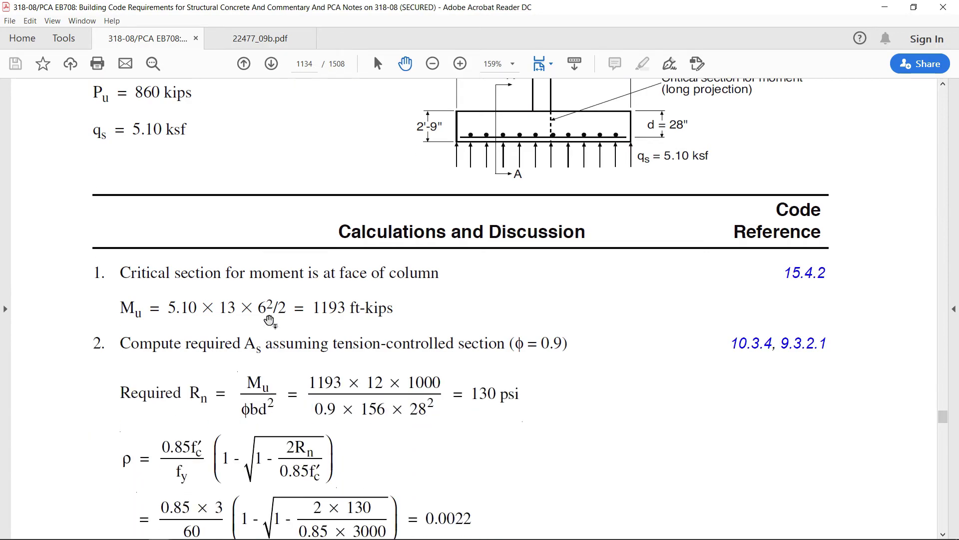
pyautogui.scroll(-10, 270, 321)
pyautogui.scroll(-1, 275, 317)
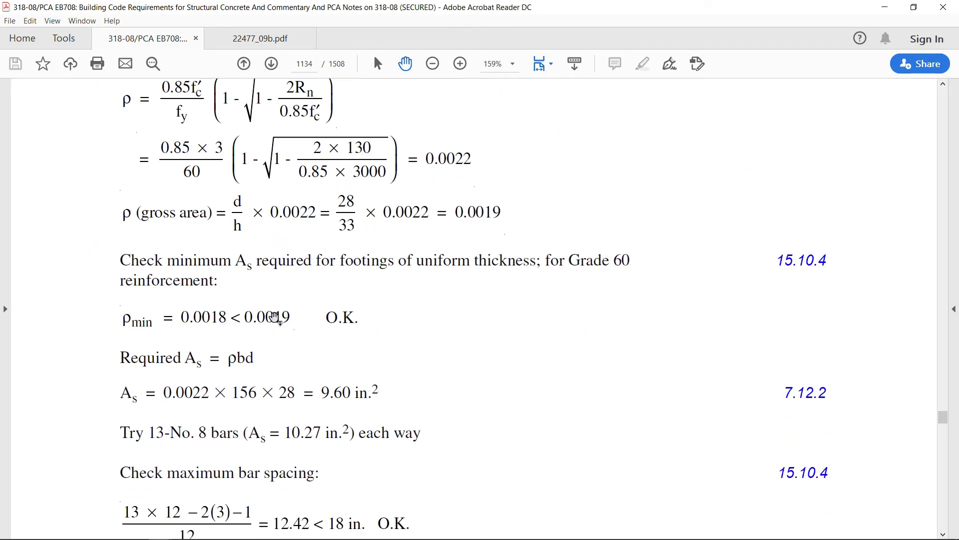
pyautogui.scroll(-2, 275, 317)
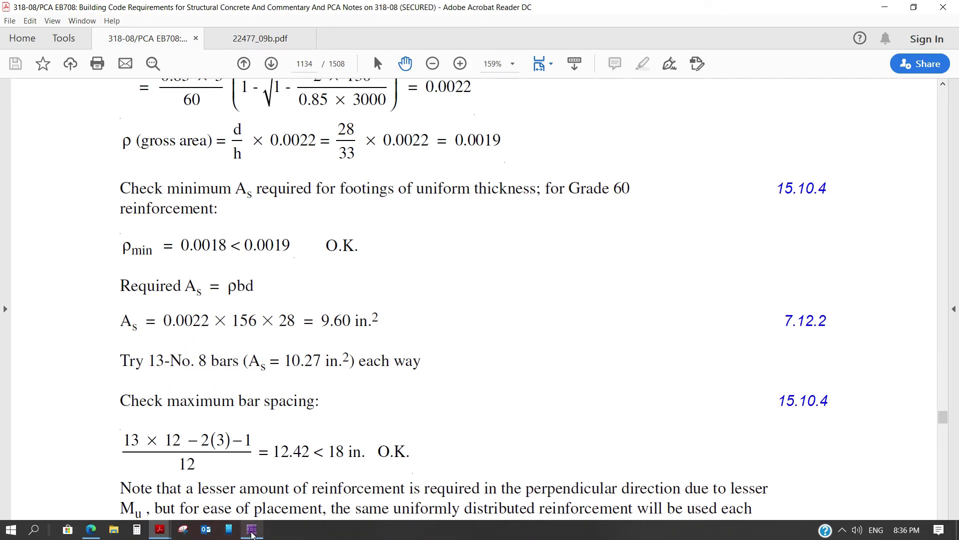
pyautogui.click(252, 529)
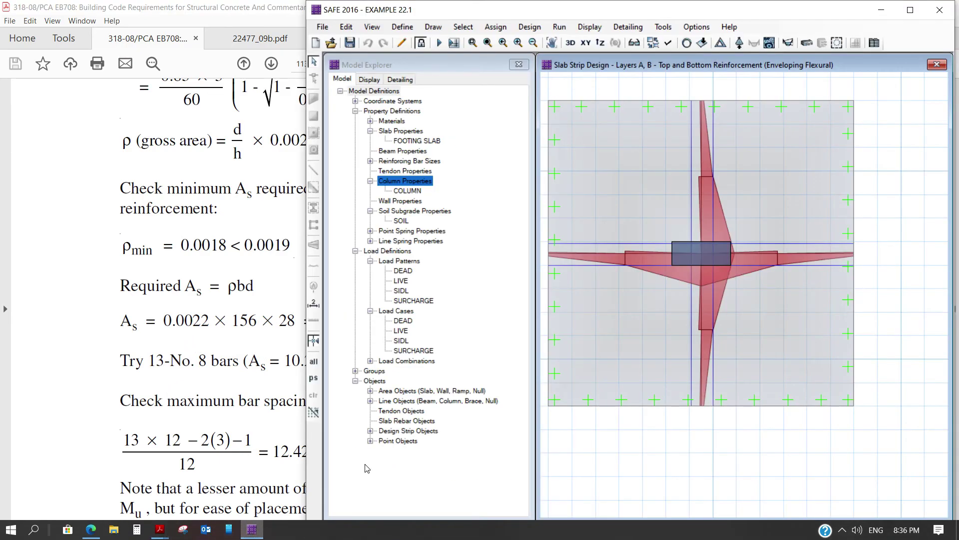
# Maximize the SAFE window and zoom in on the strip reinforcement diagram
pyautogui.click(909, 10)
pyautogui.scroll(4, 617, 301)
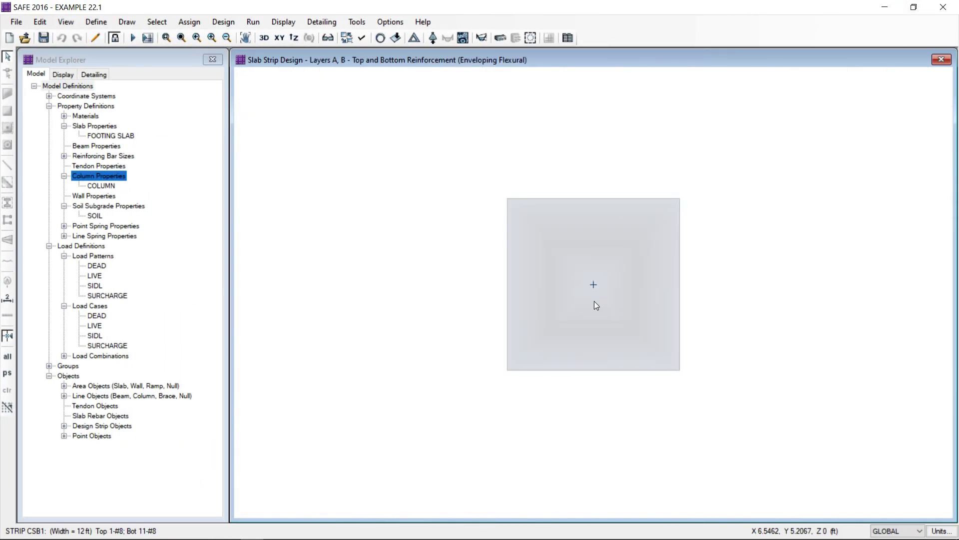